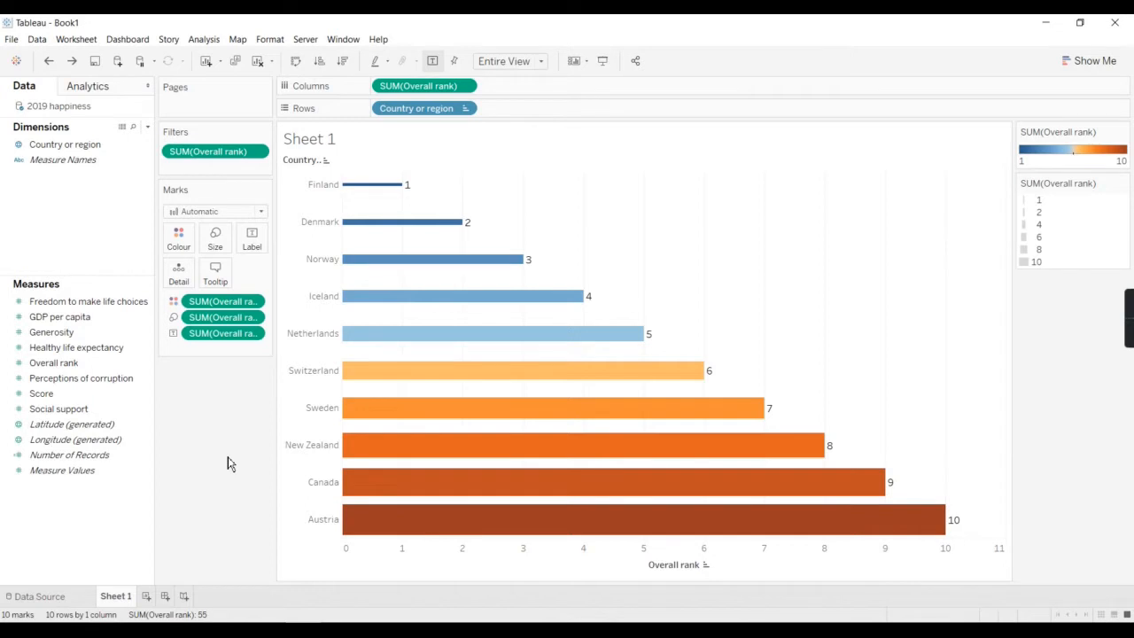
- Rename the Sheet 1 worksheet as "Top 10 Happiest Countries"
right_click(111, 601)
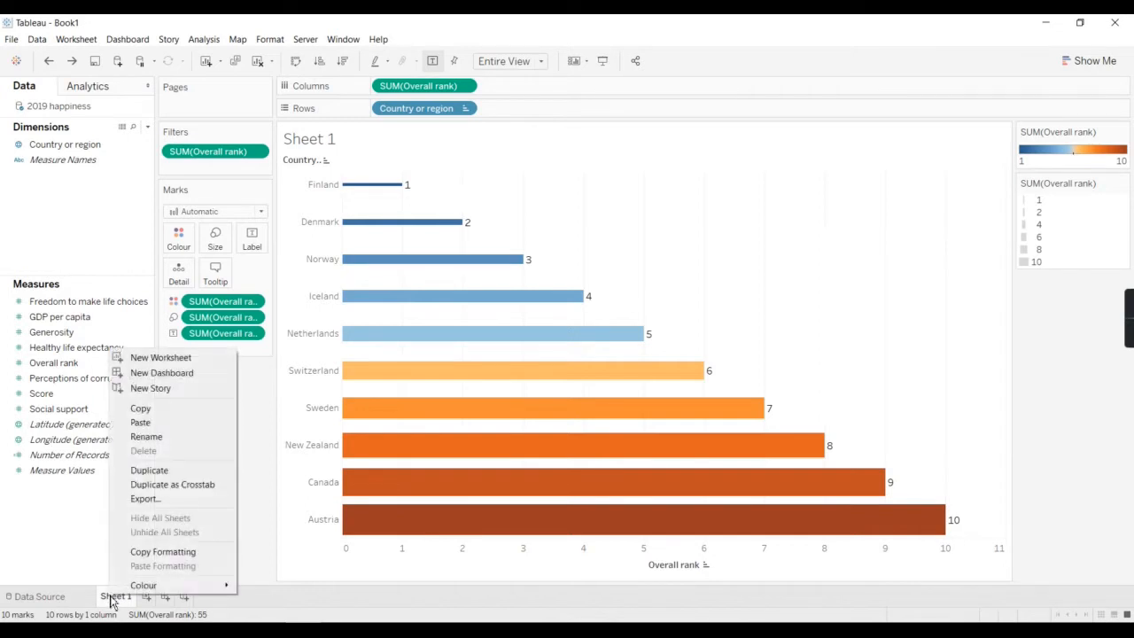
click(163, 437)
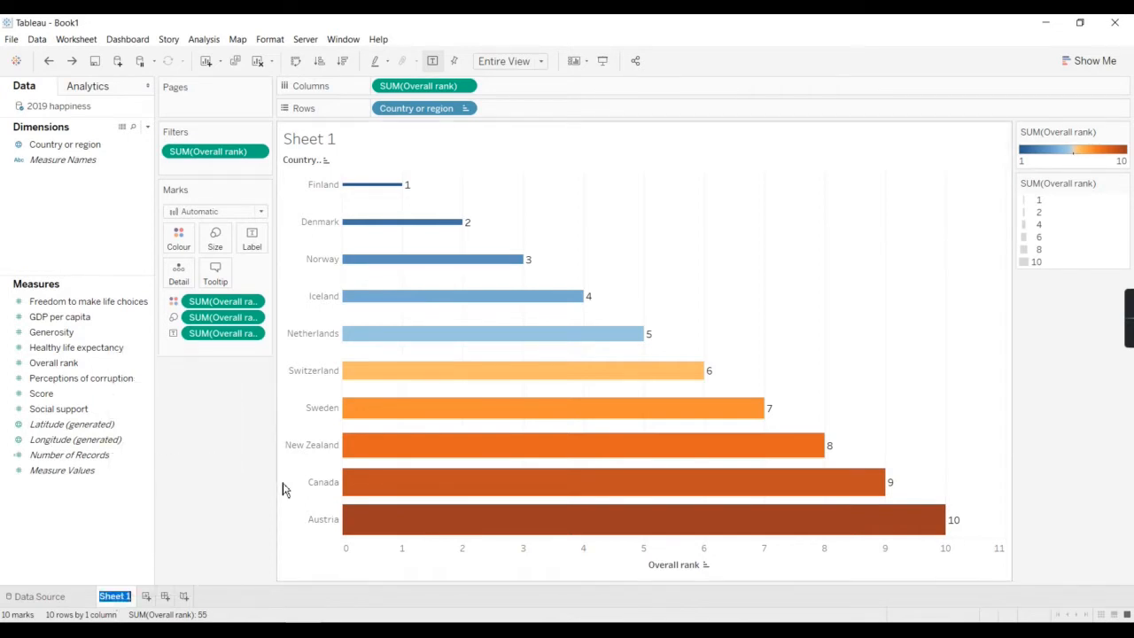
text(Top 10 Countir)
key(BackSpace)
key(BackSpace)
key(BackSpace)
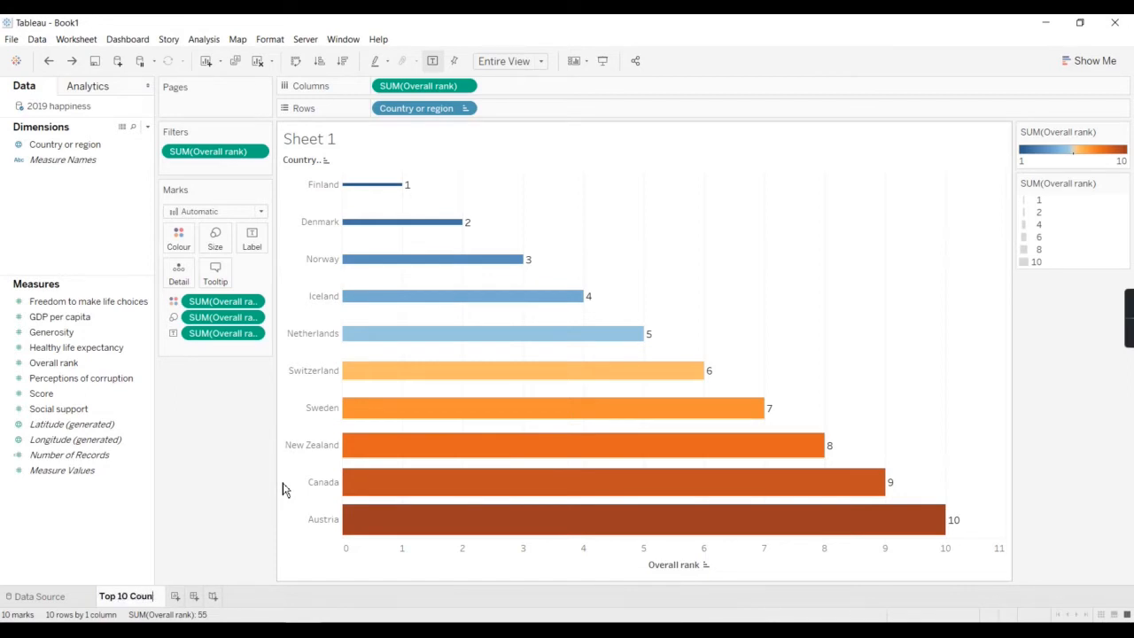
key(BackSpace)
key(BackSpace)
key(BackSpace)
key(BackSpace)
text(Happies)
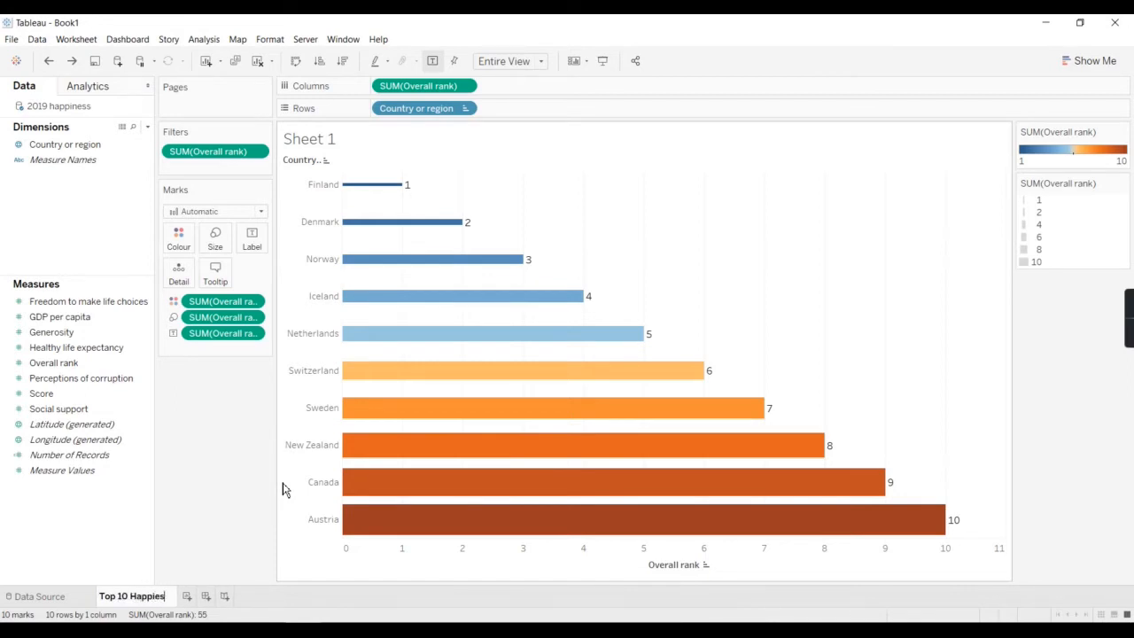
text(t Countr)
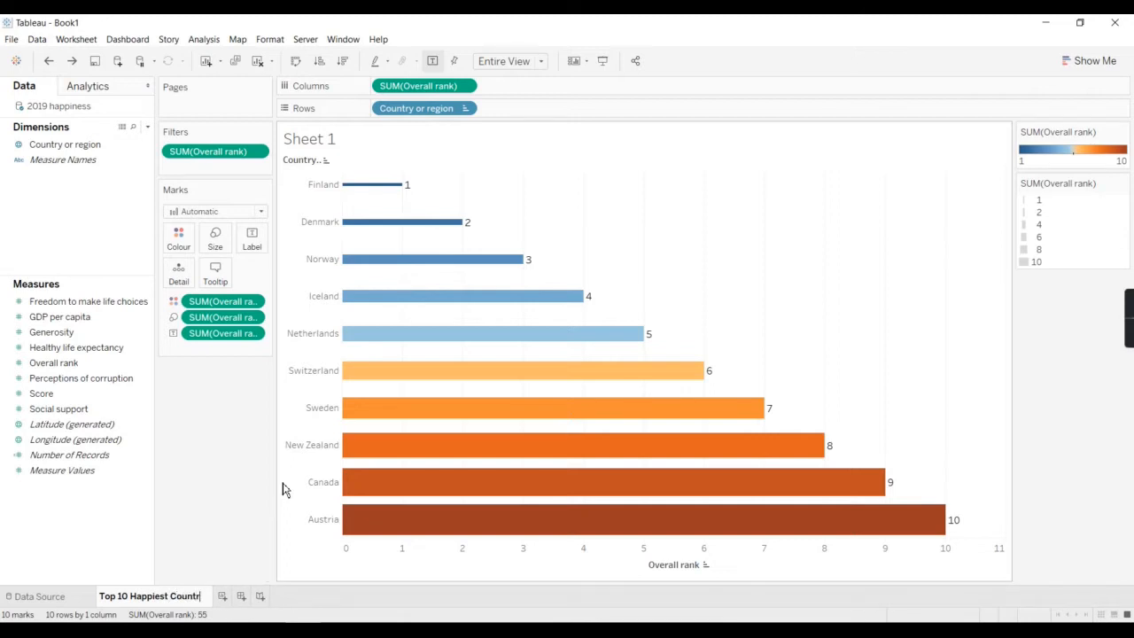
text(ies)
key(Return)
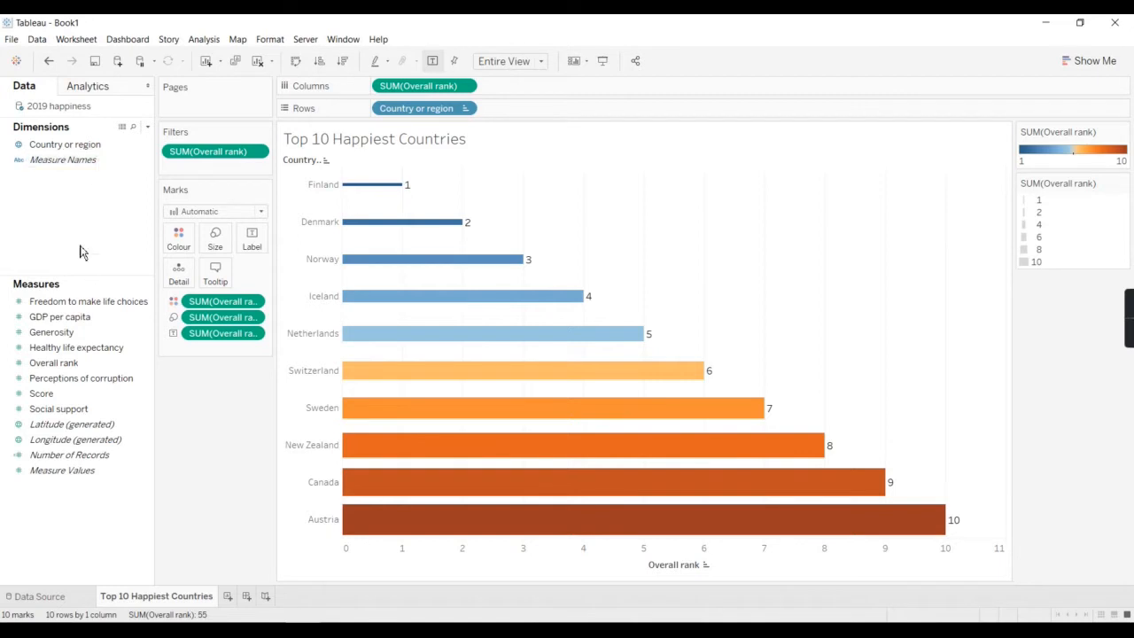
- Hide the Overall rank colour and size legend cards beside the bar chart and dismiss the notification
click(79, 394)
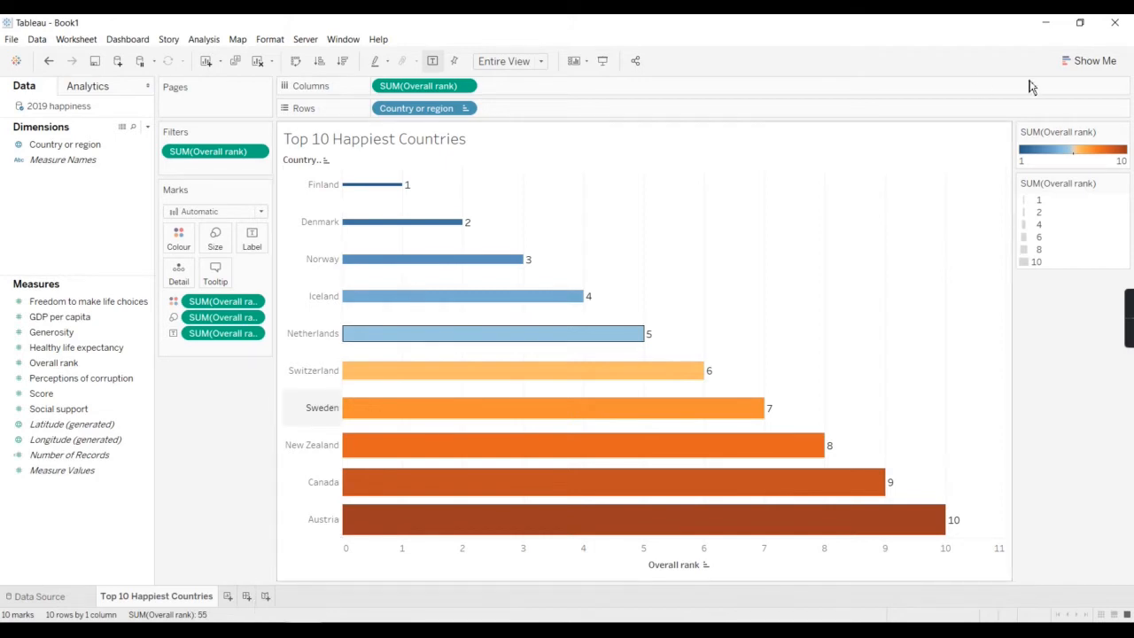
click(1123, 132)
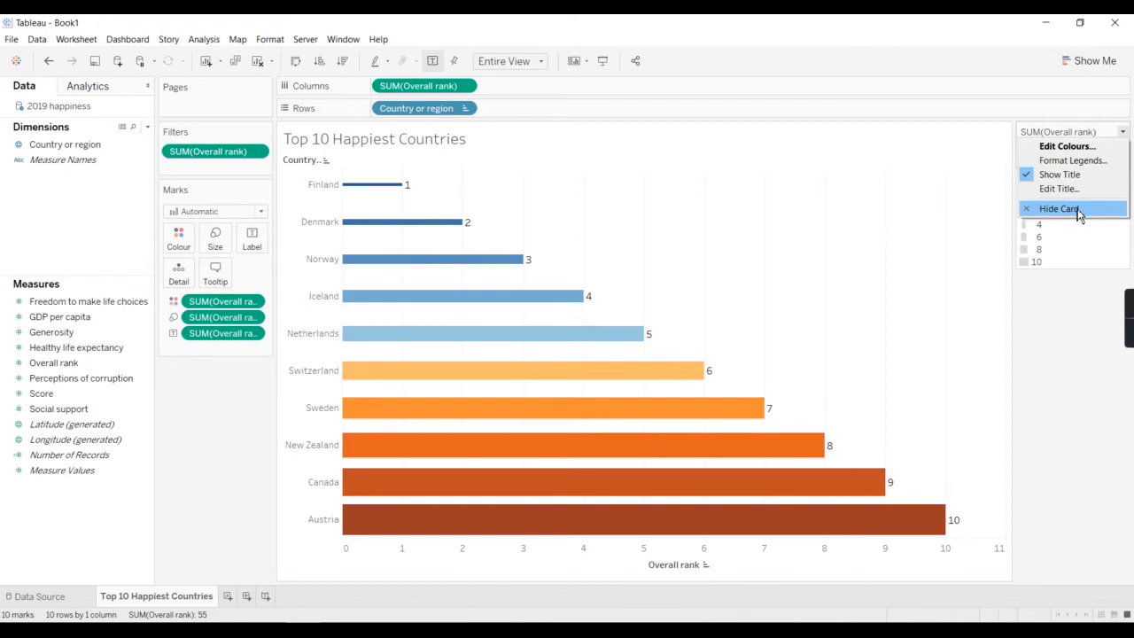
key(Escape)
click(1123, 133)
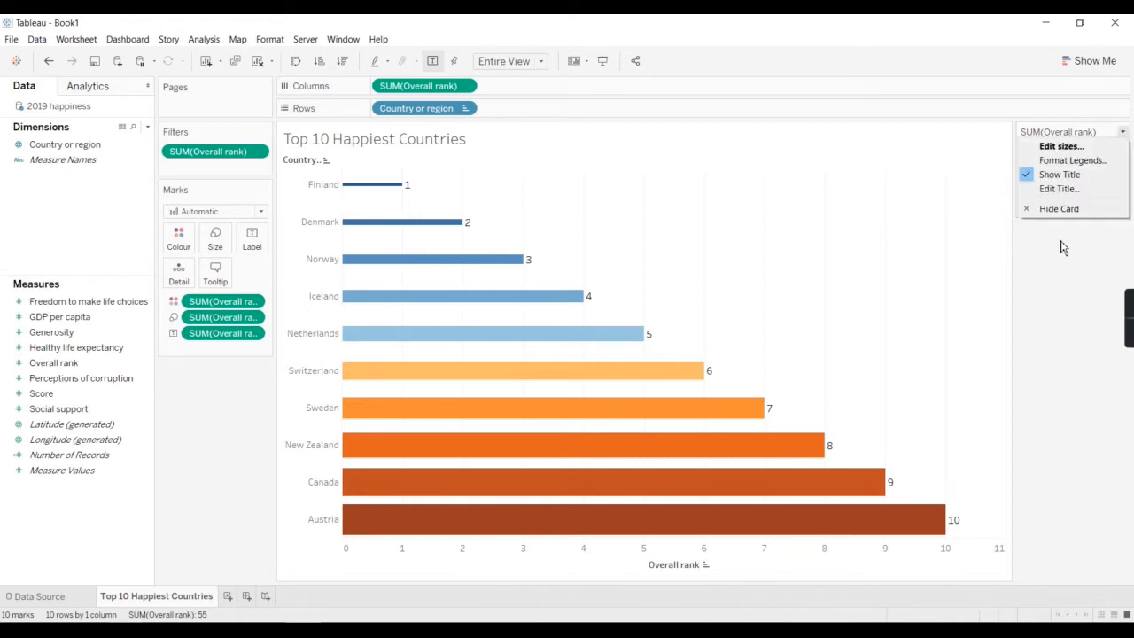
click(1058, 218)
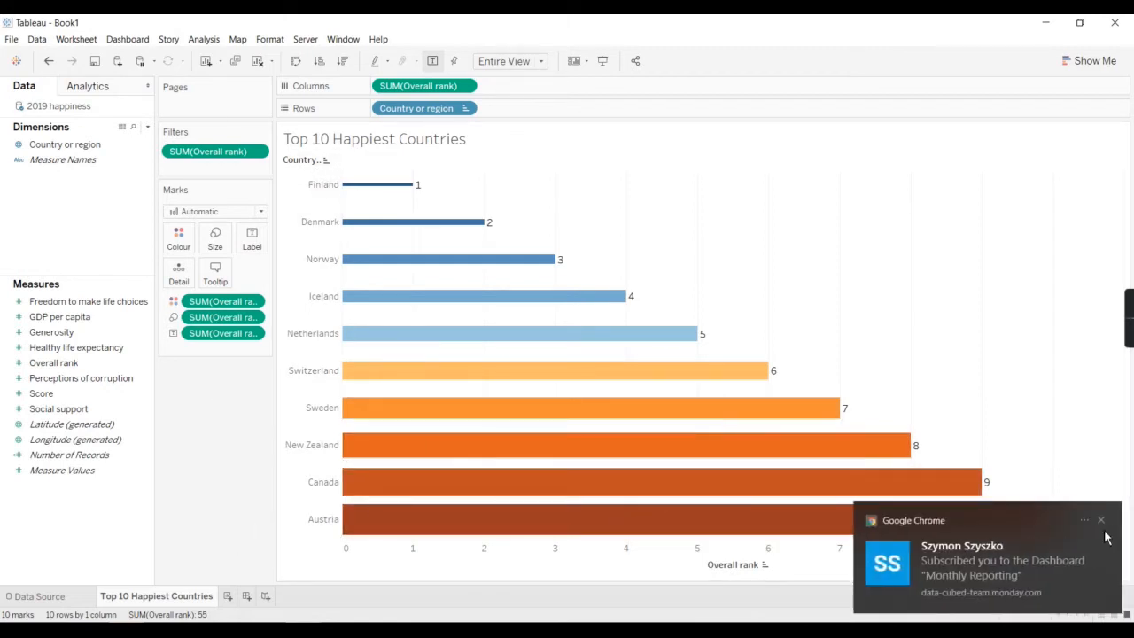
click(1106, 521)
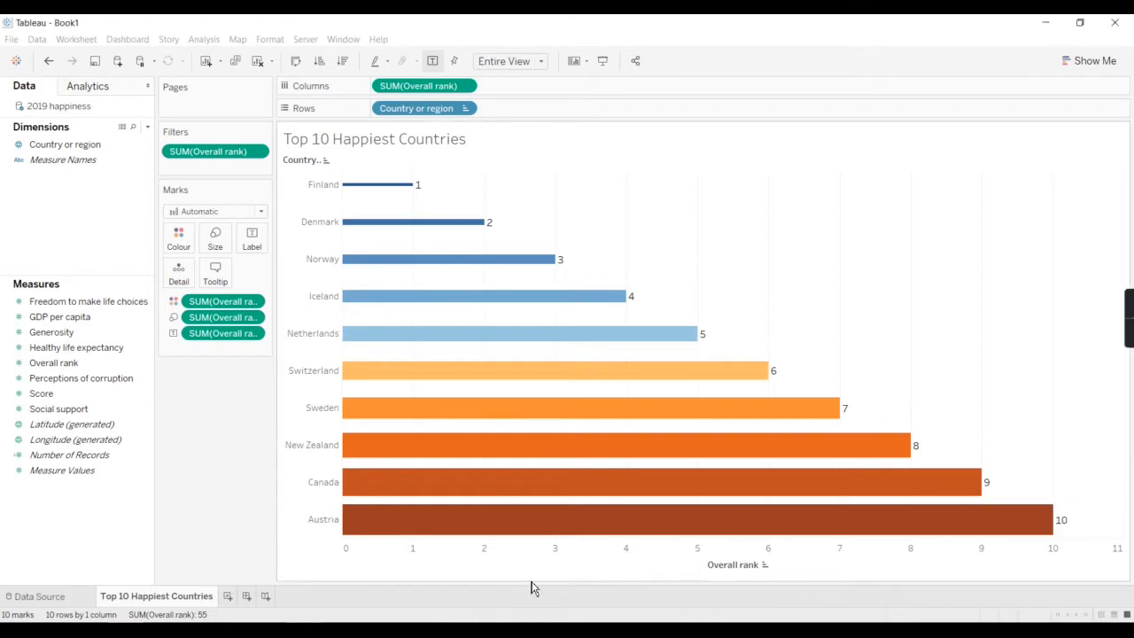
- Add a new worksheet and check which geographic role is assigned to the Country or region field
click(228, 597)
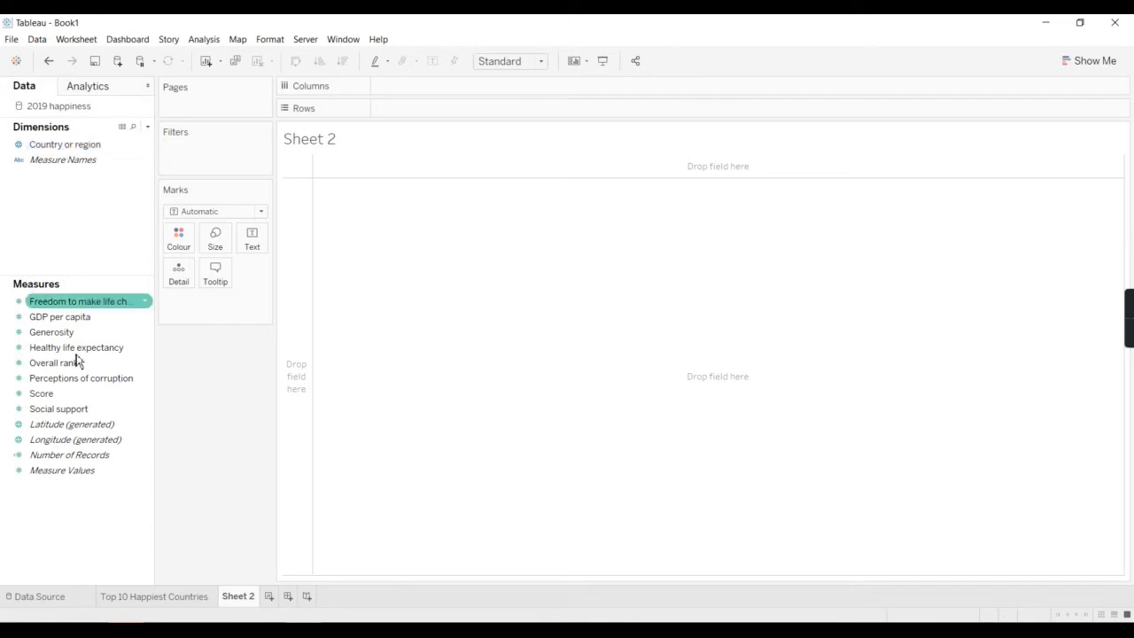
click(1098, 57)
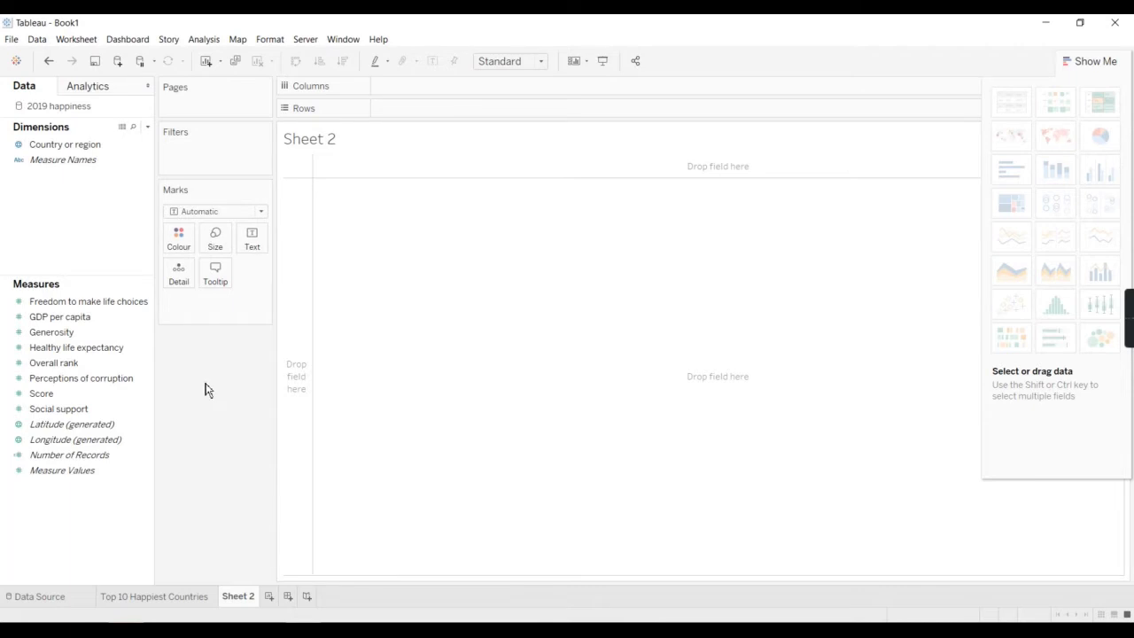
click(78, 146)
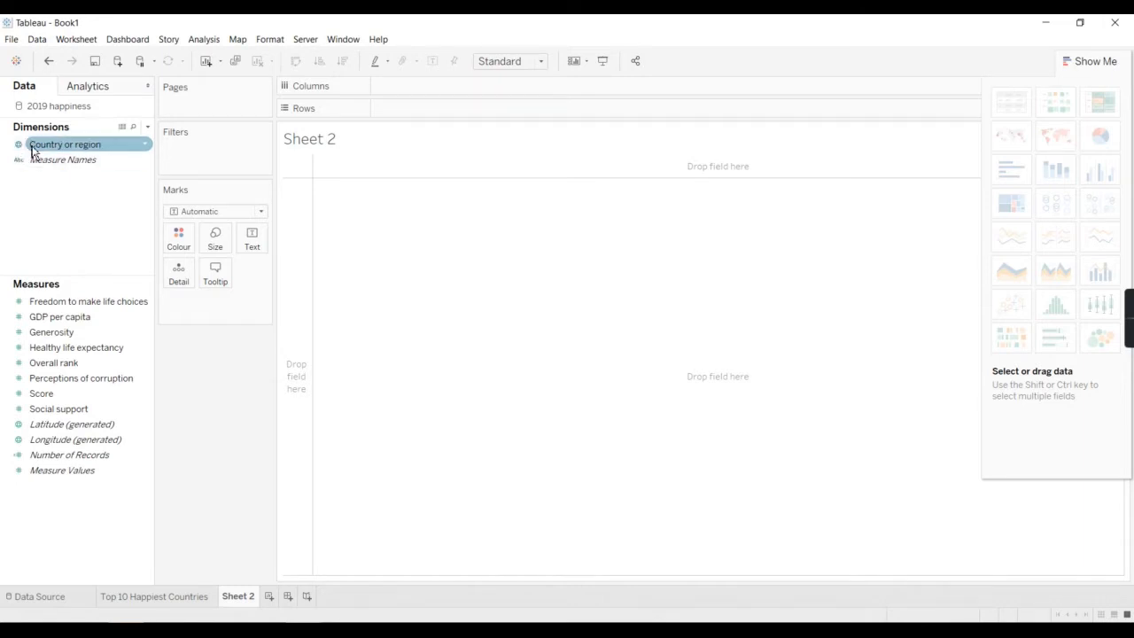
click(69, 161)
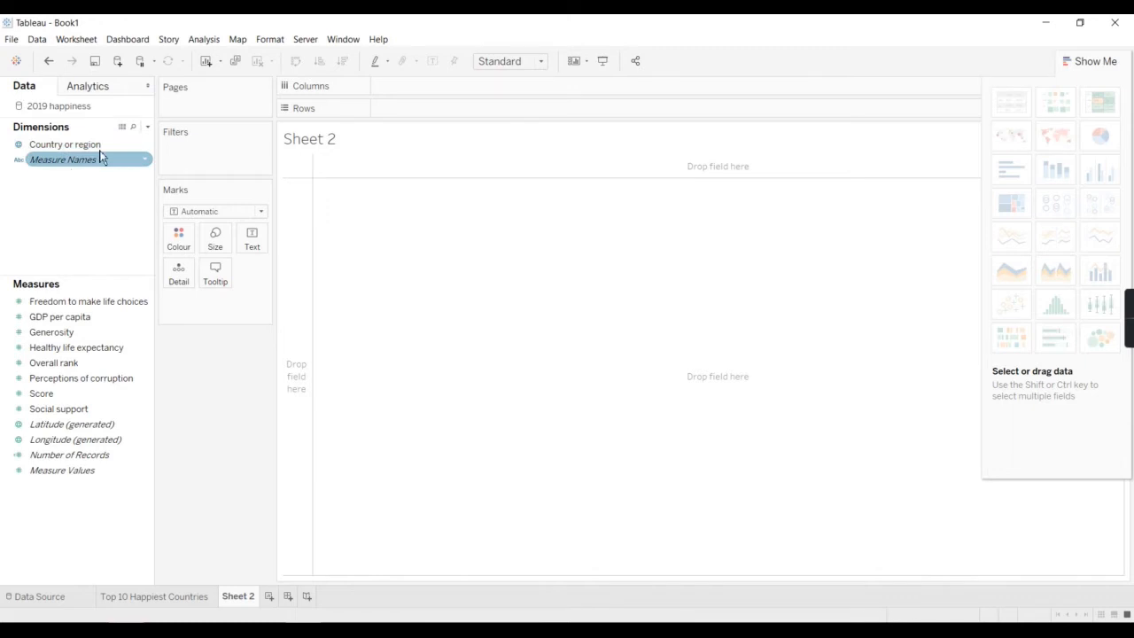
click(111, 147)
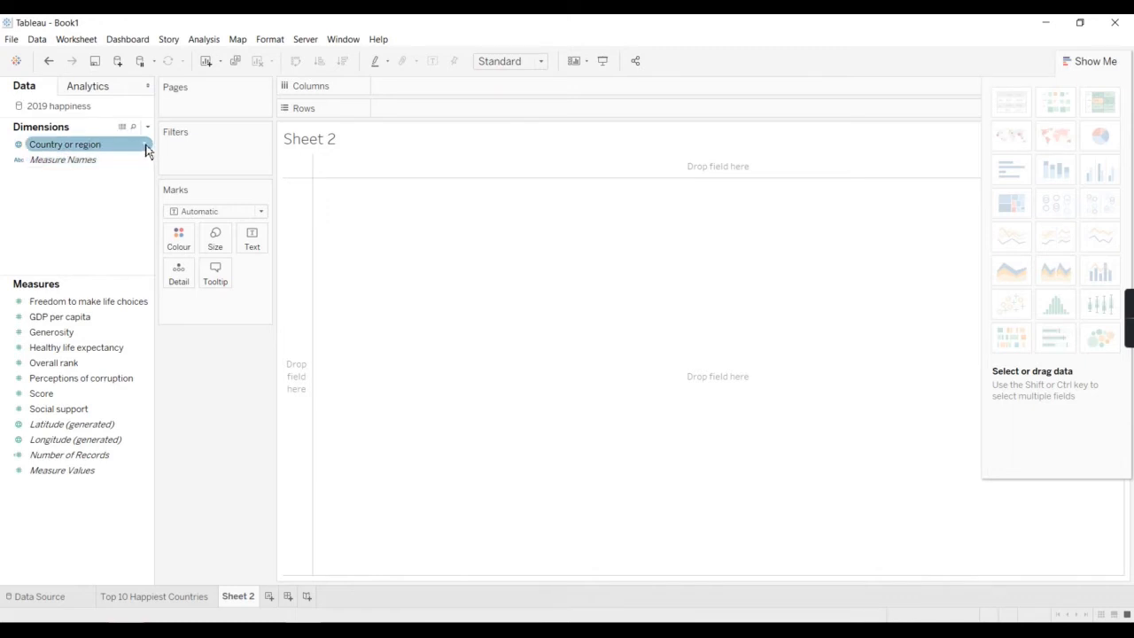
click(147, 148)
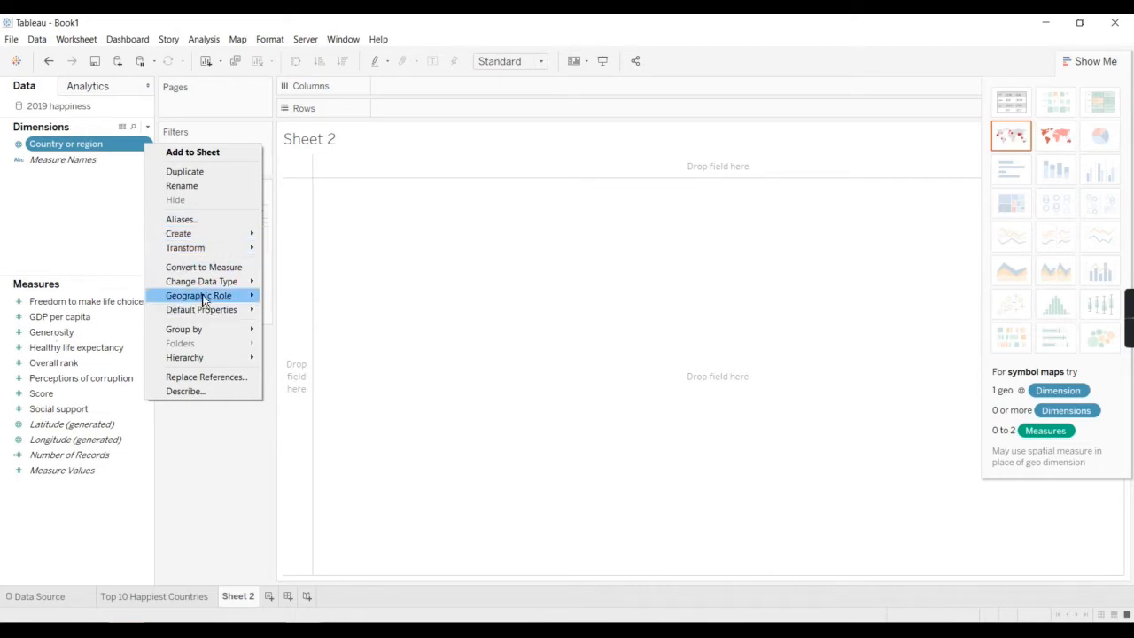
mouse_move(207, 288)
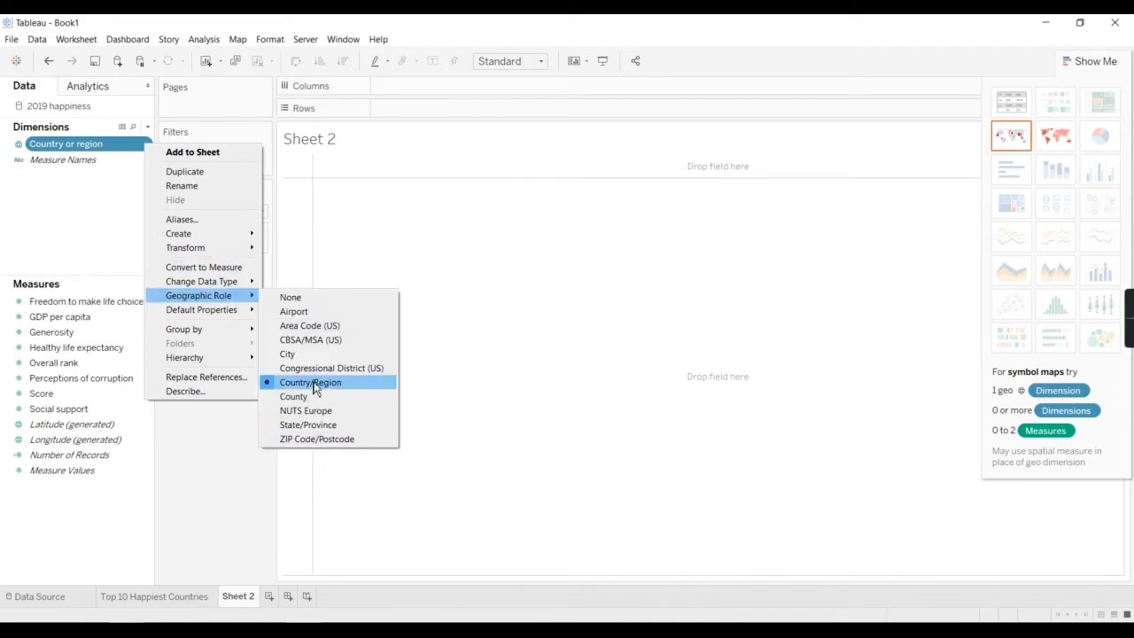
click(240, 476)
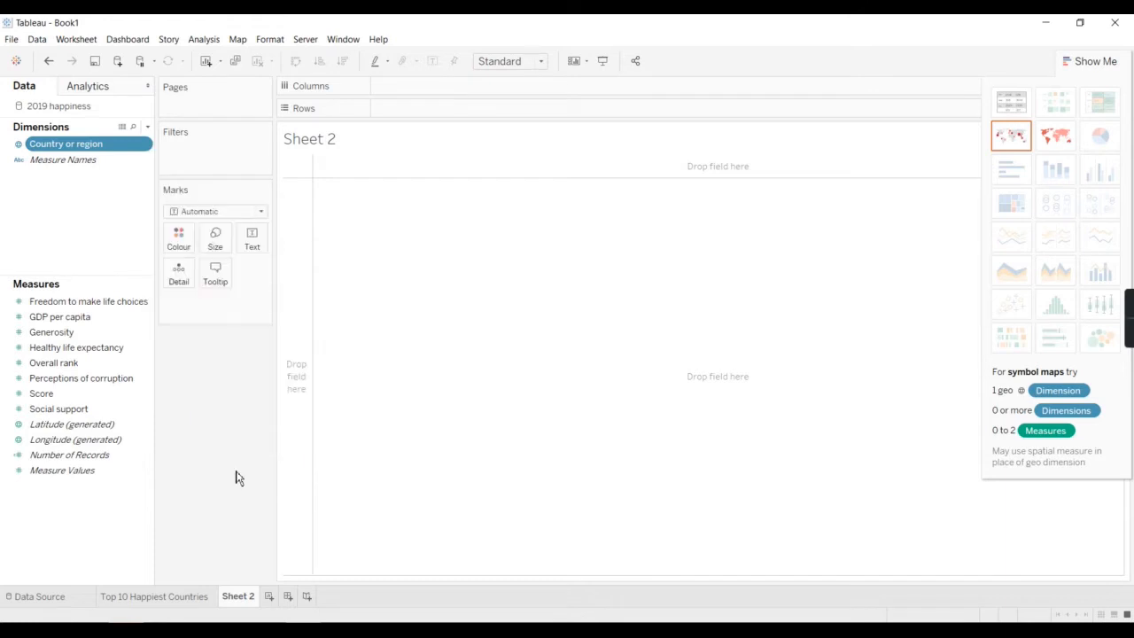
- Plot Country or region as a symbol map on the new worksheet and inspect its country points
double_click(77, 150)
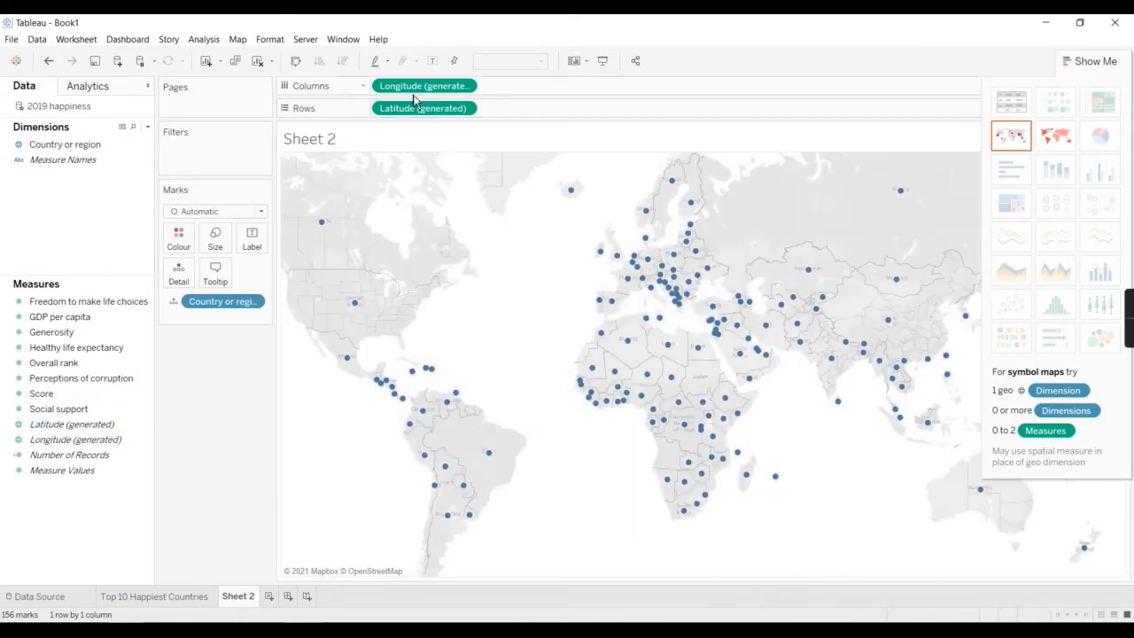
click(1094, 64)
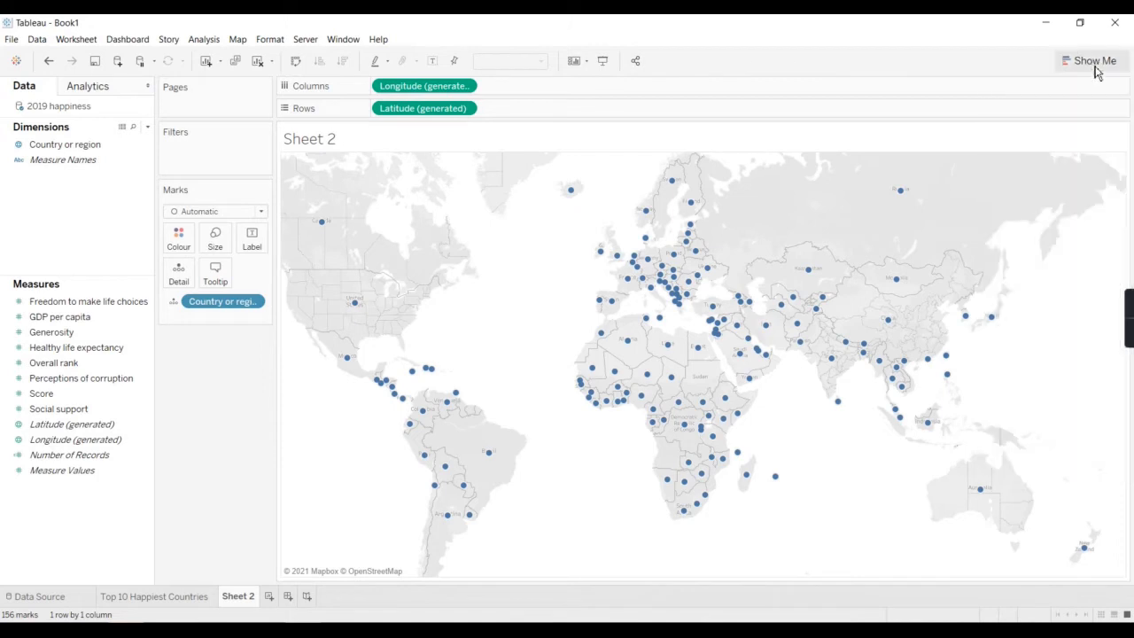
mouse_move(619, 260)
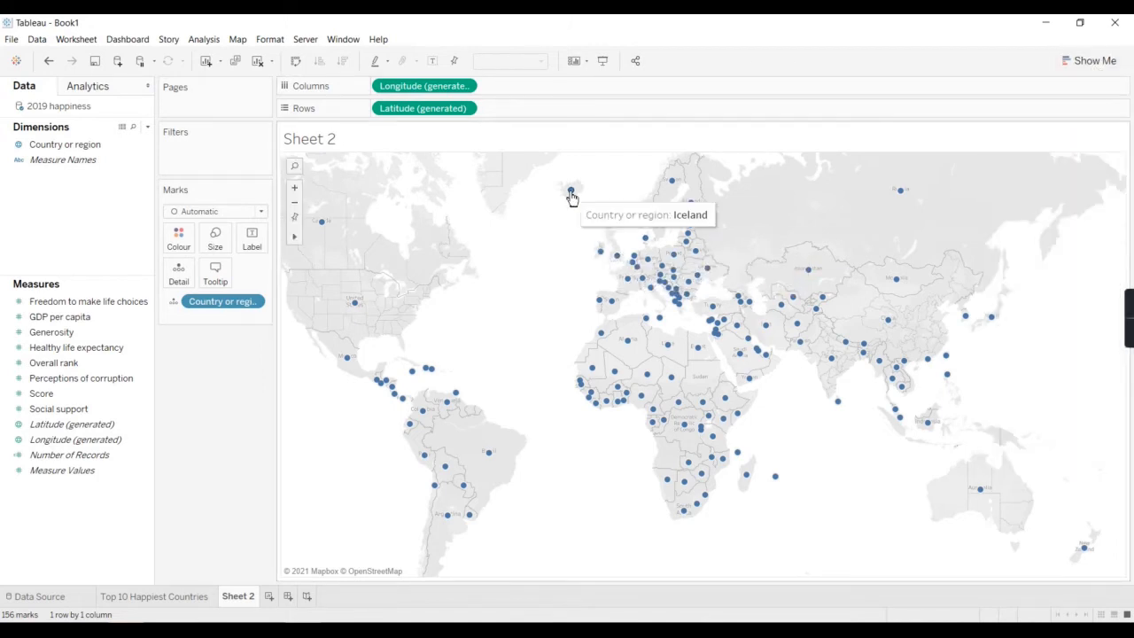
- Colour the countries on the map by the Overall rank measure
click(1082, 71)
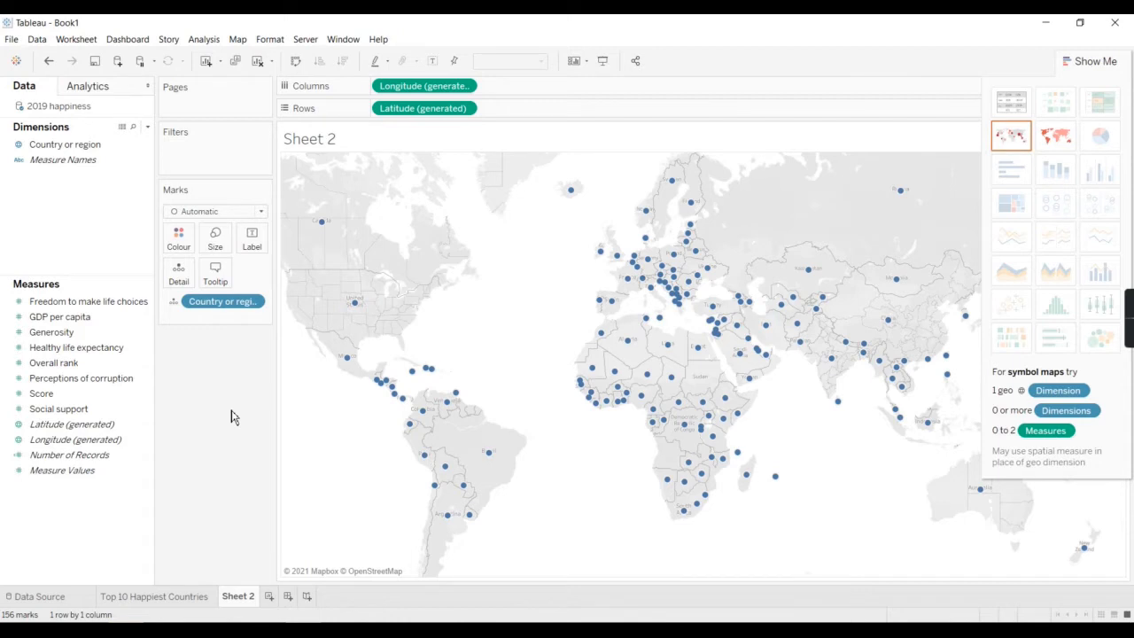
click(1091, 62)
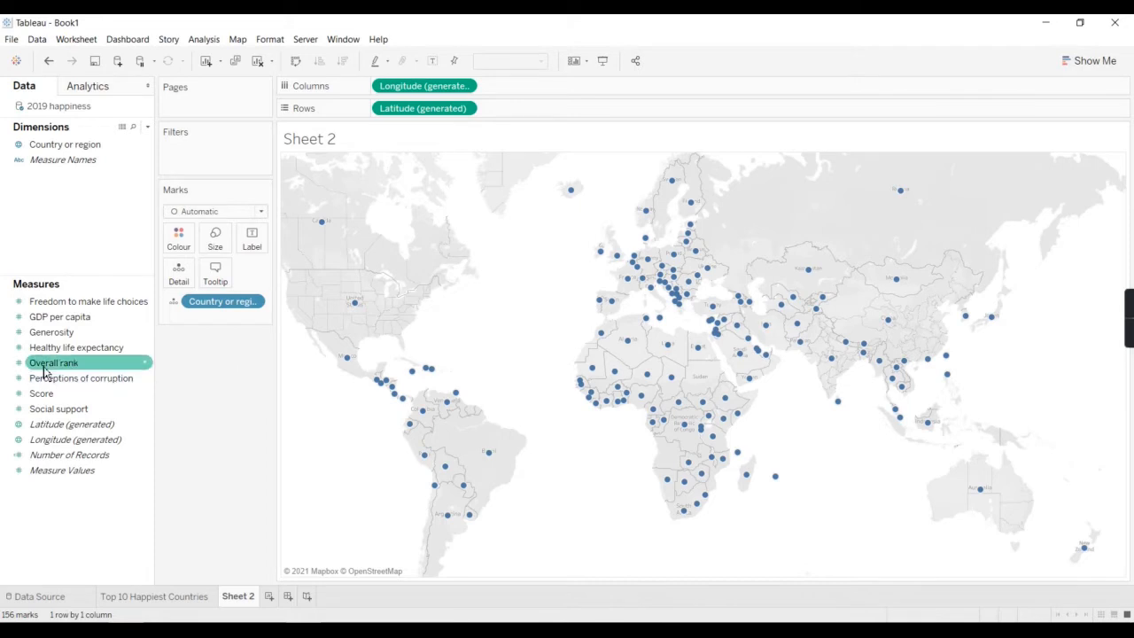
drag(45, 372, 185, 246)
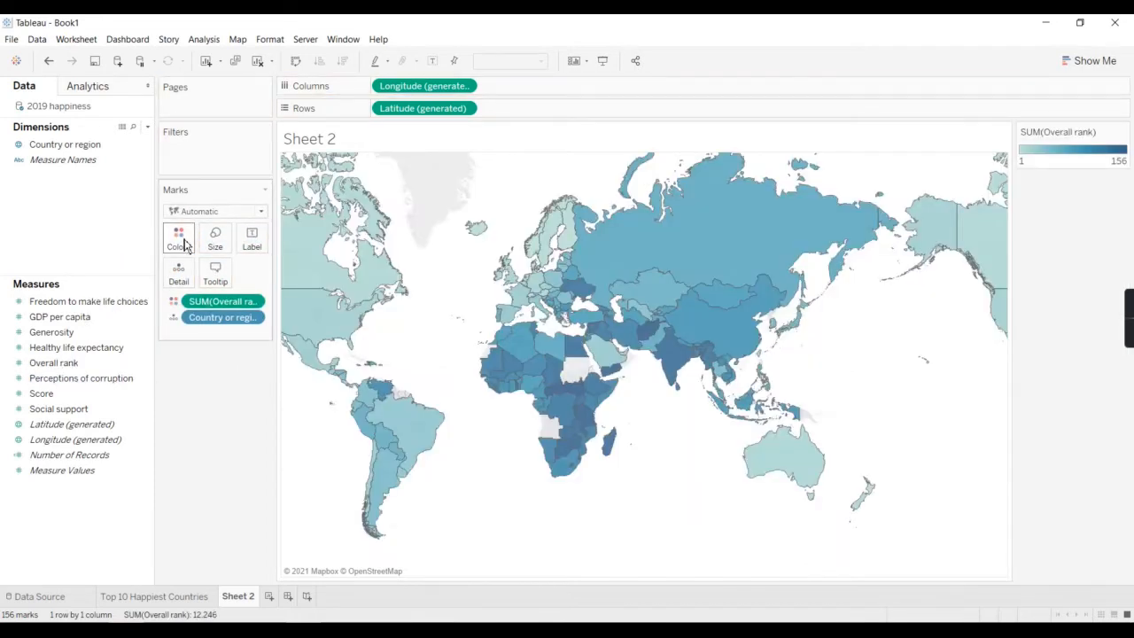
- Check the bar chart's colours and apply the Orange-Blue Diverging palette to the map's Overall rank colours
click(147, 598)
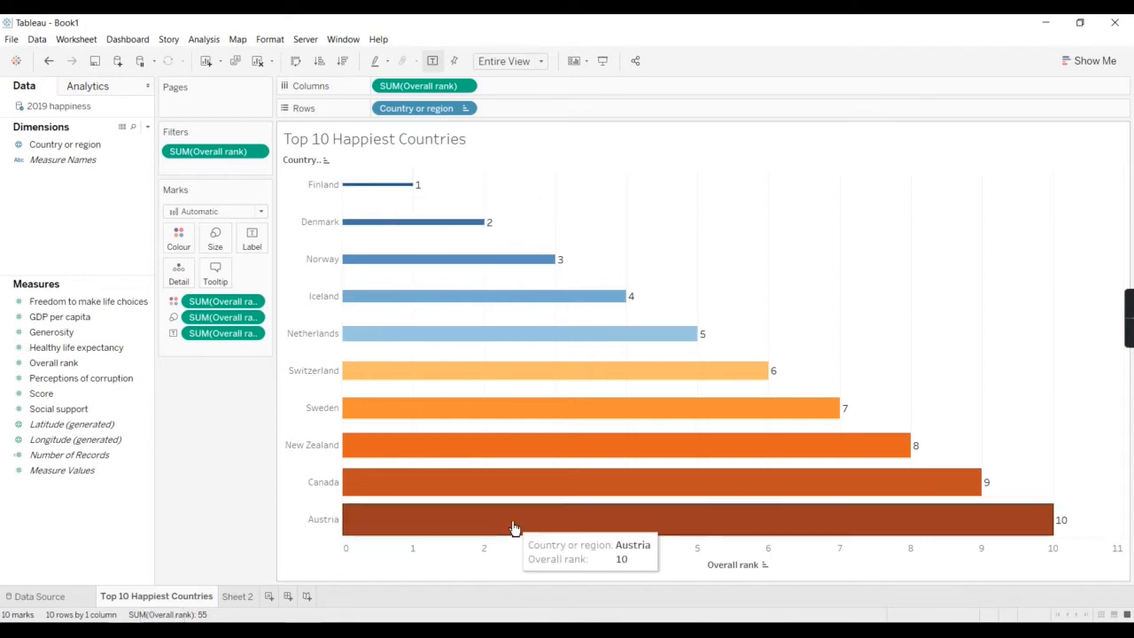
click(236, 596)
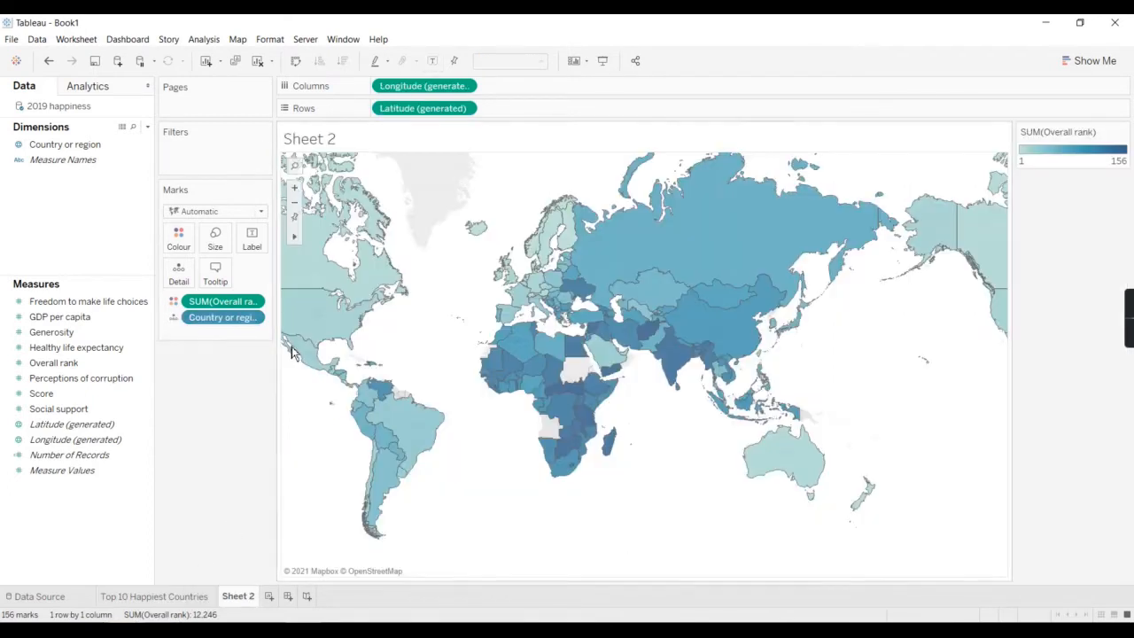
click(180, 238)
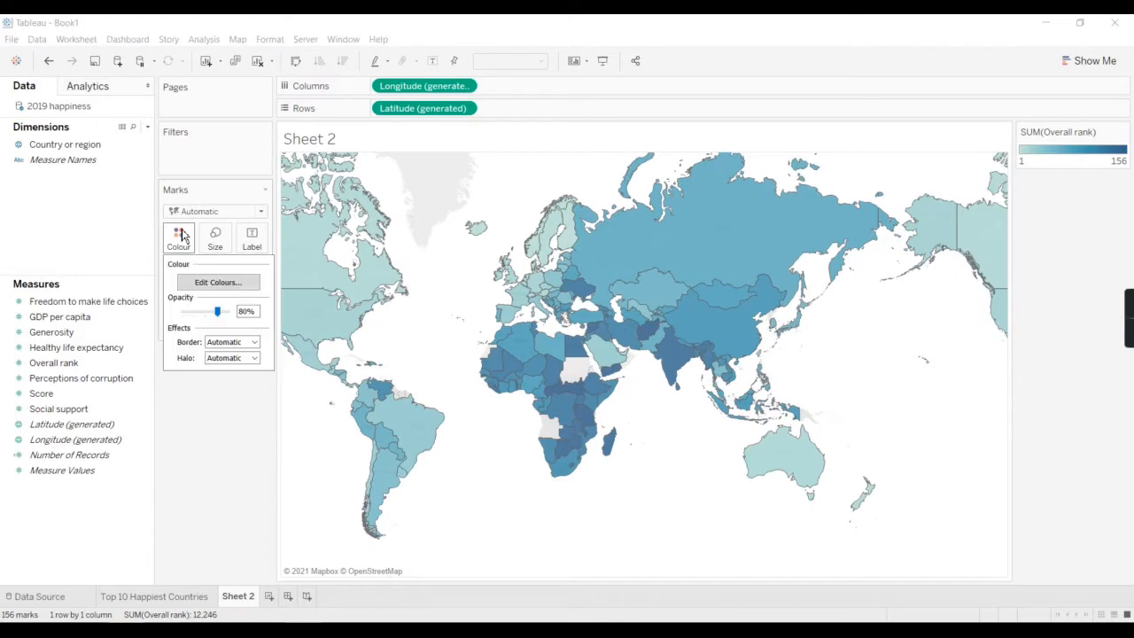
click(223, 283)
click(542, 269)
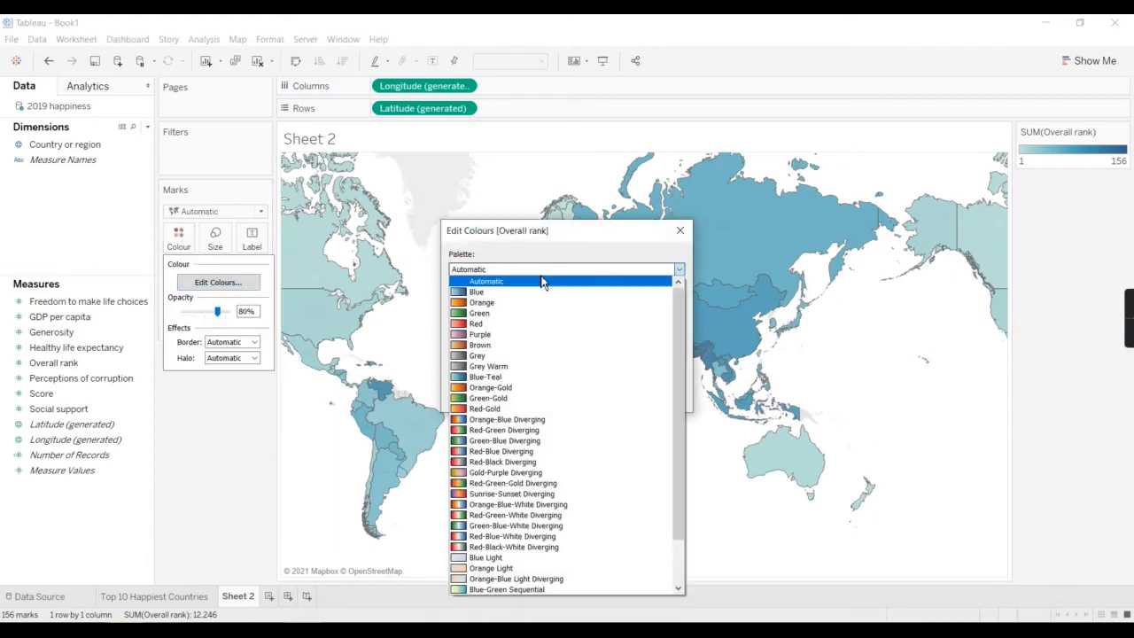
click(528, 422)
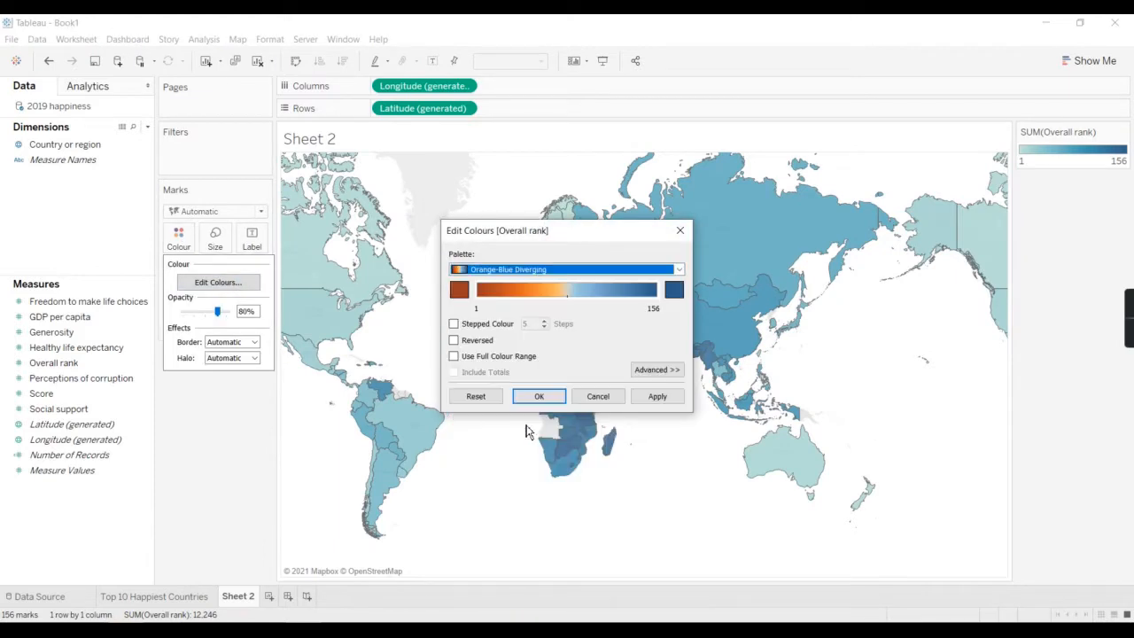
click(658, 396)
drag(621, 239, 509, 382)
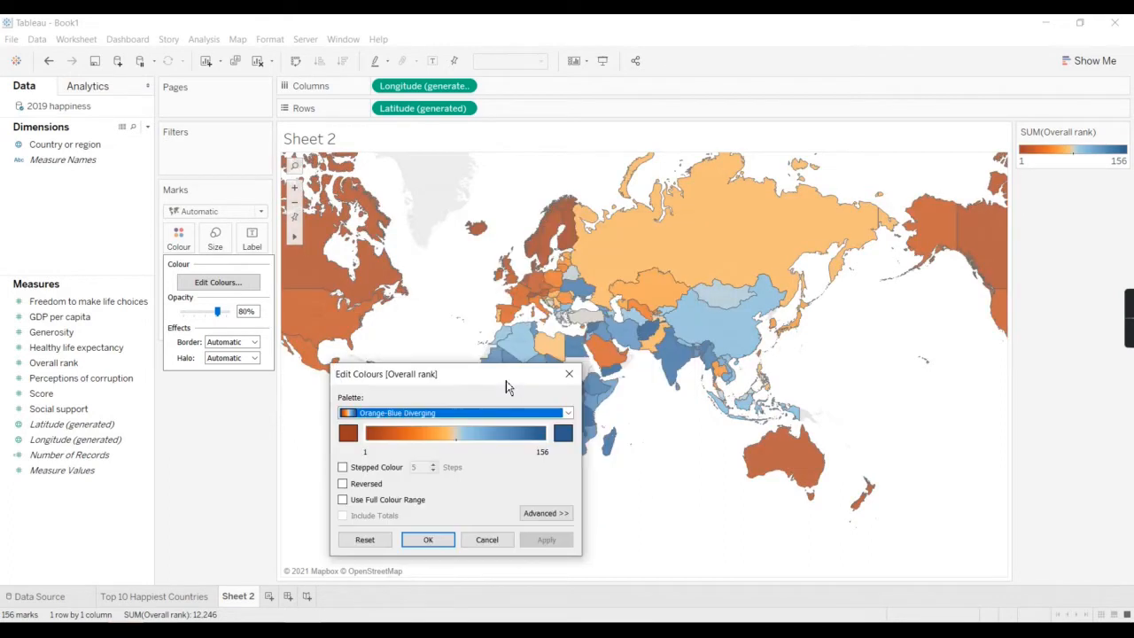
click(427, 540)
- Check the bar chart's colour direction and reverse the map's Orange-Blue Diverging palette for Overall rank
click(163, 598)
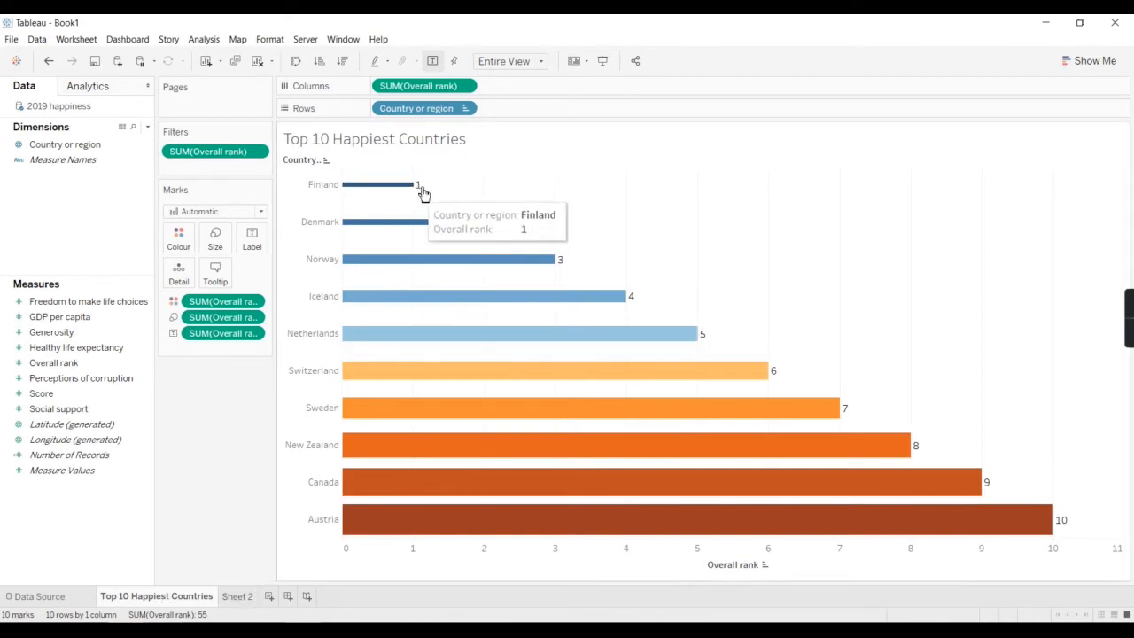
click(233, 599)
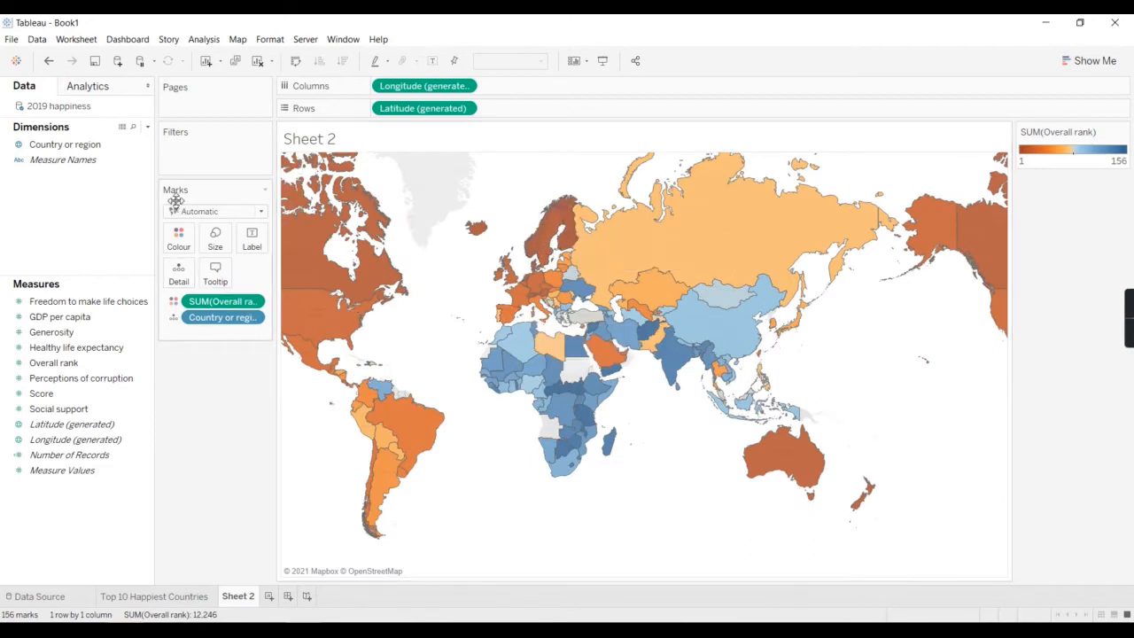
click(178, 239)
click(221, 283)
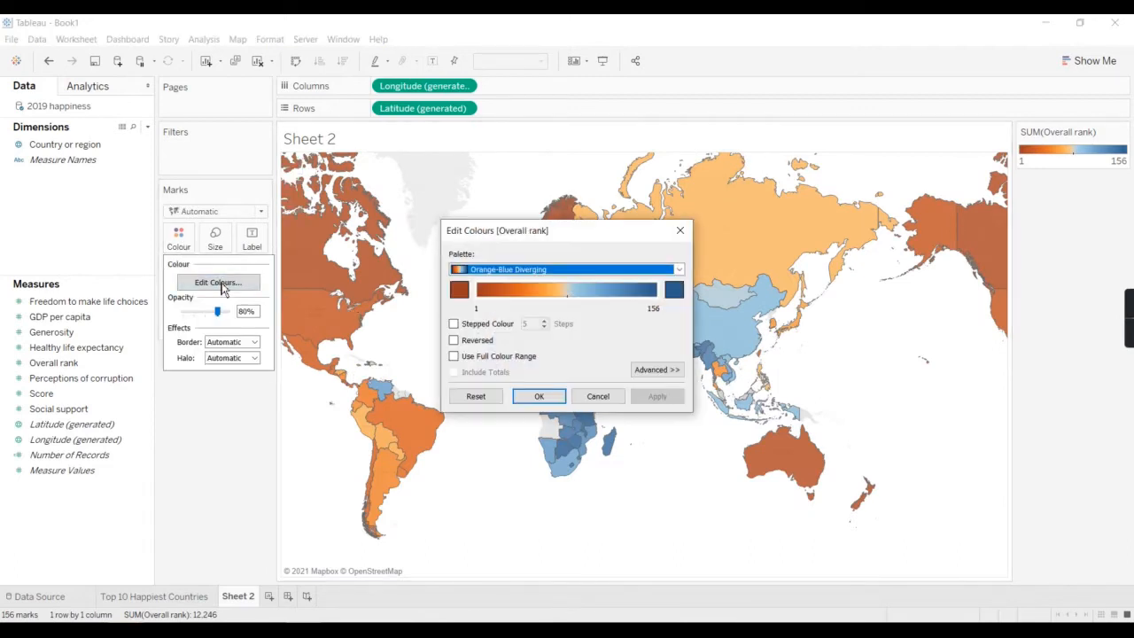
click(479, 345)
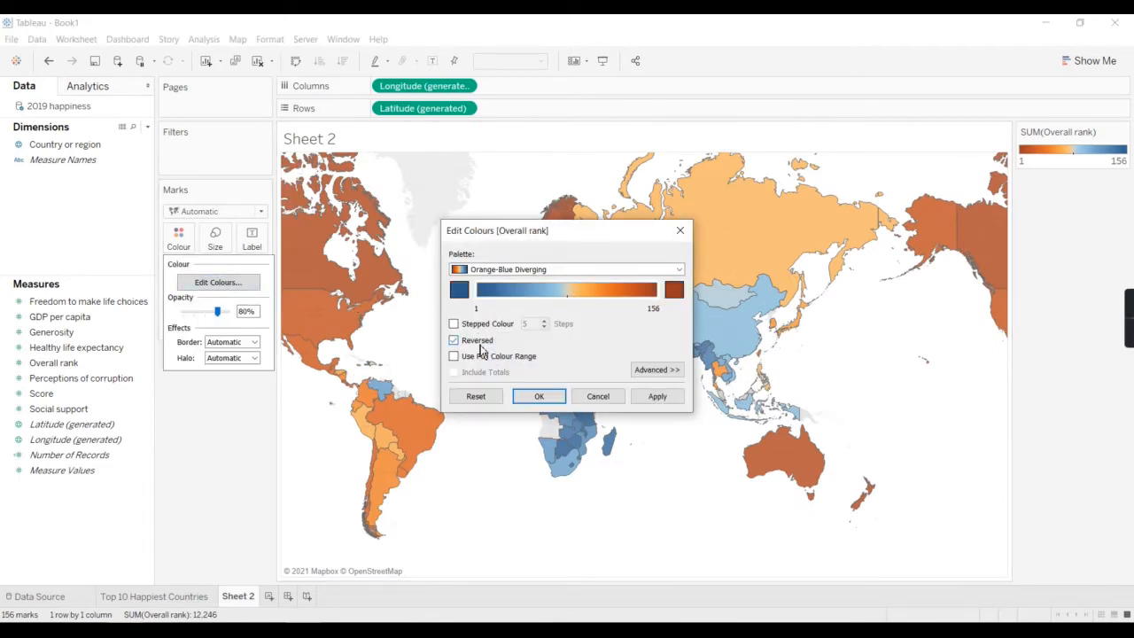
drag(608, 232, 503, 326)
click(562, 491)
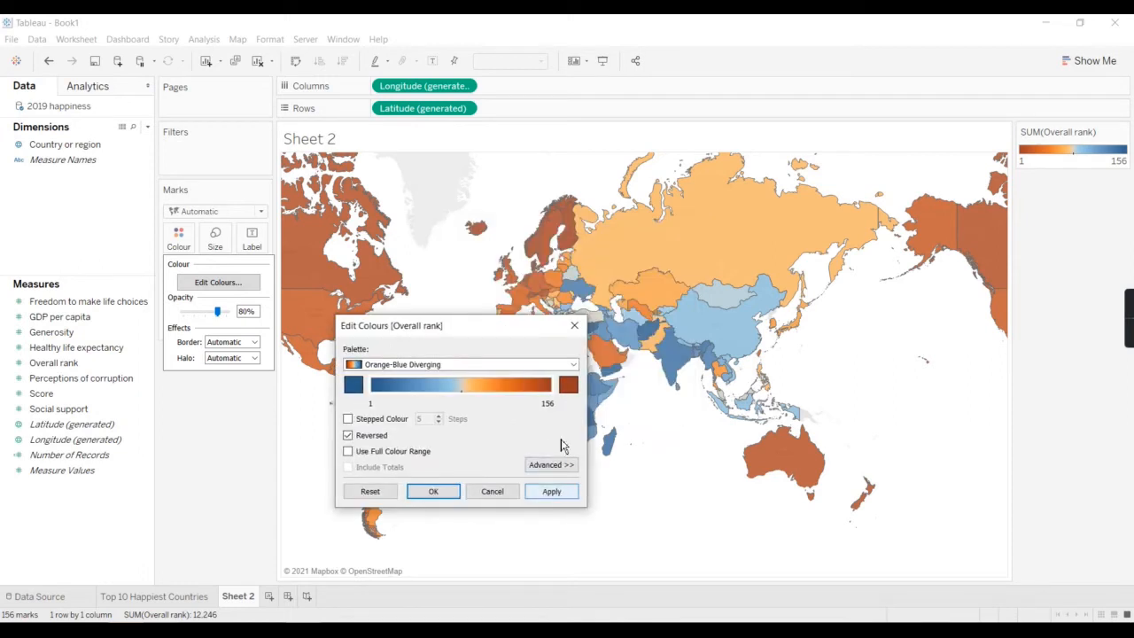
click(556, 494)
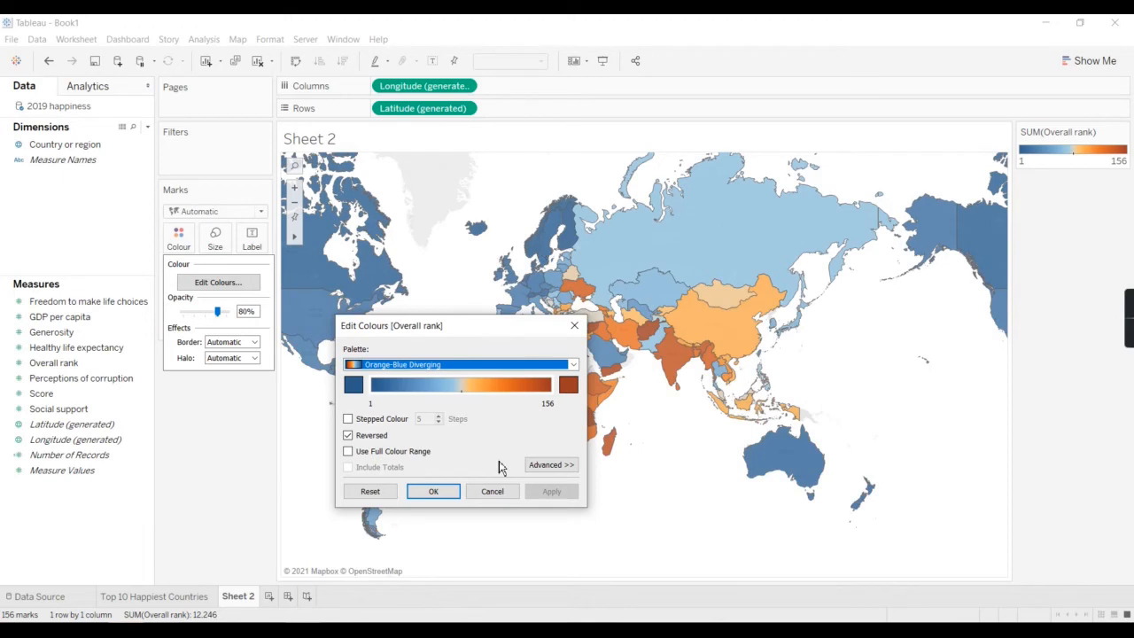
click(448, 493)
mouse_move(539, 252)
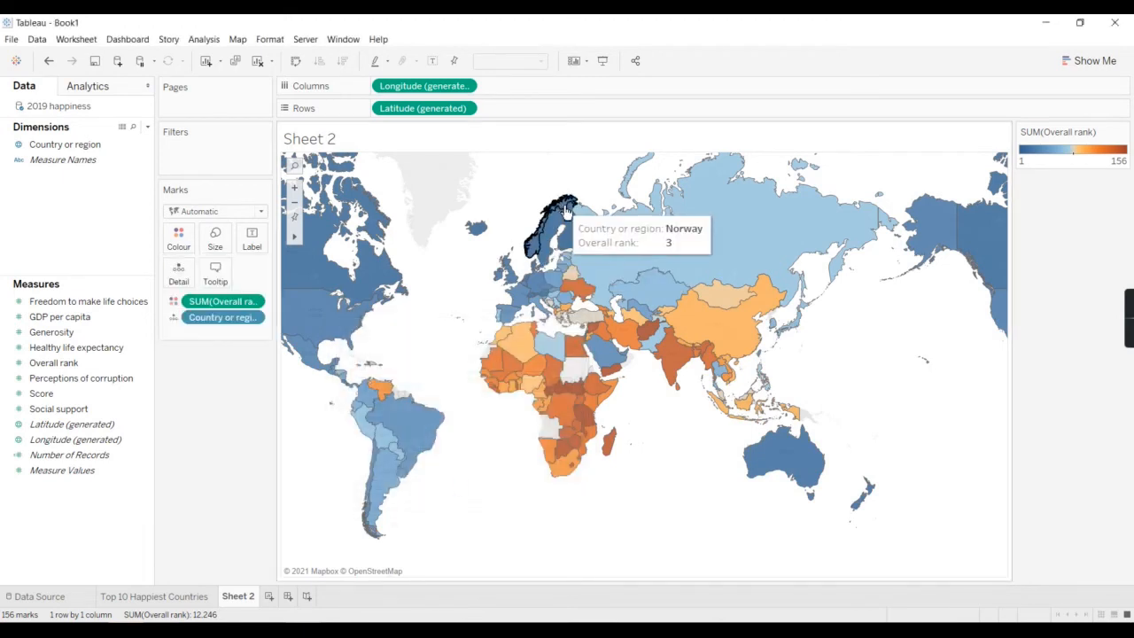
mouse_move(572, 242)
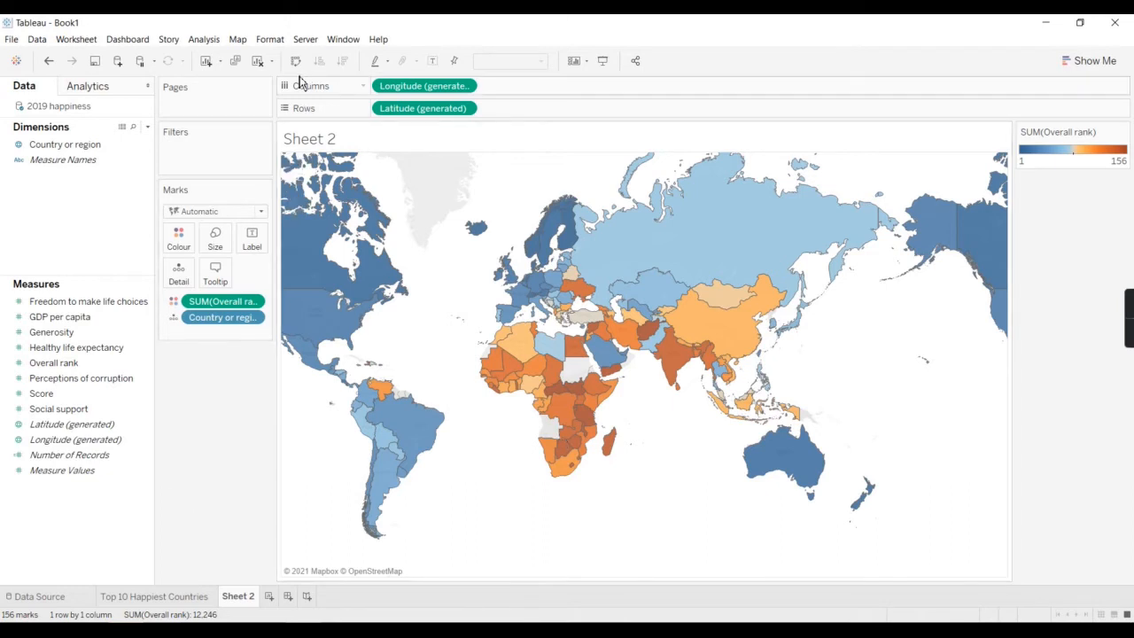
click(237, 43)
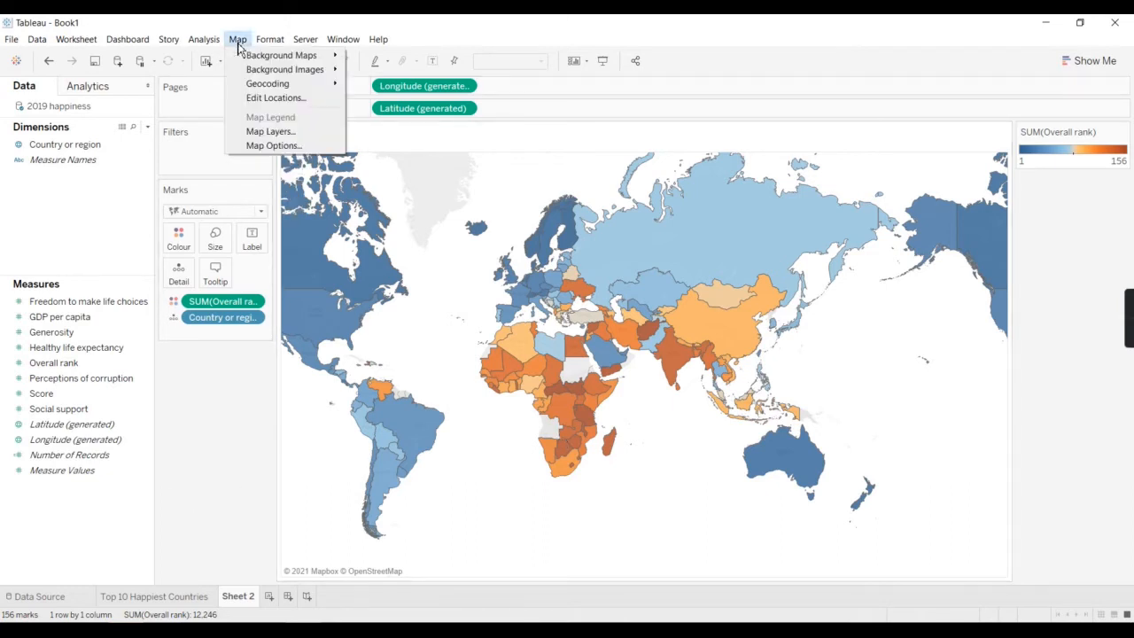
click(265, 148)
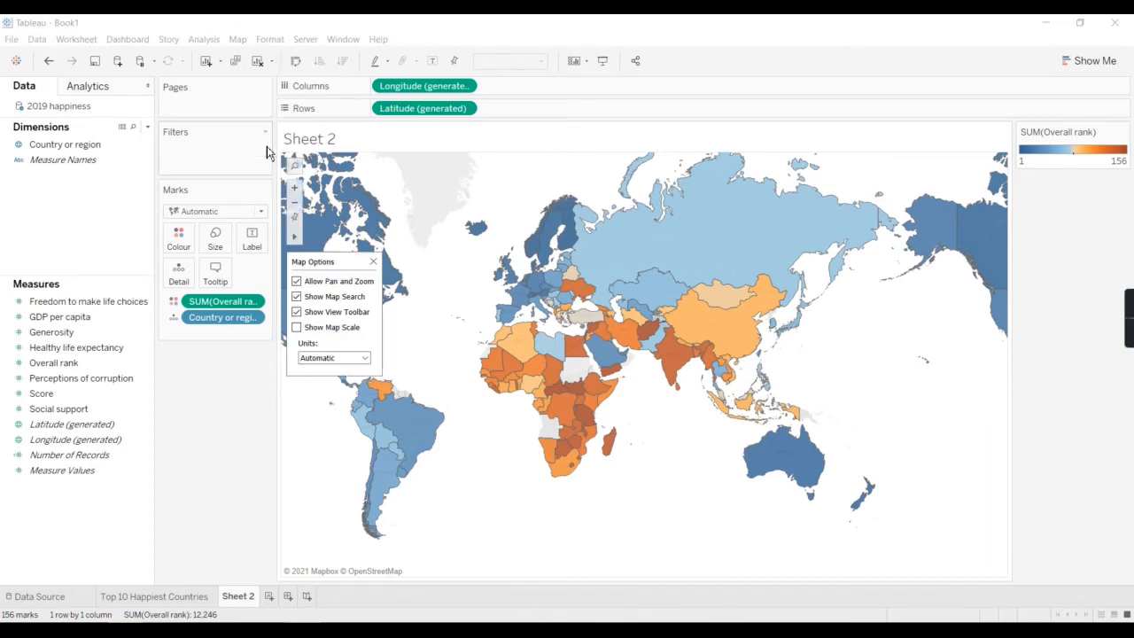
click(373, 262)
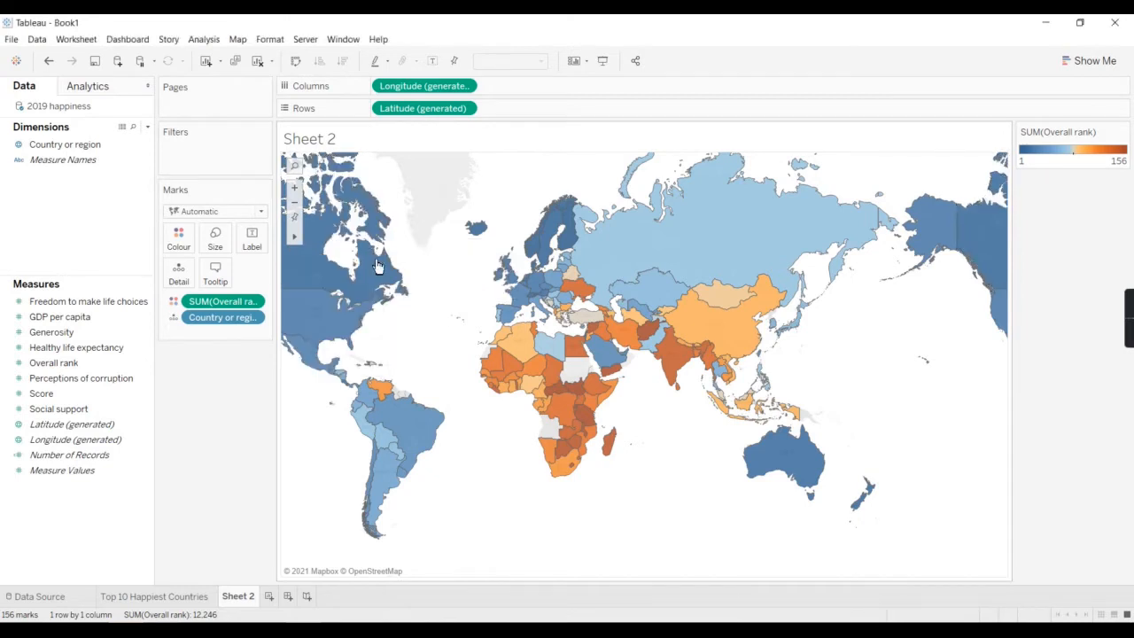
- Turn off the map's Base, Land Cover, Country/Region Borders, Country/Region Names and State/Province Borders layers
click(238, 39)
click(262, 133)
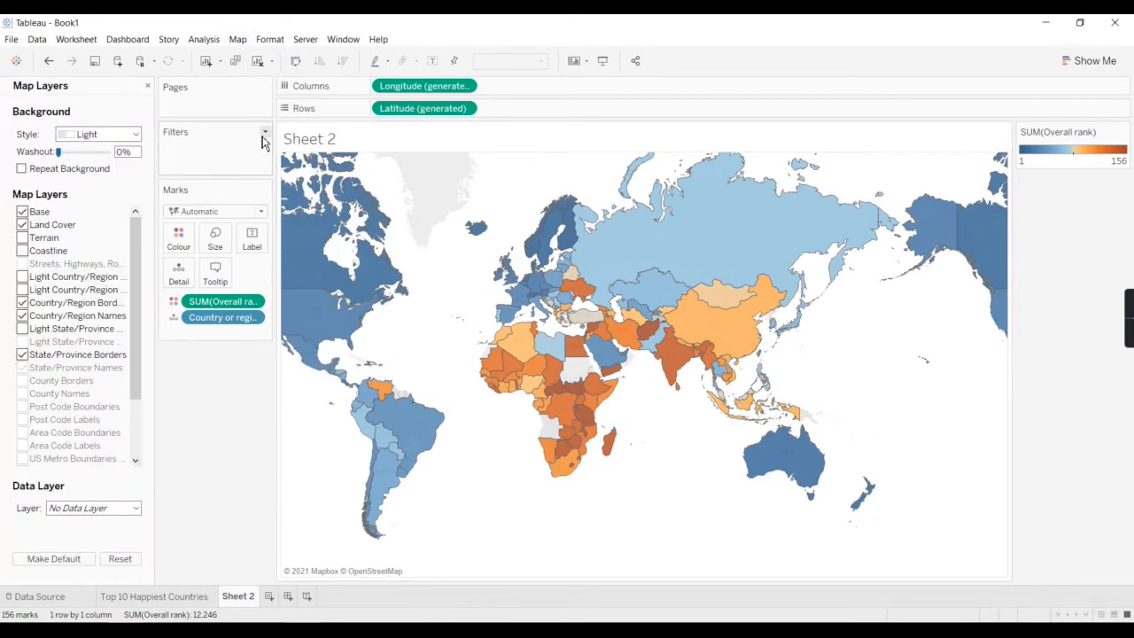
scroll(78, 260, down, 2)
scroll(78, 260, up, 2)
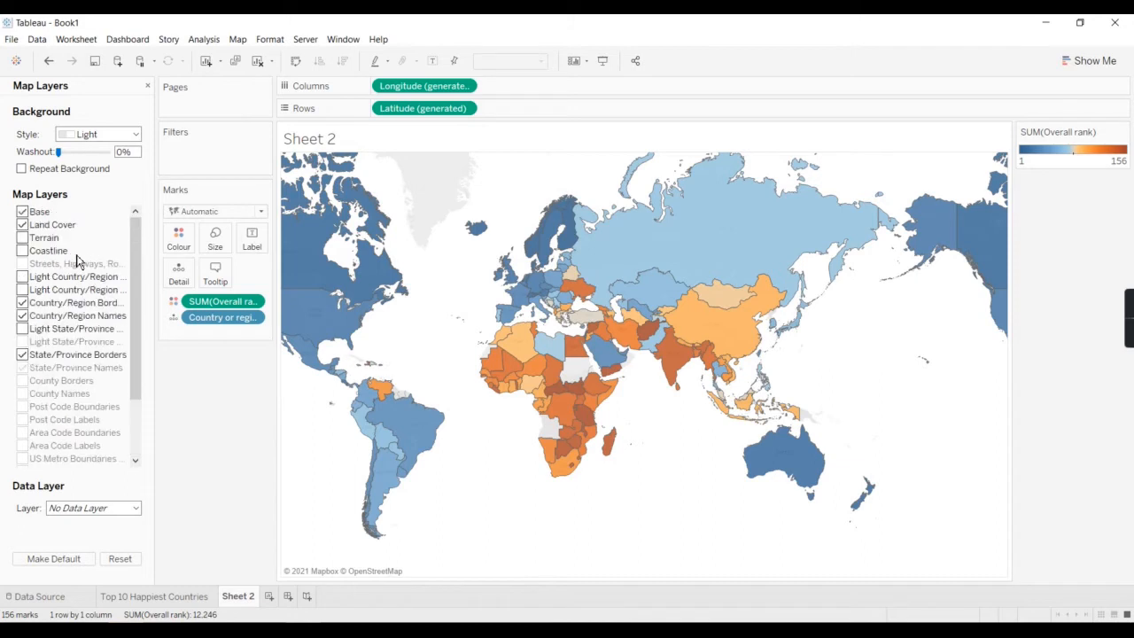
click(23, 213)
click(24, 226)
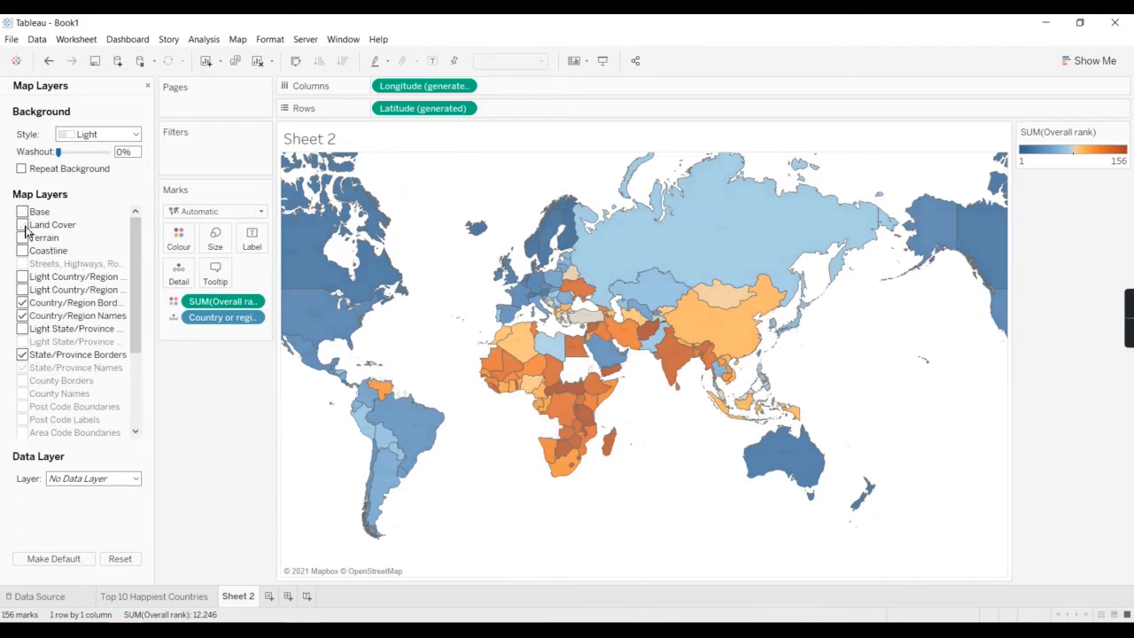
click(23, 316)
click(24, 319)
scroll(26, 359, down, 3)
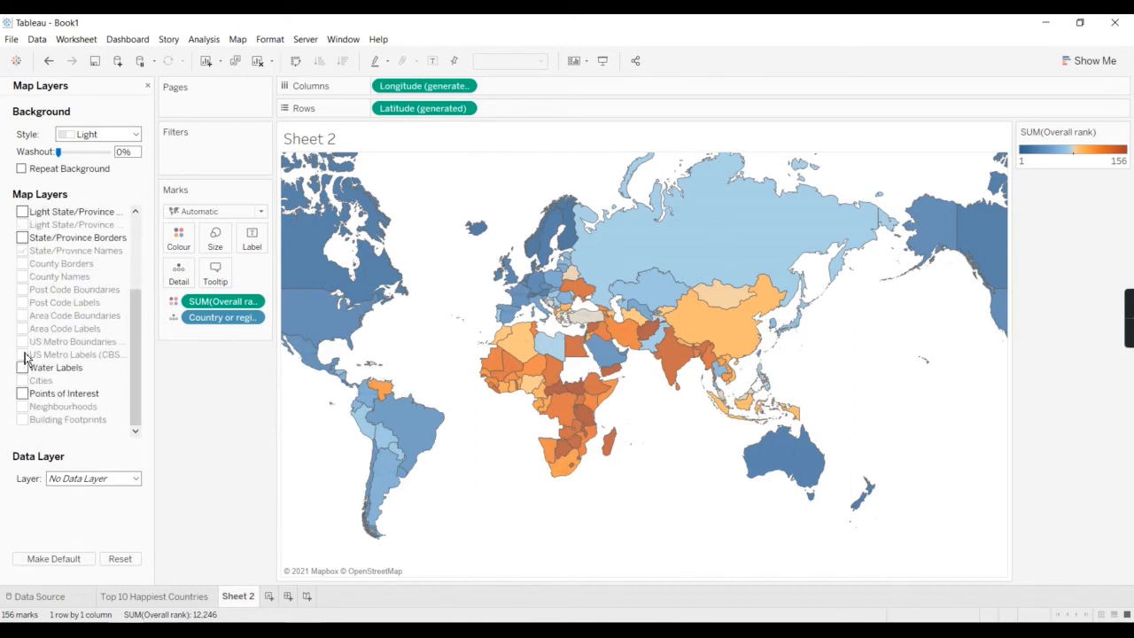
scroll(27, 303, up, 3)
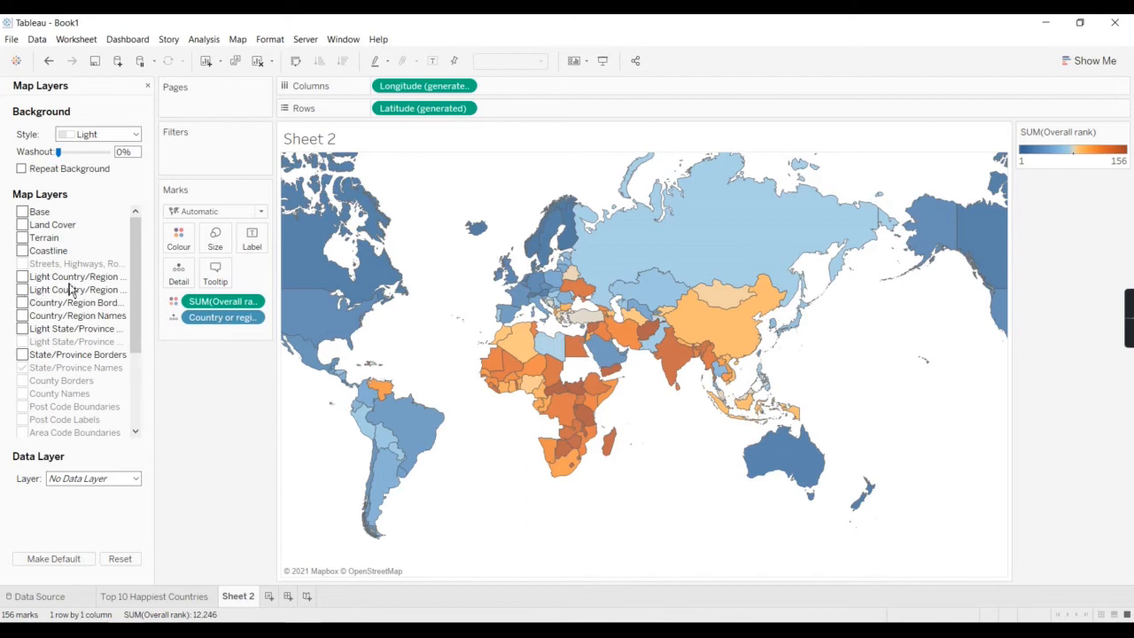
scroll(55, 293, down, 3)
scroll(55, 295, up, 3)
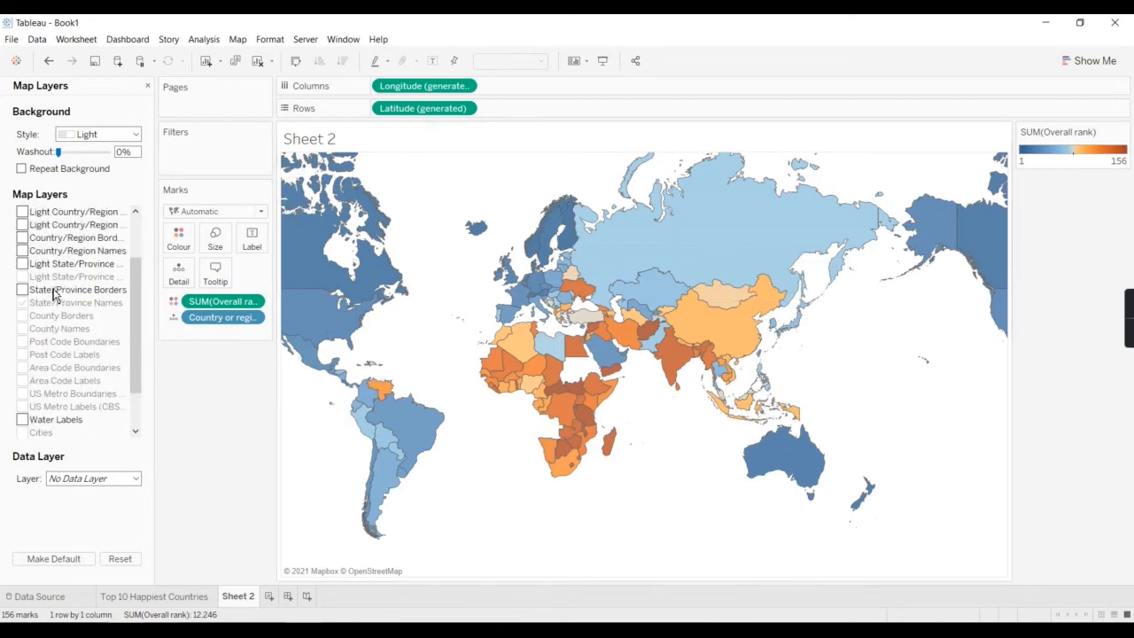
- Try the Dark background style on the map and set the background style to Normal
click(112, 134)
click(99, 171)
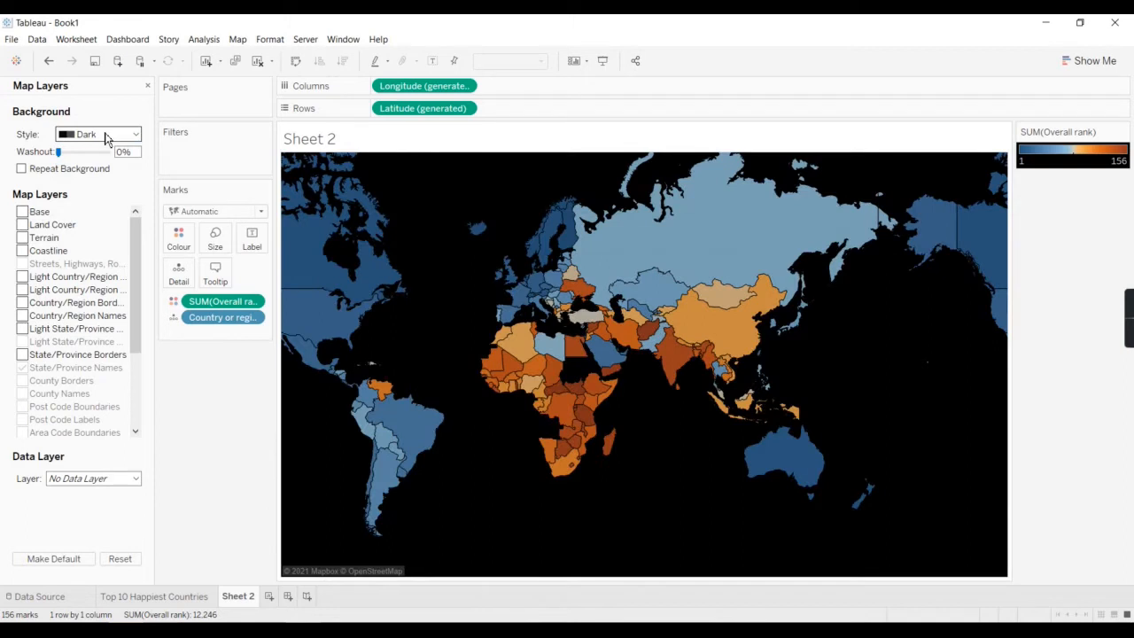
click(106, 134)
click(104, 160)
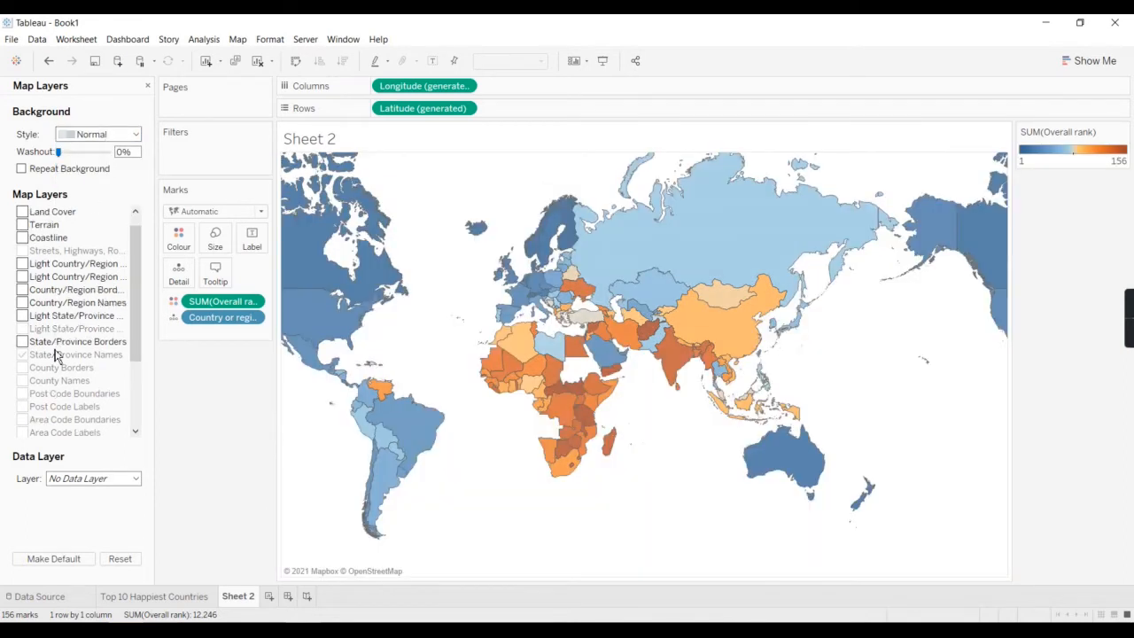
click(23, 252)
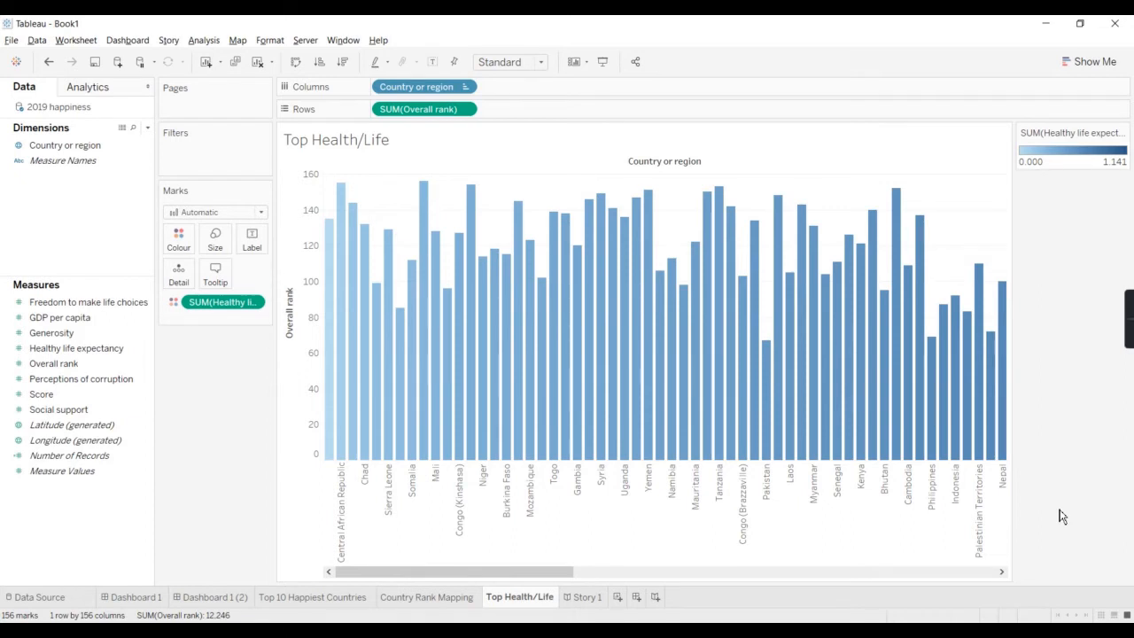
- Sort the countries in the Sheet 3 bar chart by Healthy life expectancy in descending order
mouse_move(1126, 319)
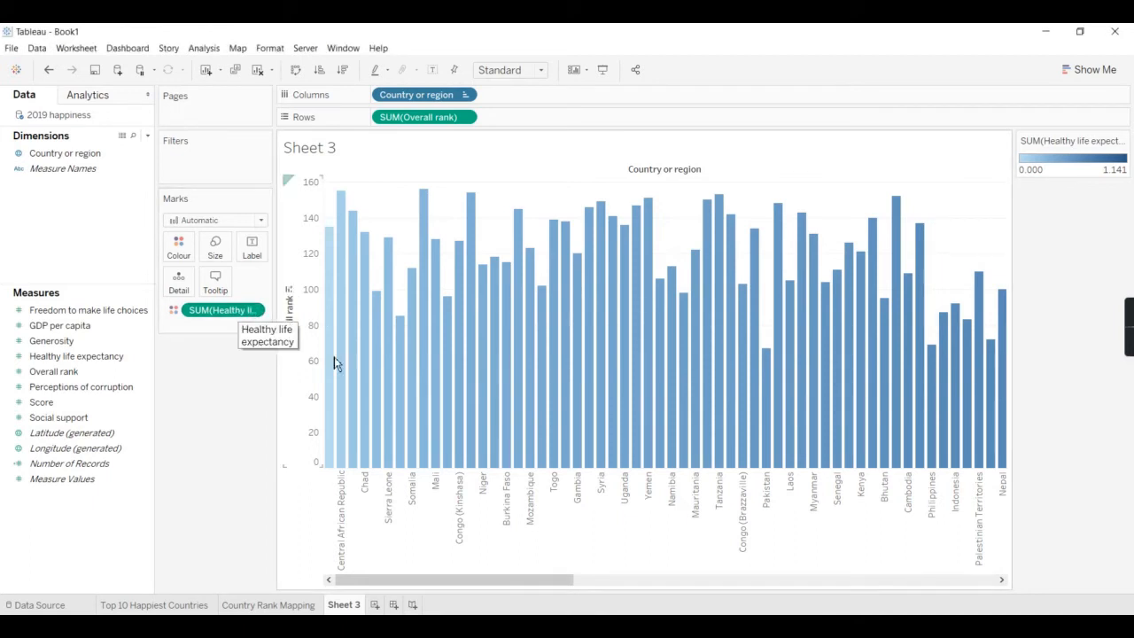
click(467, 96)
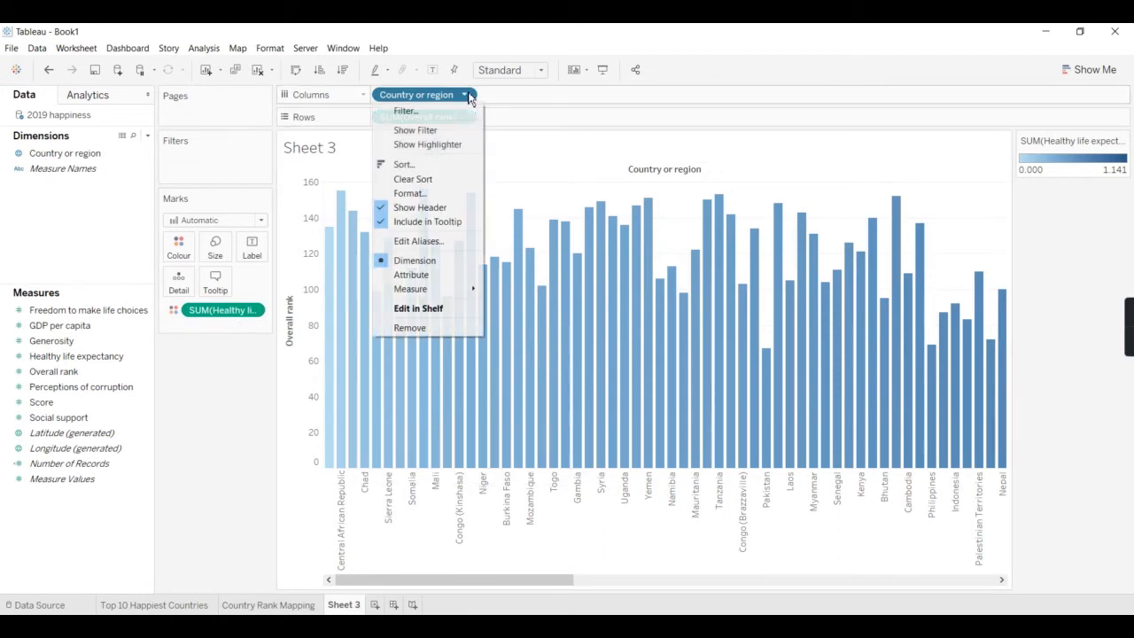
click(422, 173)
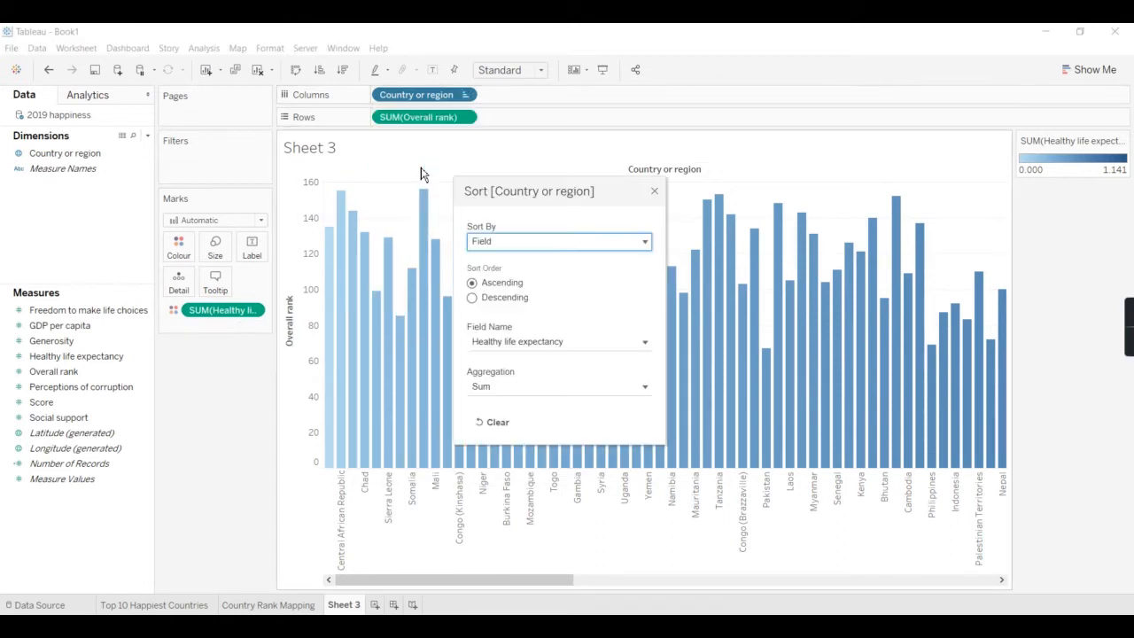
click(472, 298)
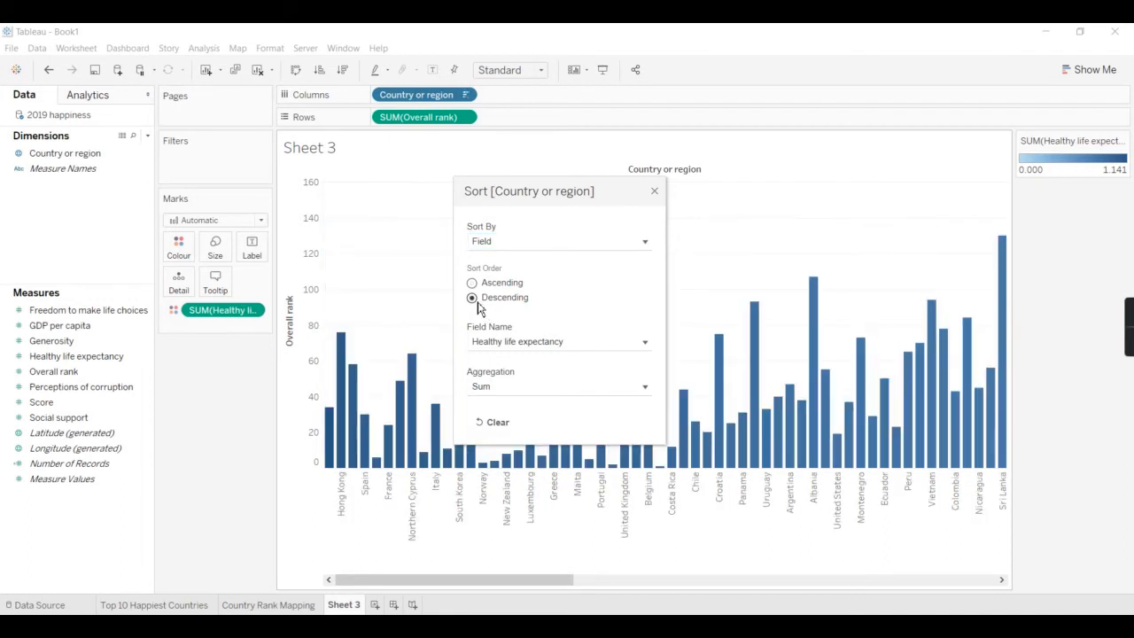
click(654, 192)
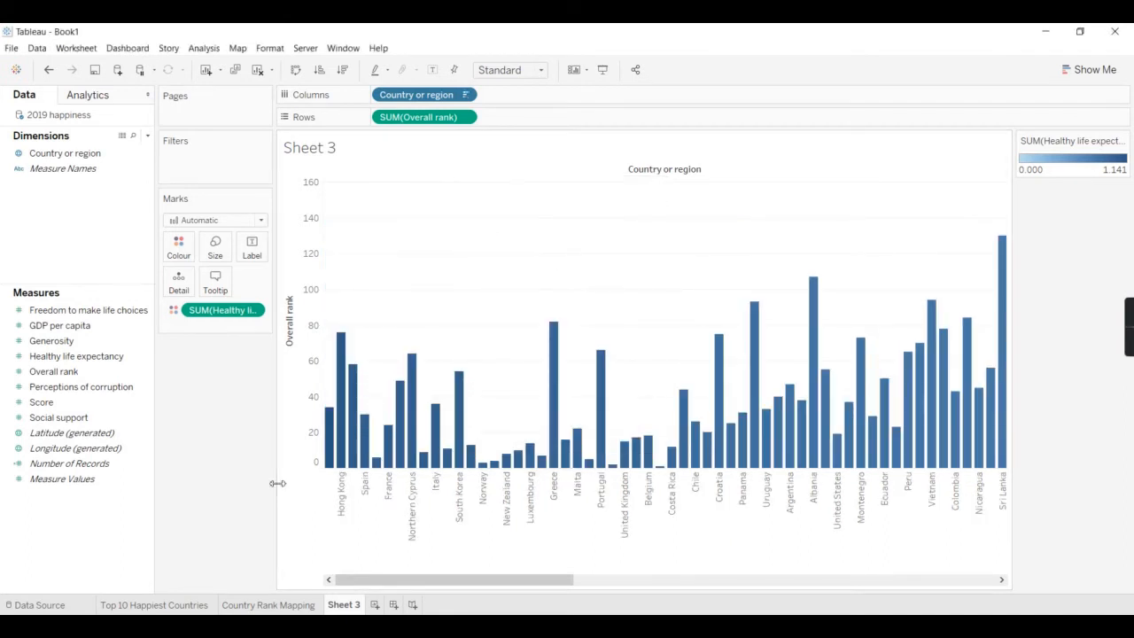
- Inspect the sorted country bars and fit the bar chart to Entire View
mouse_move(333, 449)
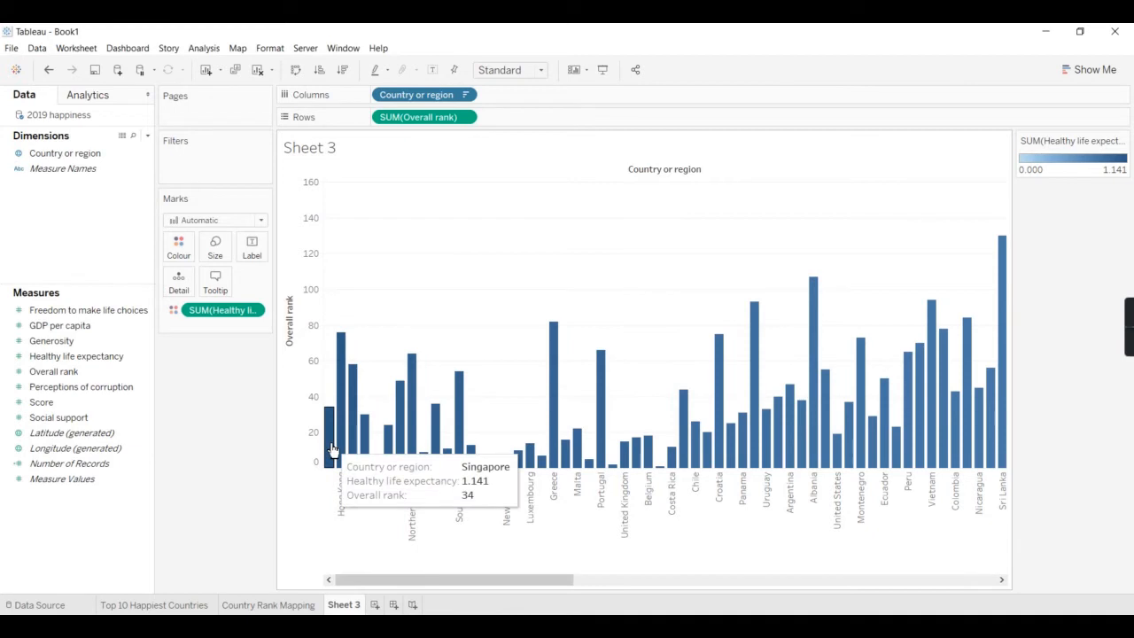
mouse_move(357, 426)
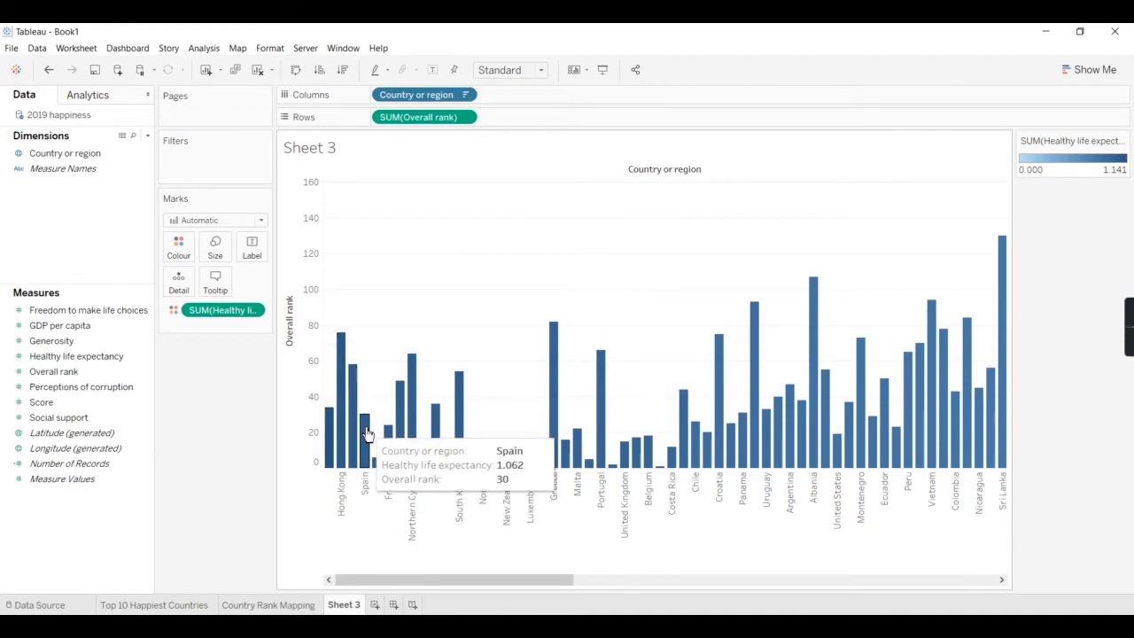
mouse_move(381, 468)
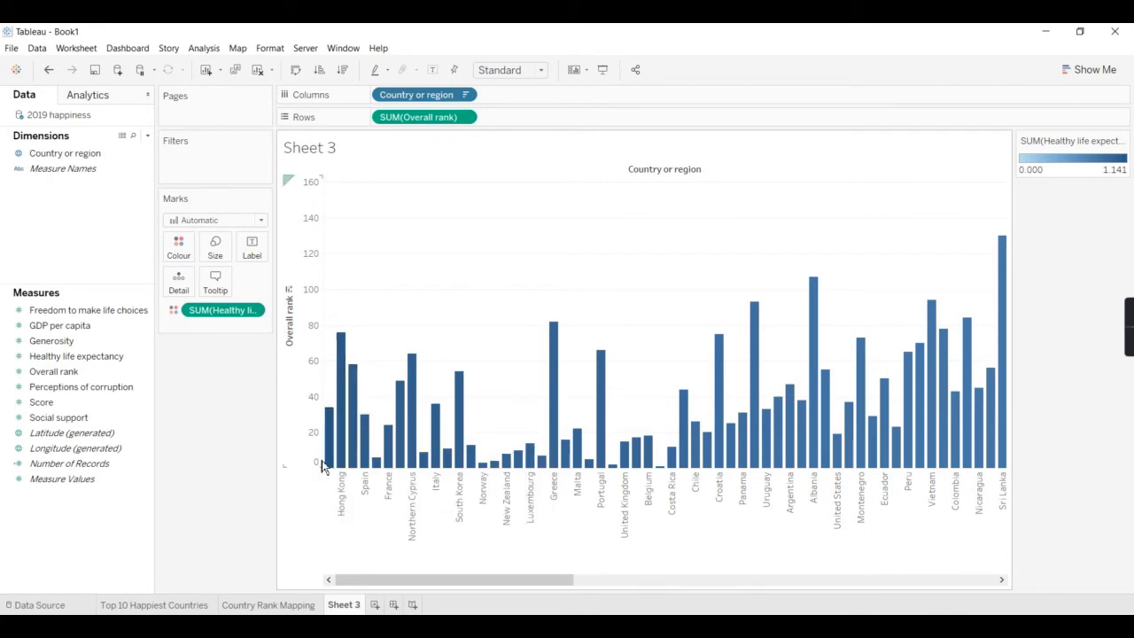
mouse_move(580, 446)
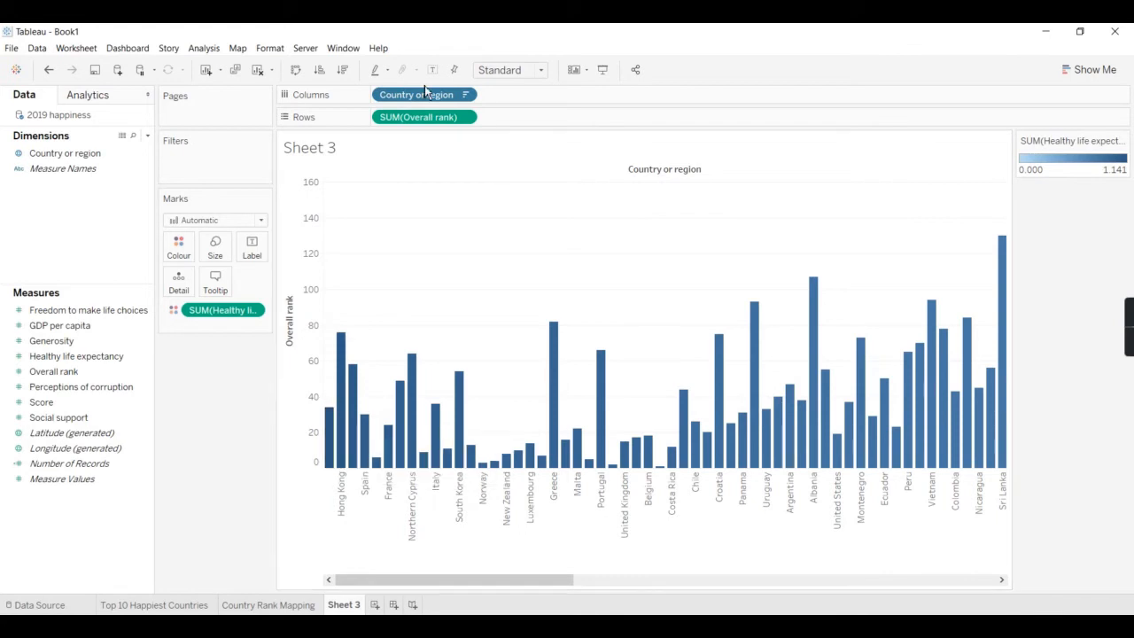
click(545, 71)
click(542, 83)
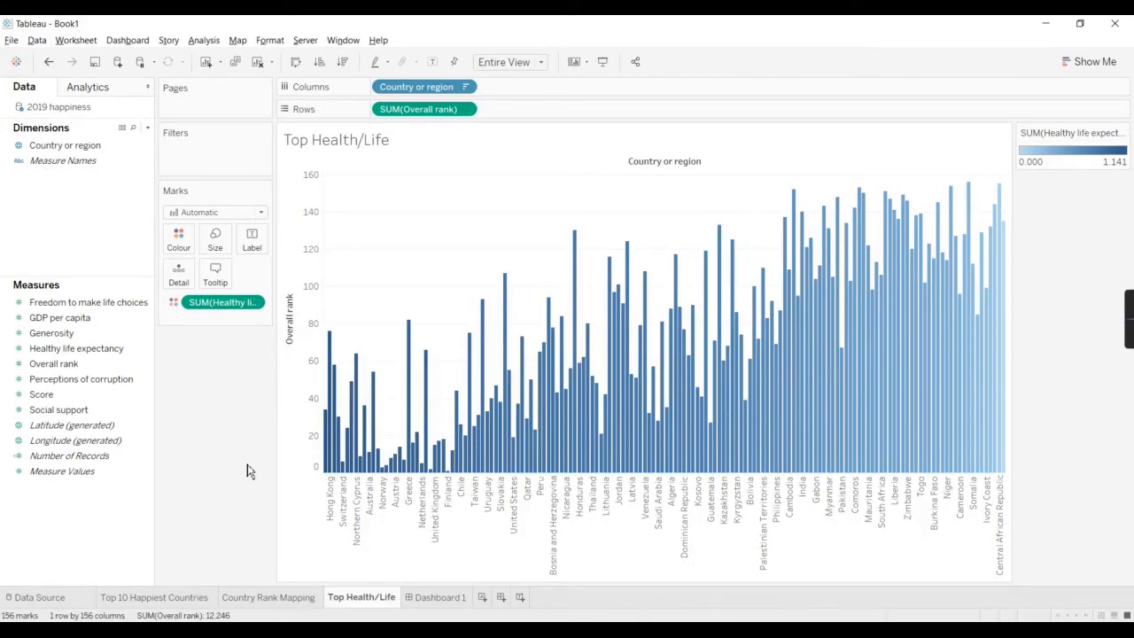
- Filter the Top Health/Life chart by summed Healthy life expectancy from 1.026, and raise the range's minimum to 1.036
mouse_move(331, 467)
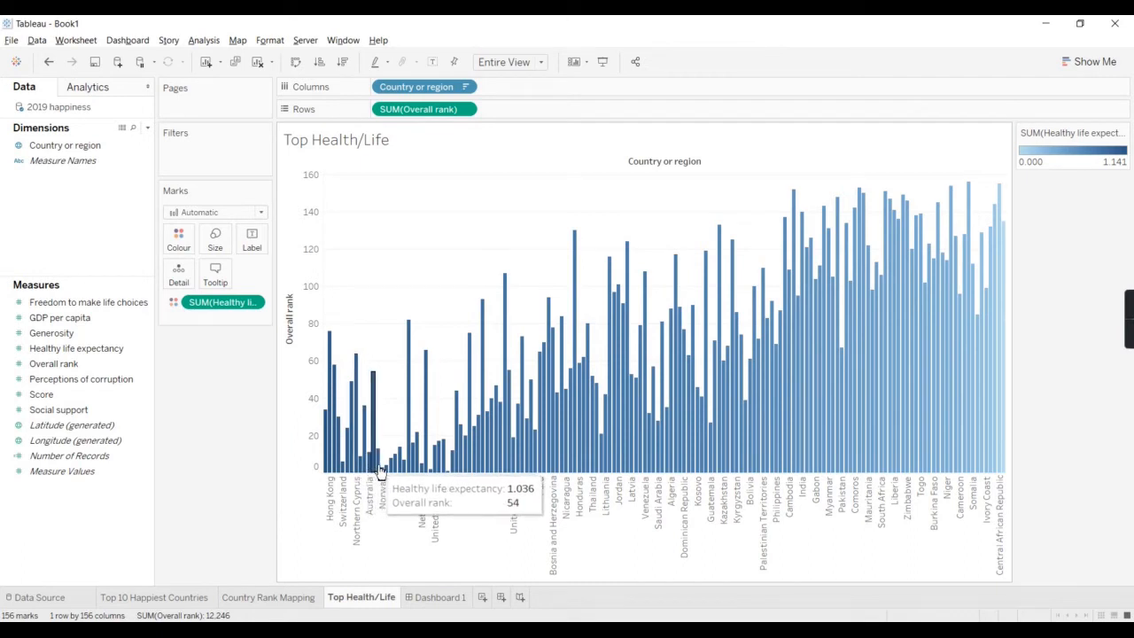
mouse_move(398, 474)
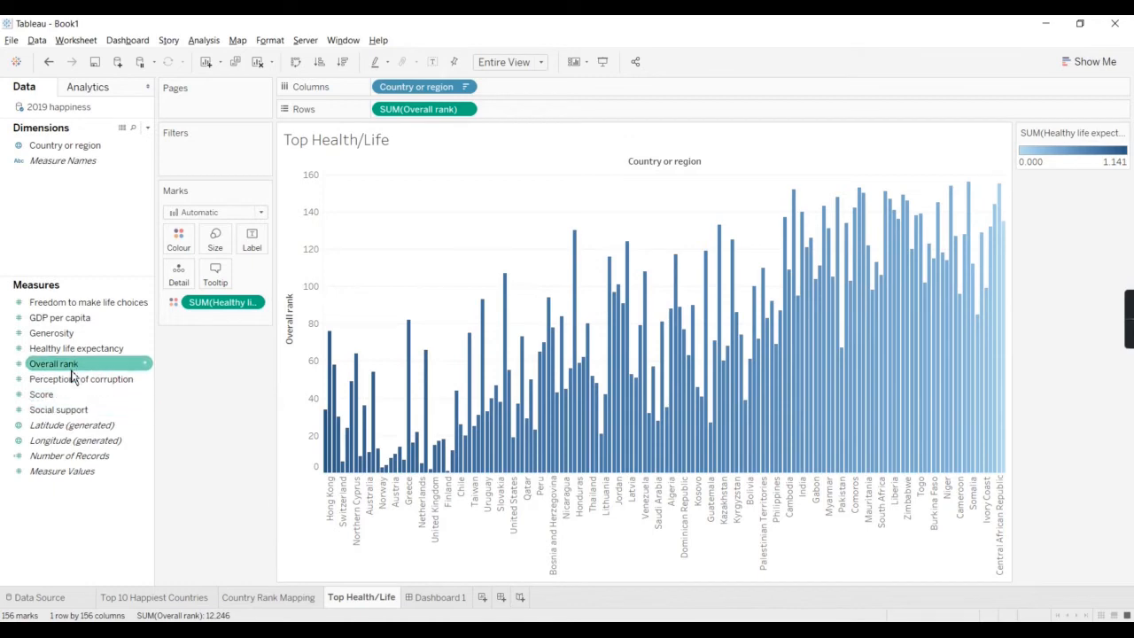
mouse_move(93, 348)
mouse_down()
mouse_move(213, 186)
mouse_move(221, 134)
mouse_up()
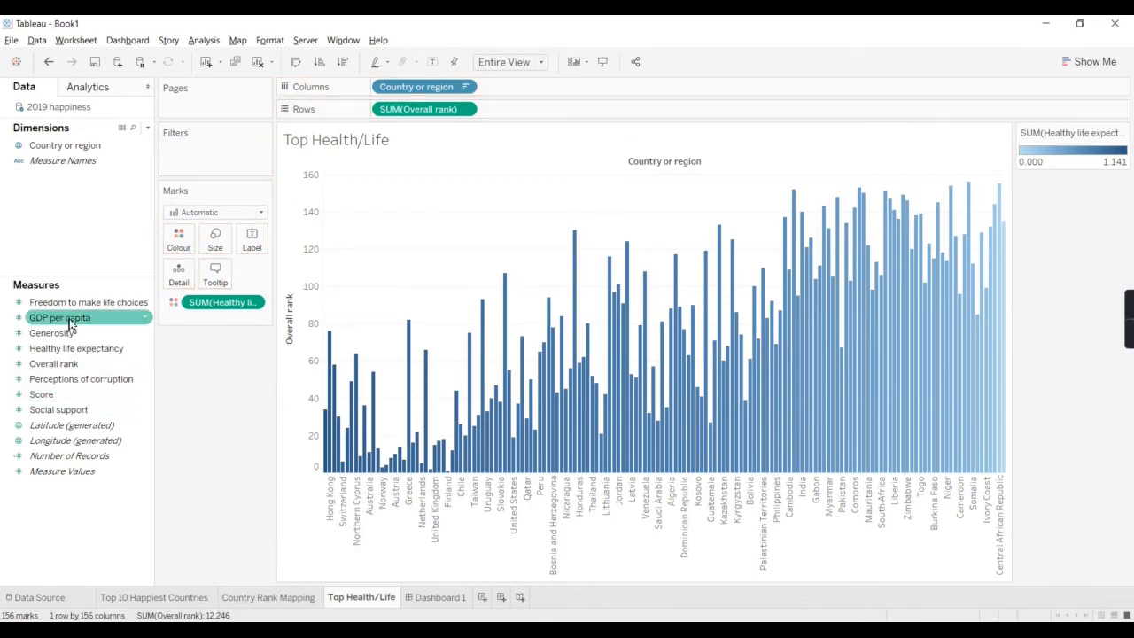
drag(93, 348, 203, 172)
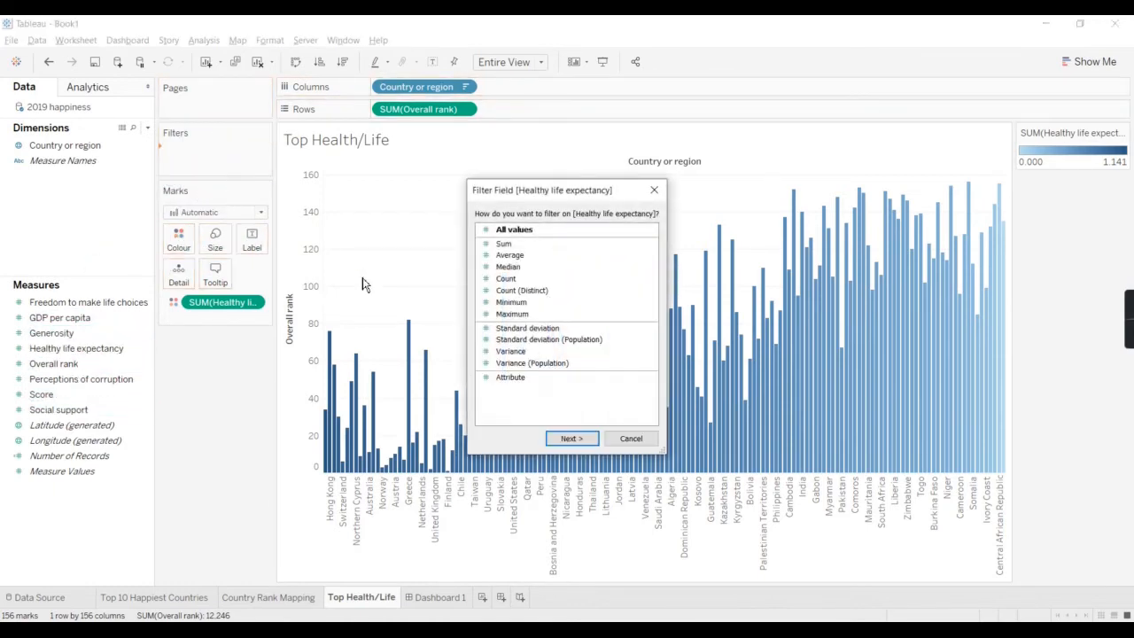
click(571, 439)
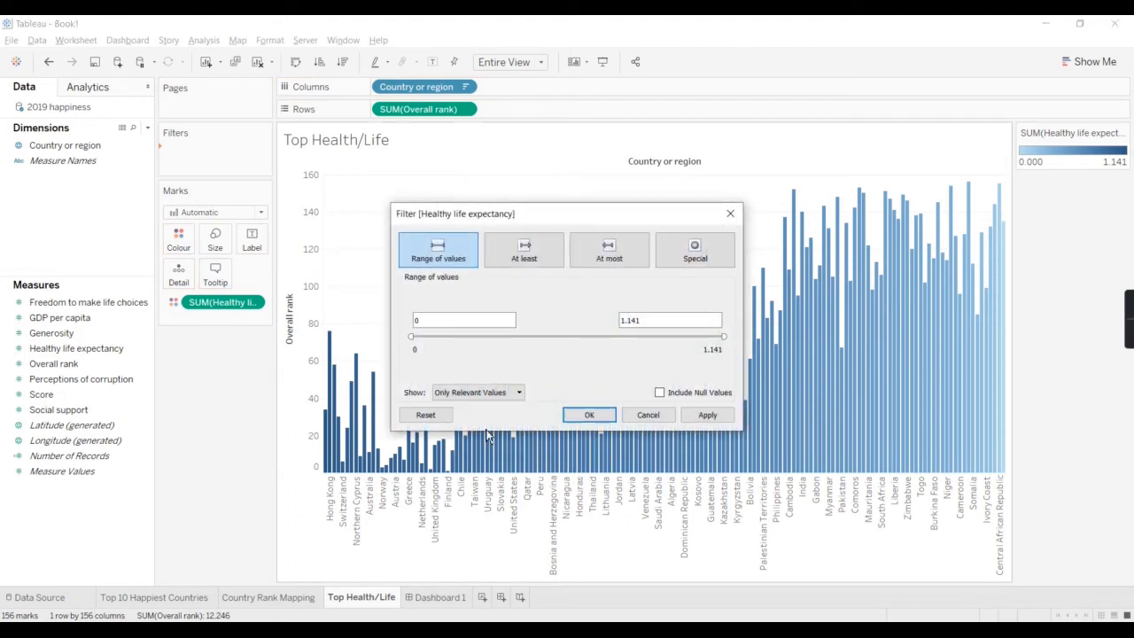
drag(448, 321, 380, 310)
text(1.026)
key(Return)
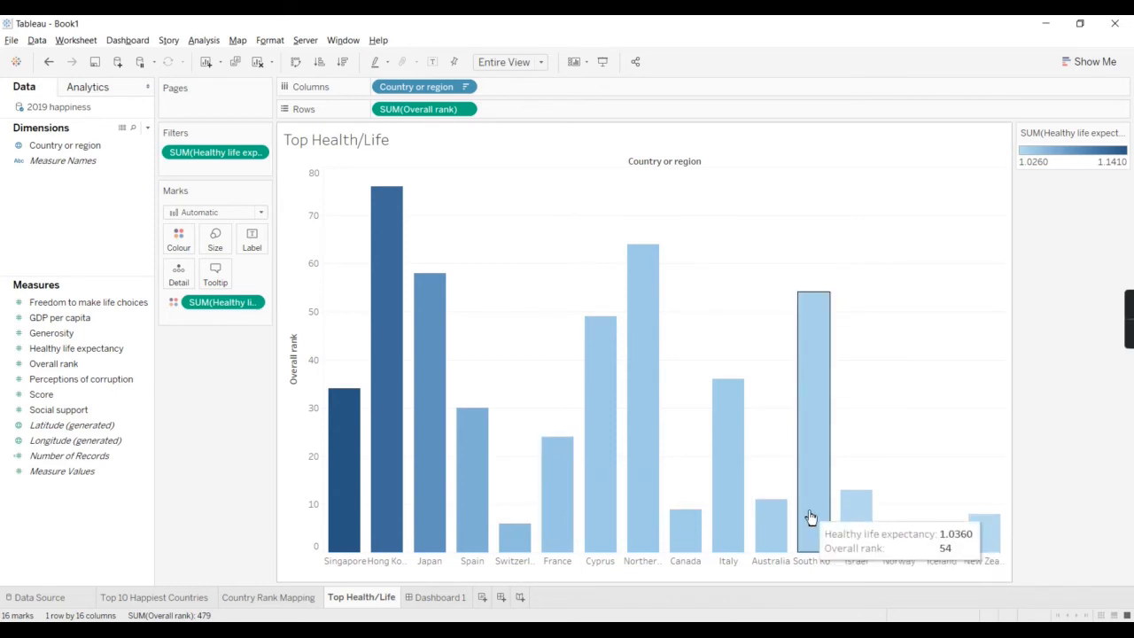
double_click(208, 153)
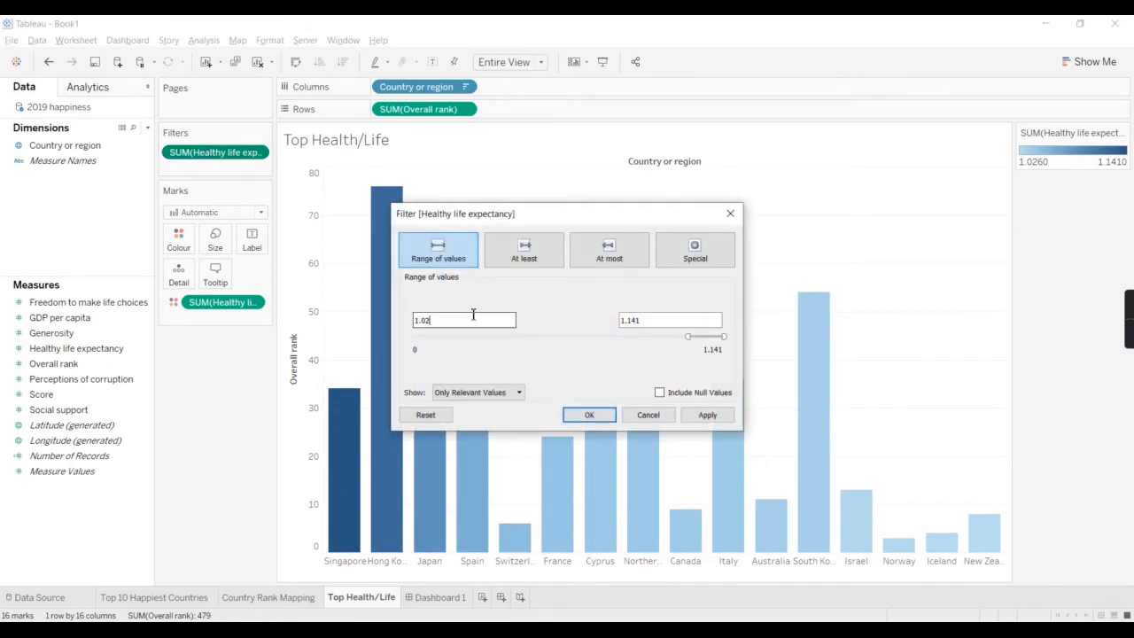
key(Return)
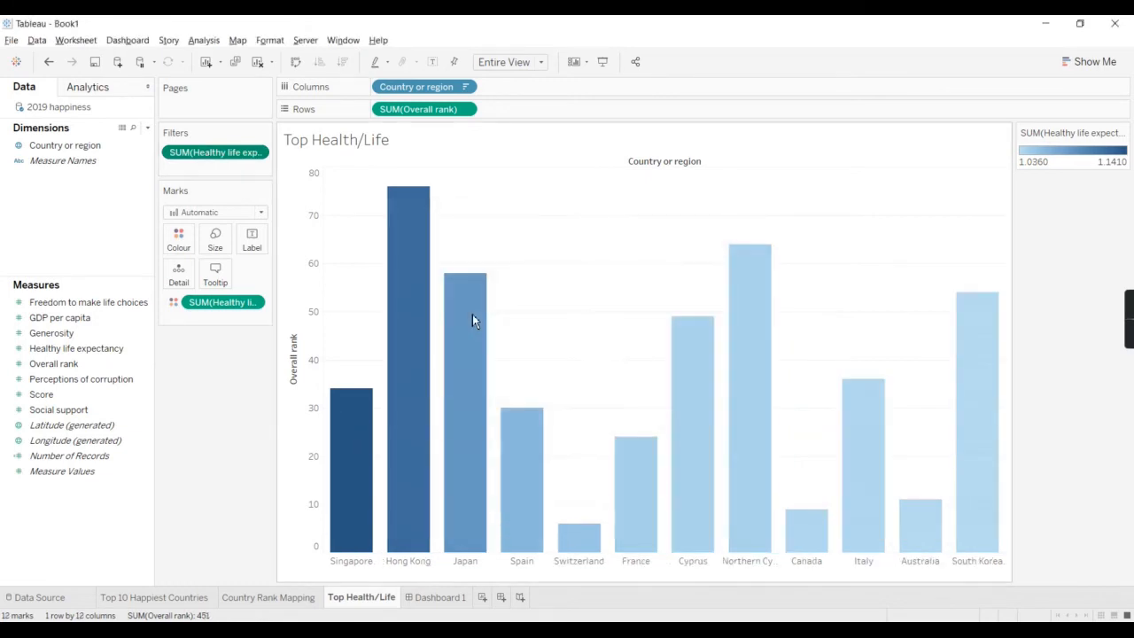
- Delete Dashboard 1 and review the Country Rank Mapping, Top 10 Happiest Countries and Top Health/Life worksheets
right_click(423, 597)
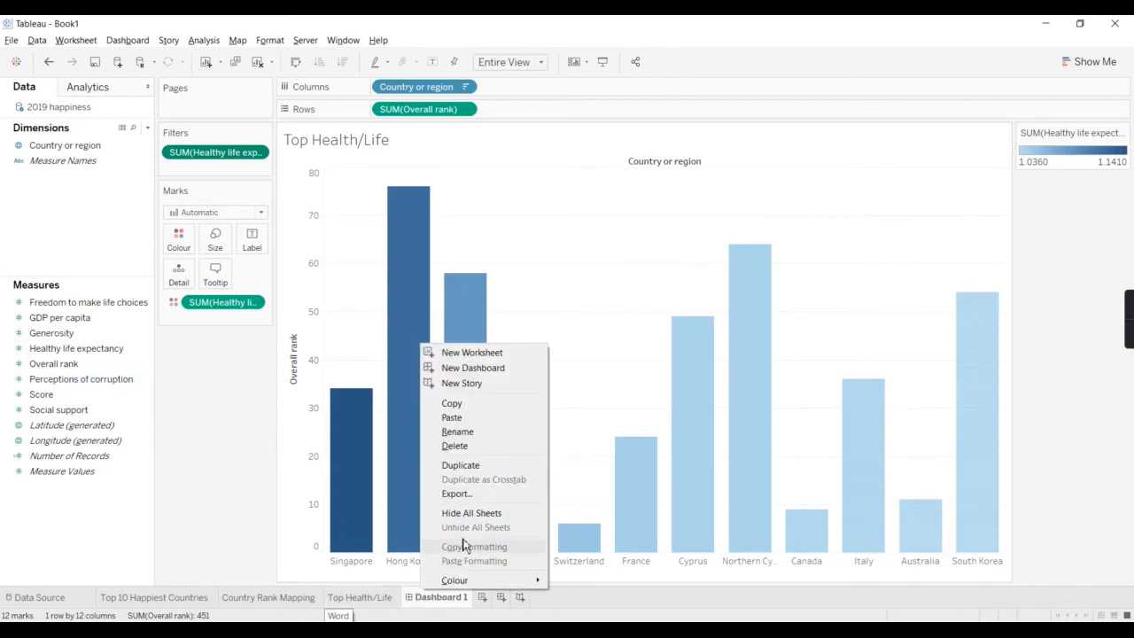
click(459, 446)
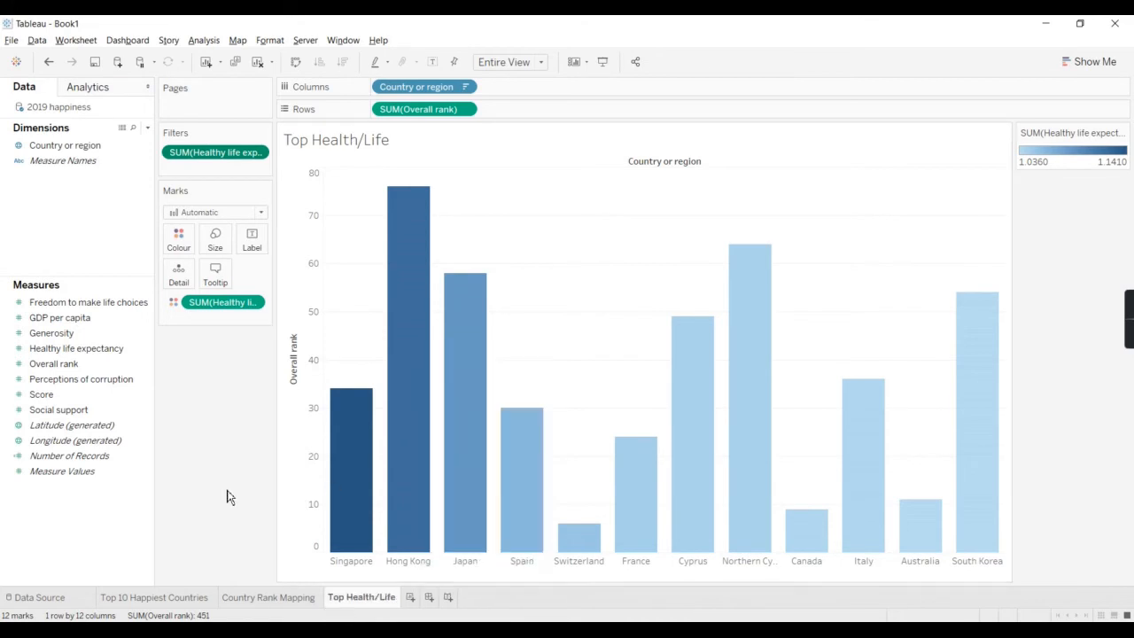
click(250, 601)
click(162, 599)
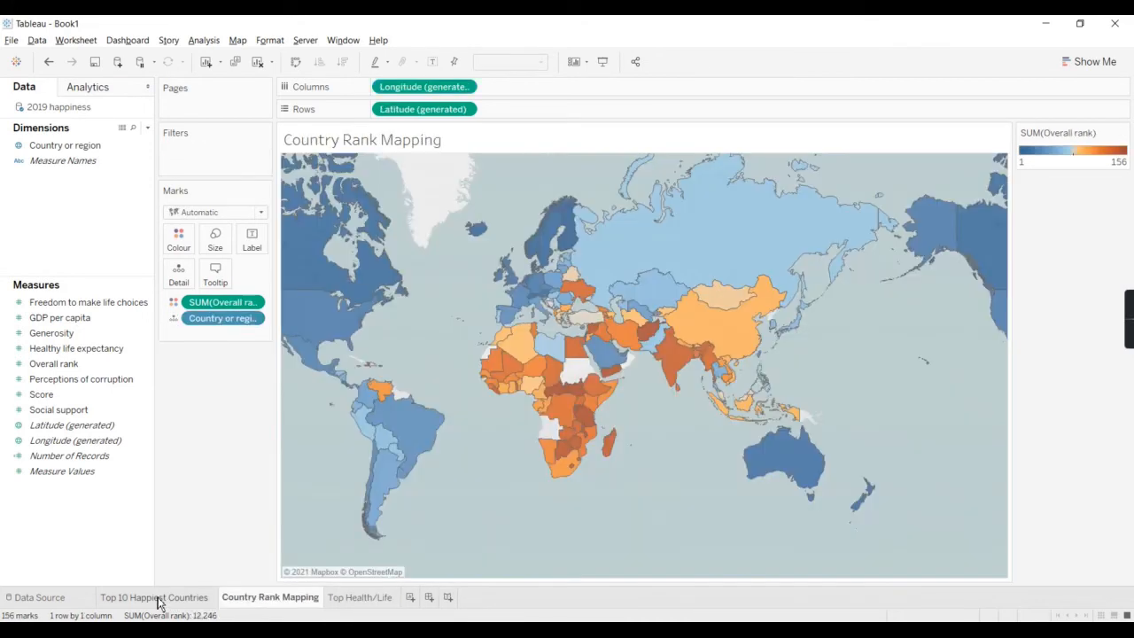
click(363, 601)
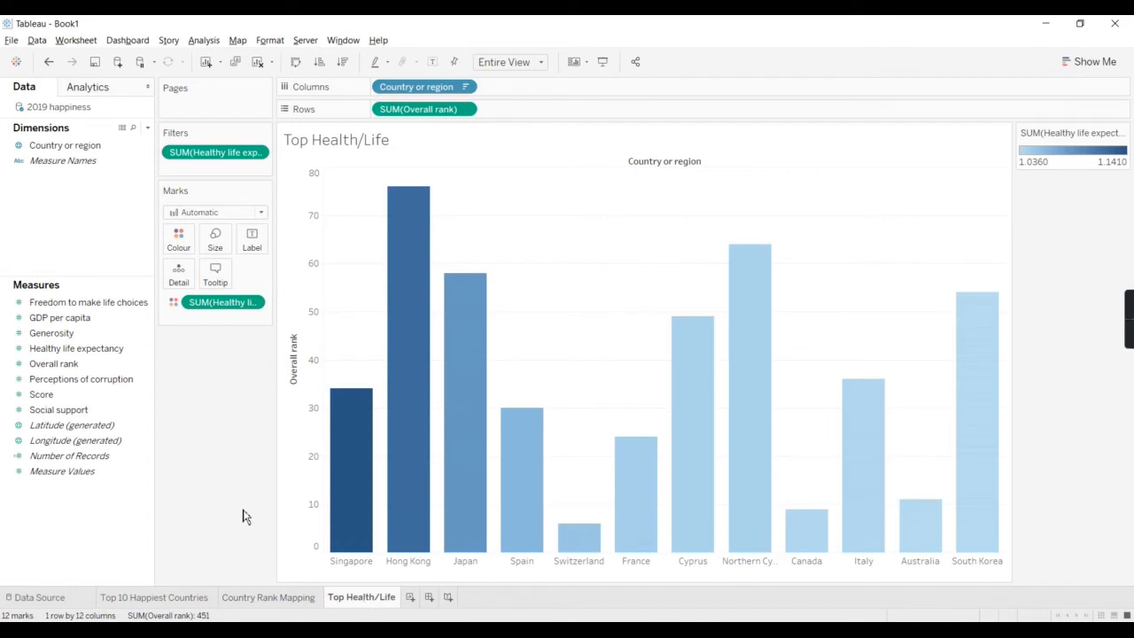
- Create a new dashboard and set its fixed size to Full Screen (1024 x 768)
click(432, 602)
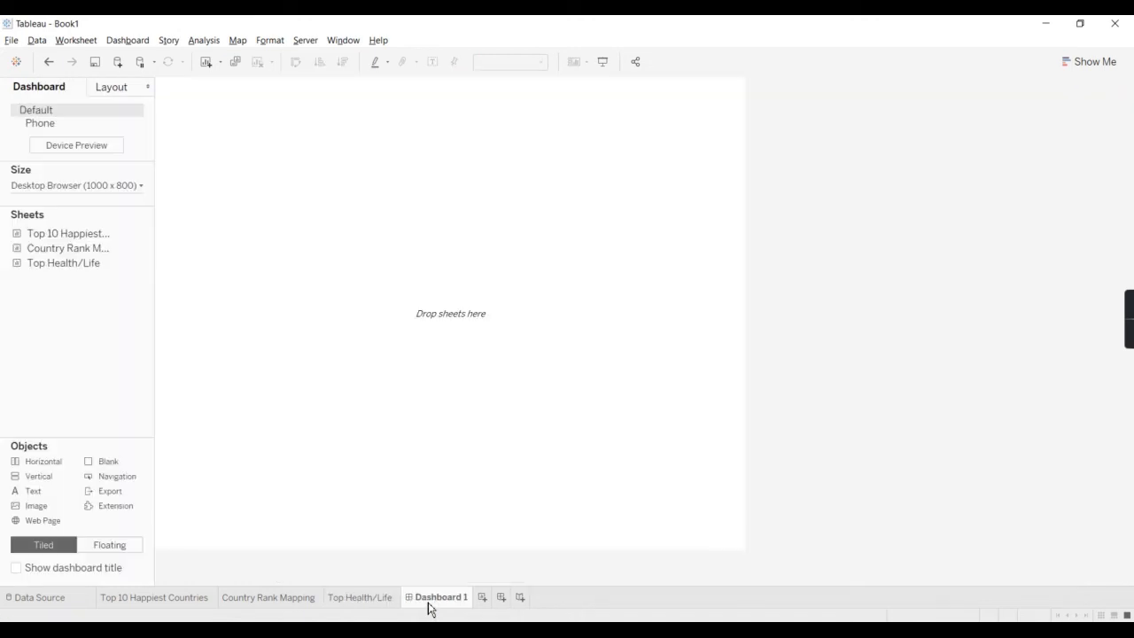
click(74, 186)
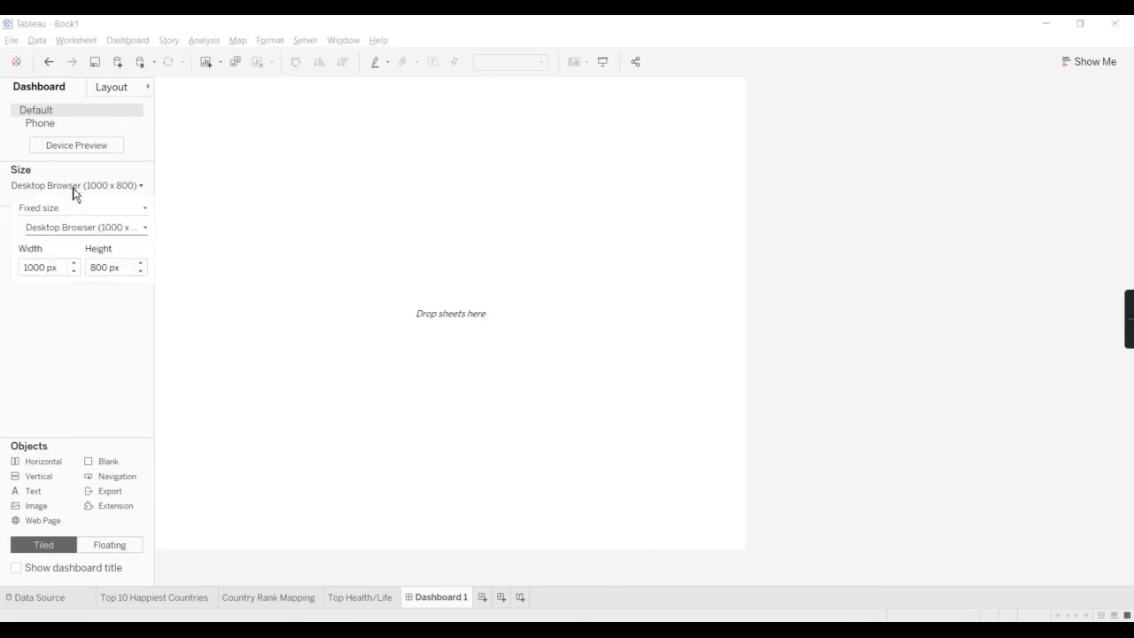
click(73, 230)
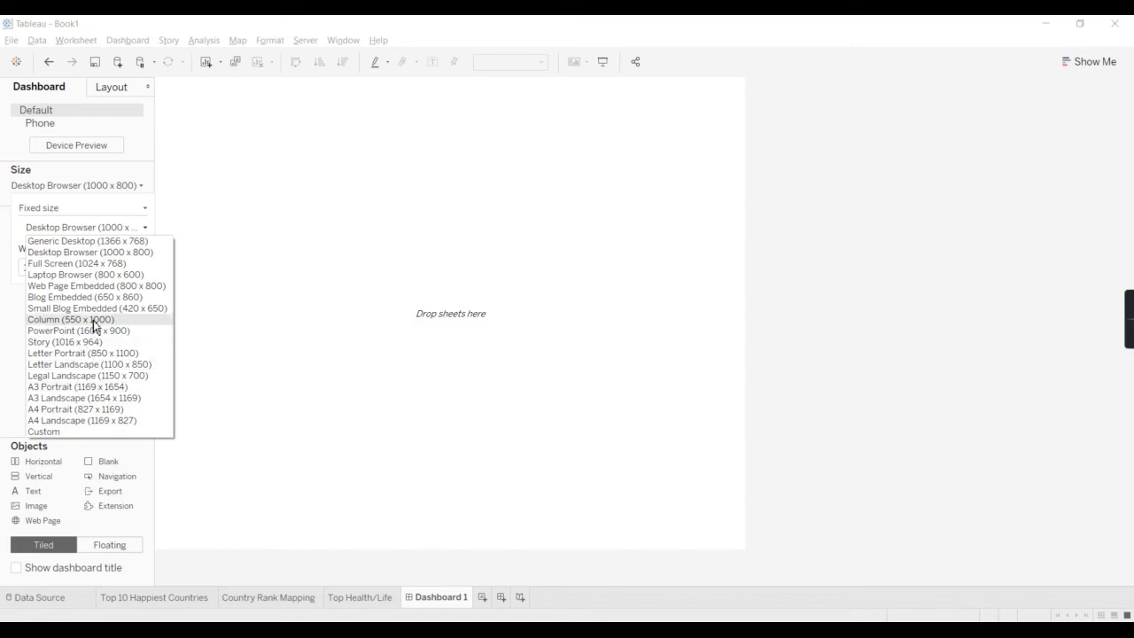
click(79, 253)
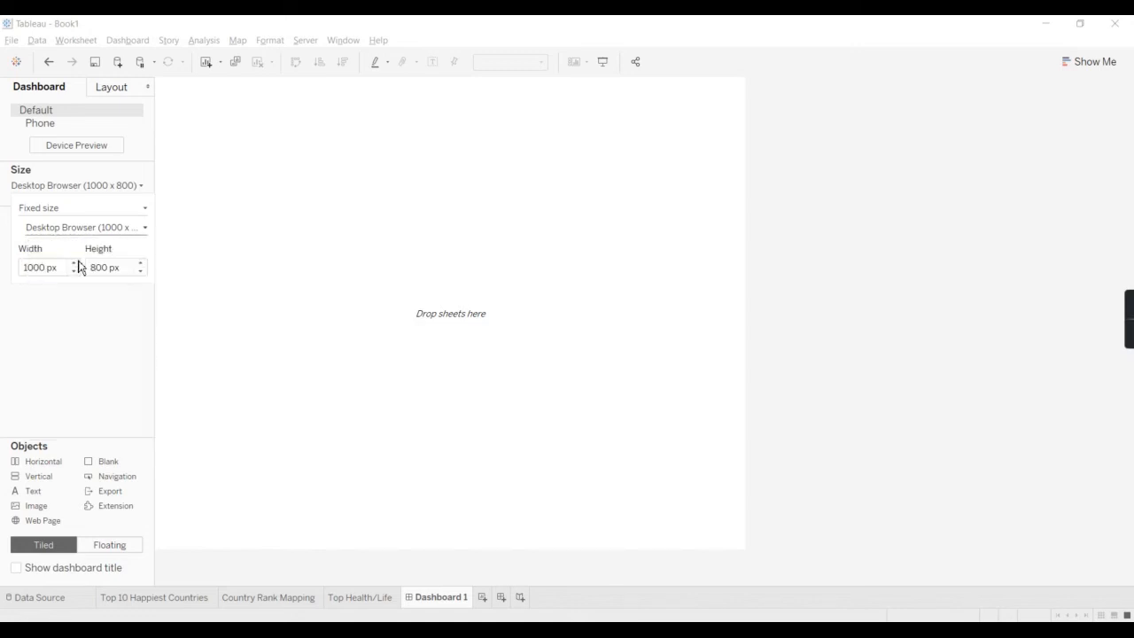
click(794, 341)
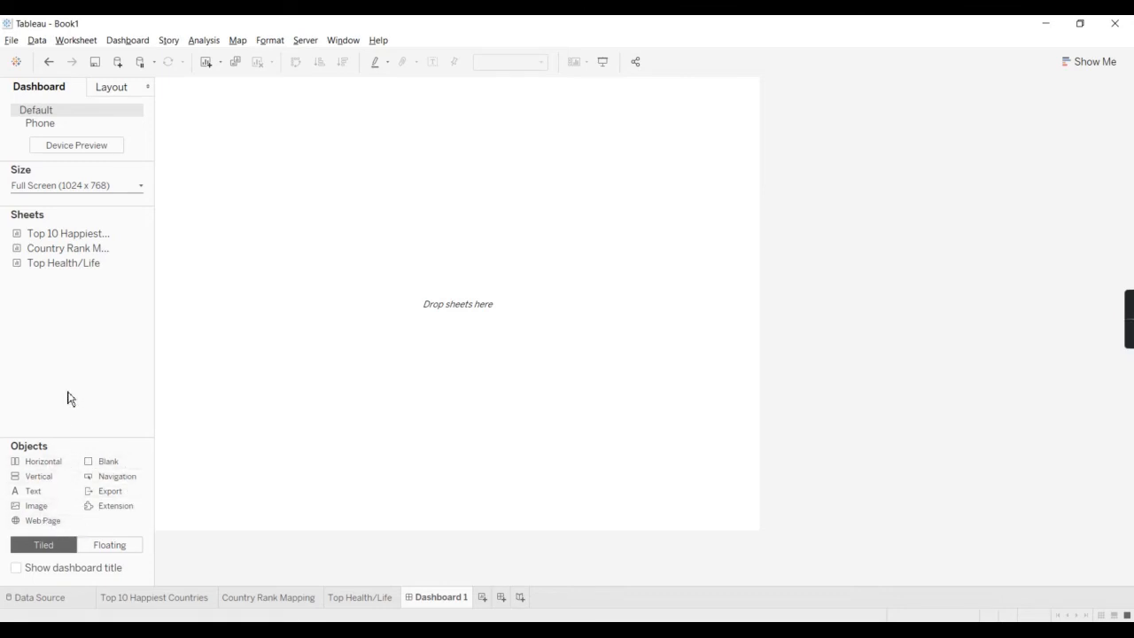
- Place the Top 10 Happiest Countries sheet on the dashboard and the Country Rank Mapping sheet below it
drag(69, 233, 319, 214)
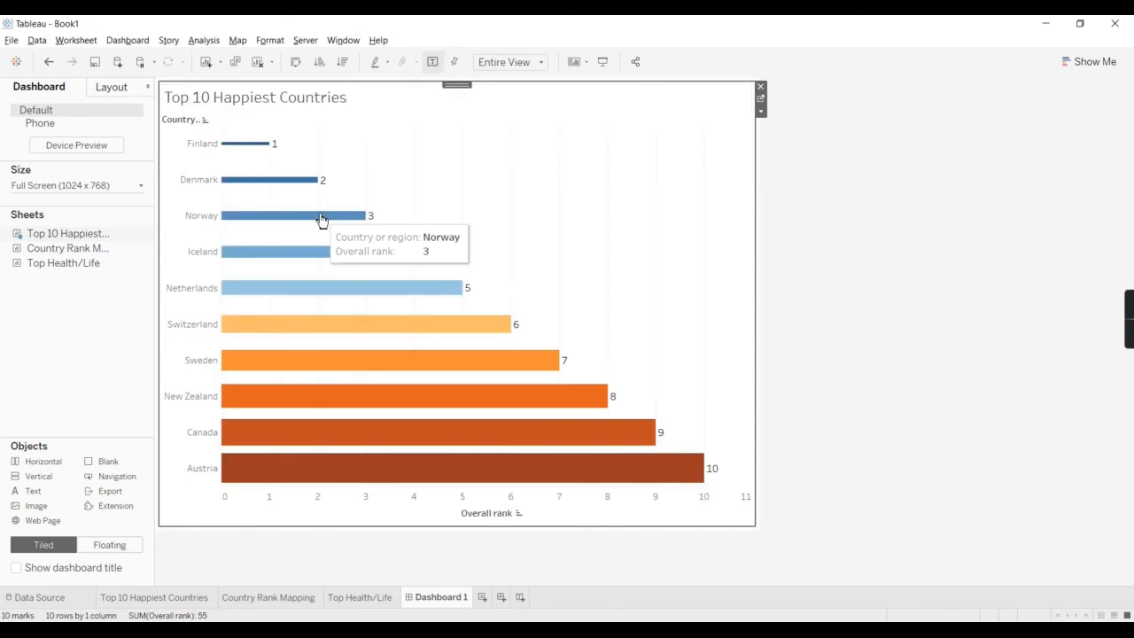
mouse_move(74, 250)
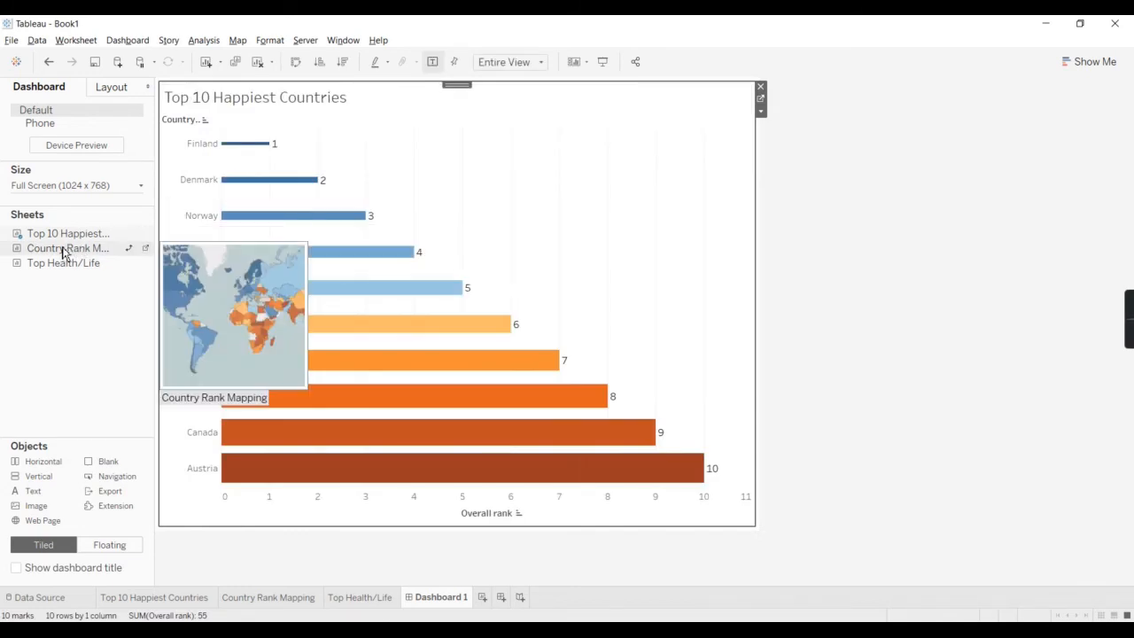
drag(64, 253, 470, 403)
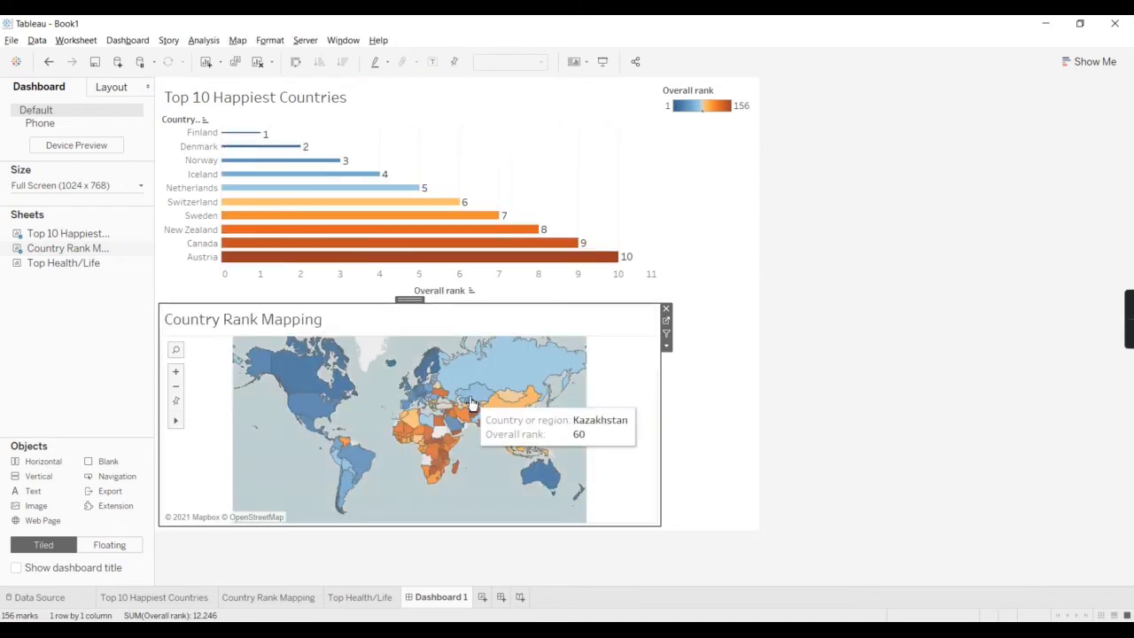
click(252, 599)
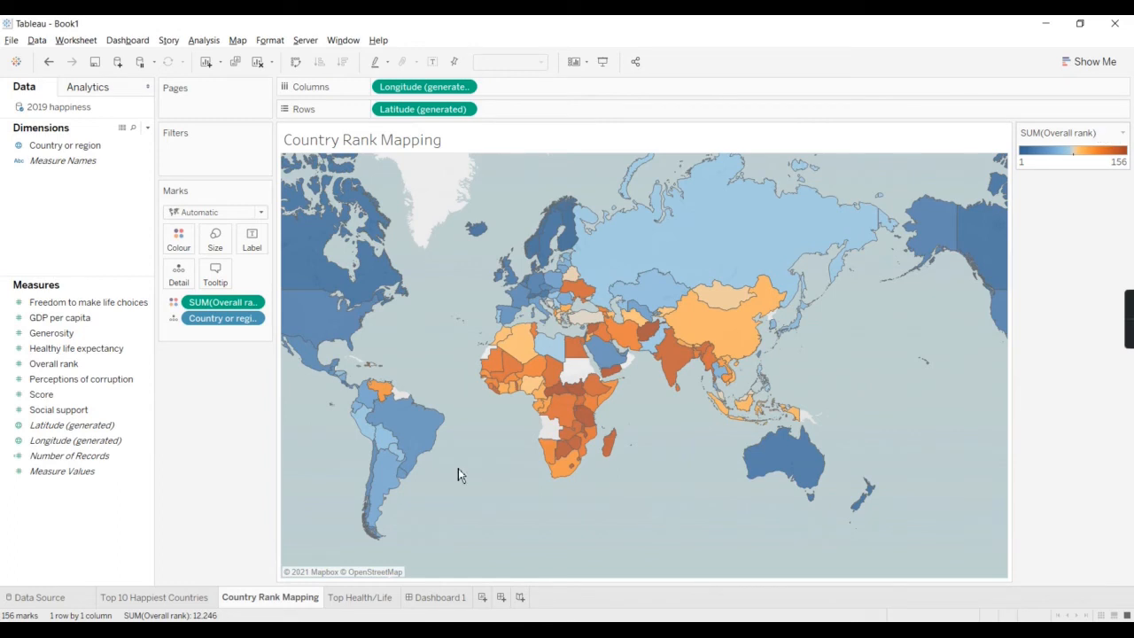
click(440, 600)
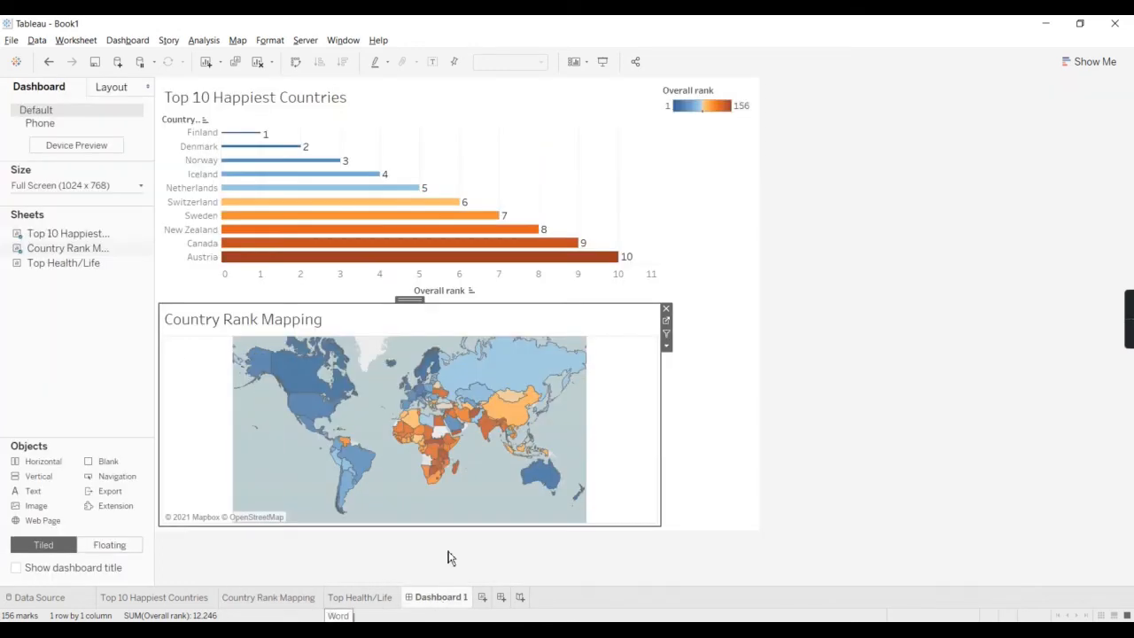
- Remove the map's Overall rank colour legend from the dashboard
click(750, 103)
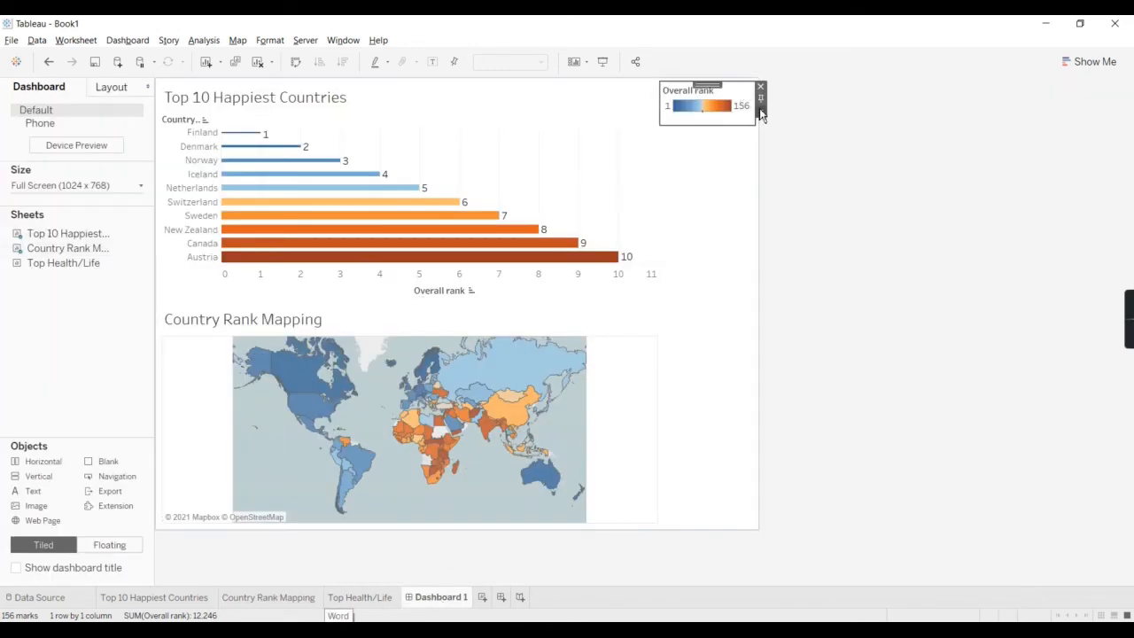
click(761, 112)
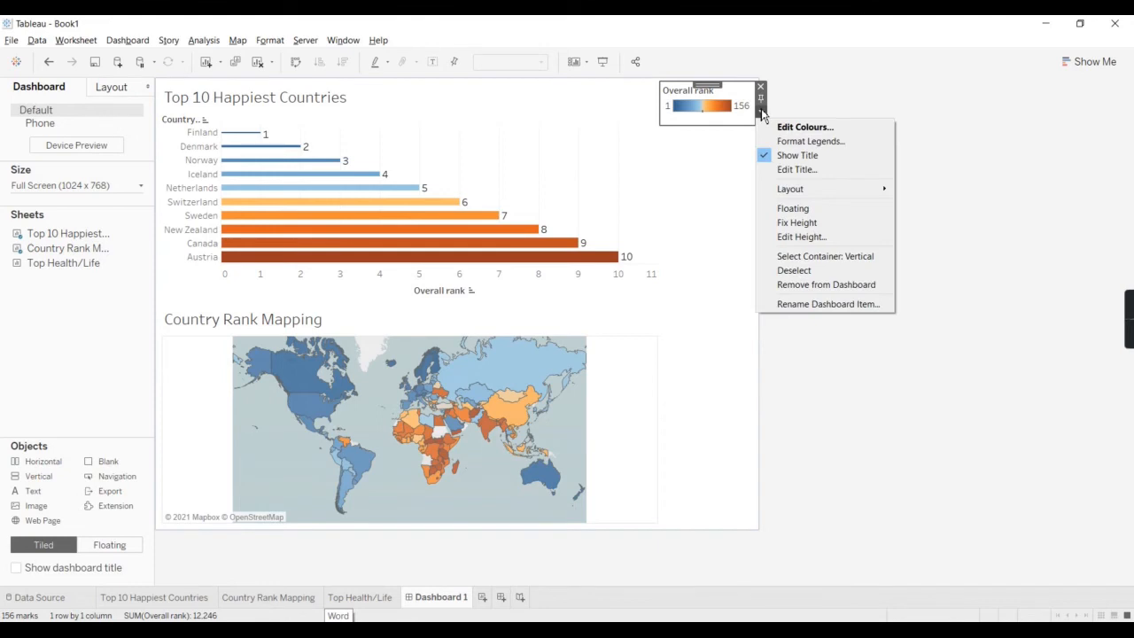
click(835, 297)
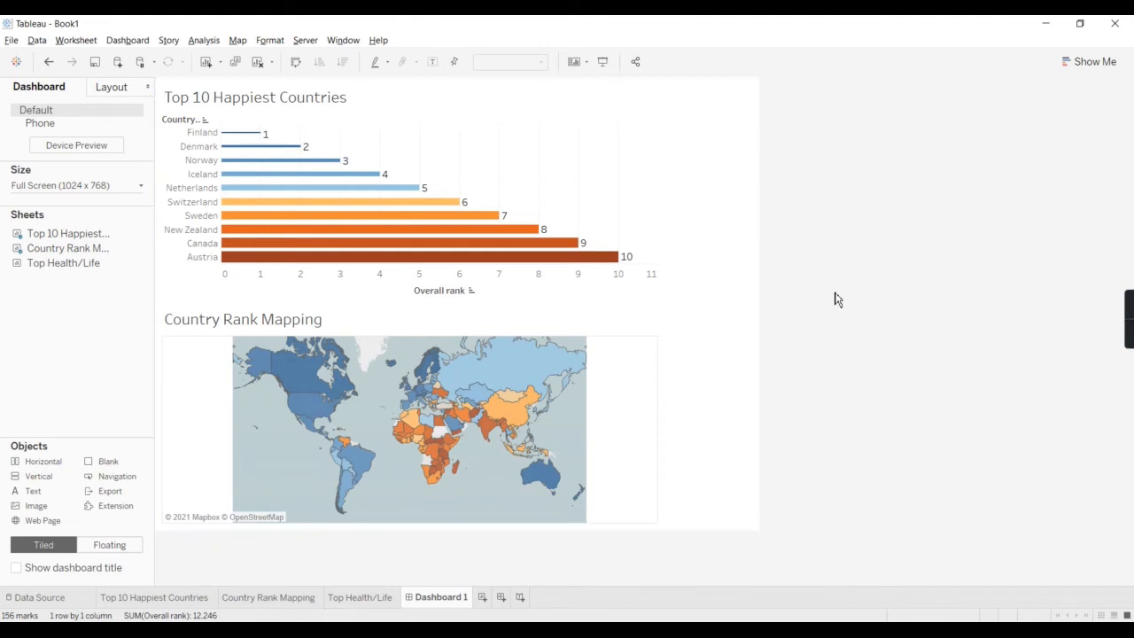
- Place the Top Health/Life sheet beside the Top 10 chart above the map and remove its Healthy life expectancy legend
mouse_move(87, 272)
mouse_move(87, 275)
mouse_down()
mouse_move(488, 316)
mouse_move(653, 217)
mouse_up()
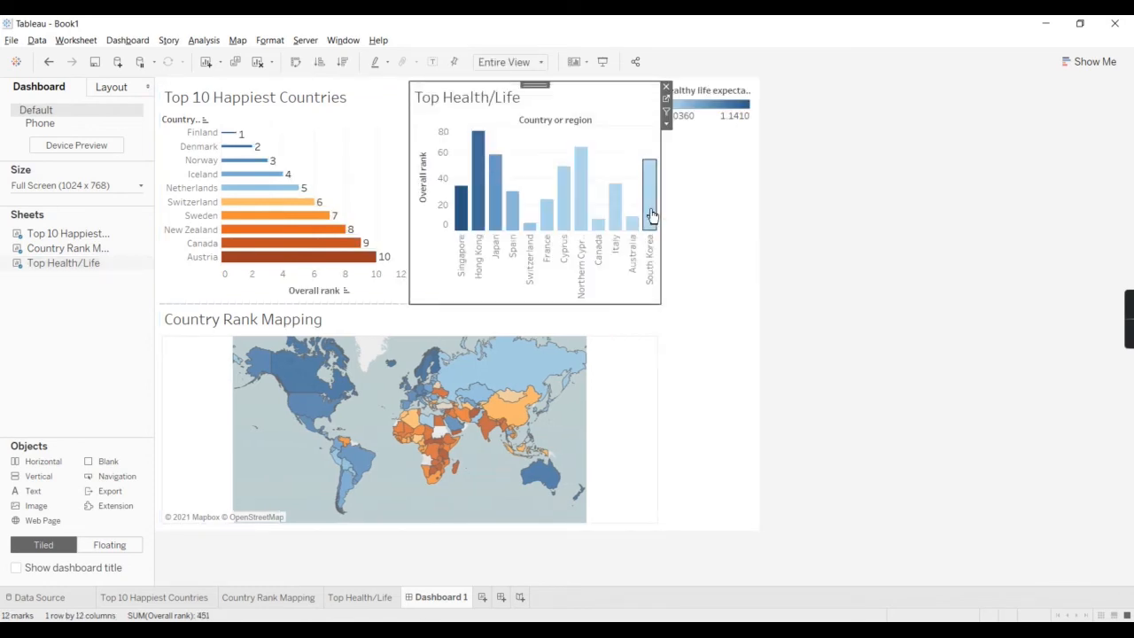
click(719, 125)
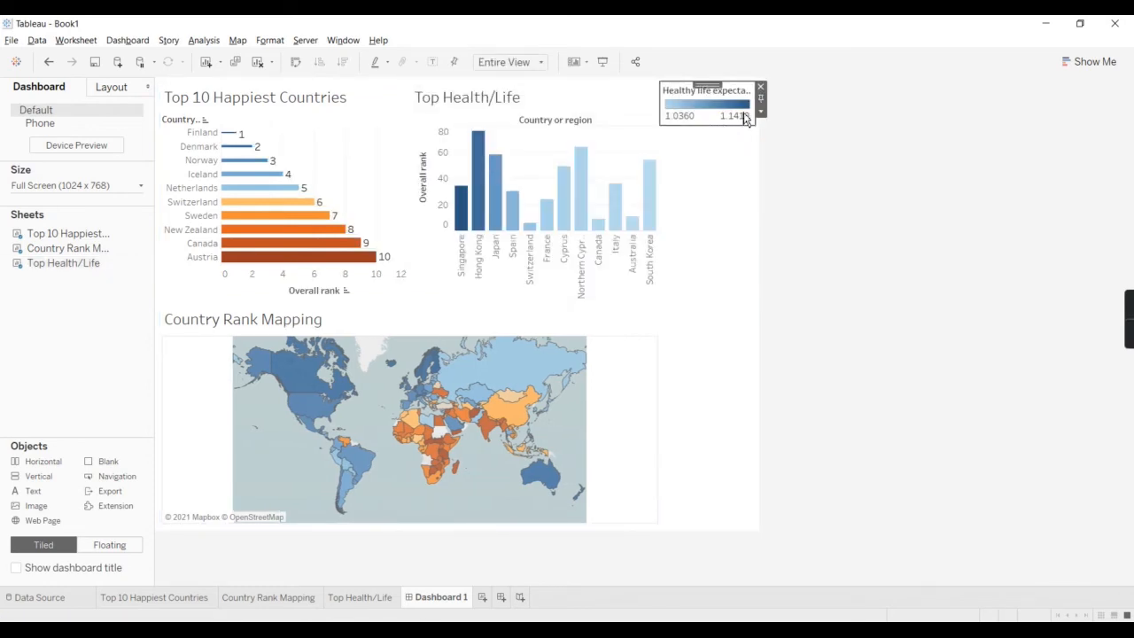
click(762, 114)
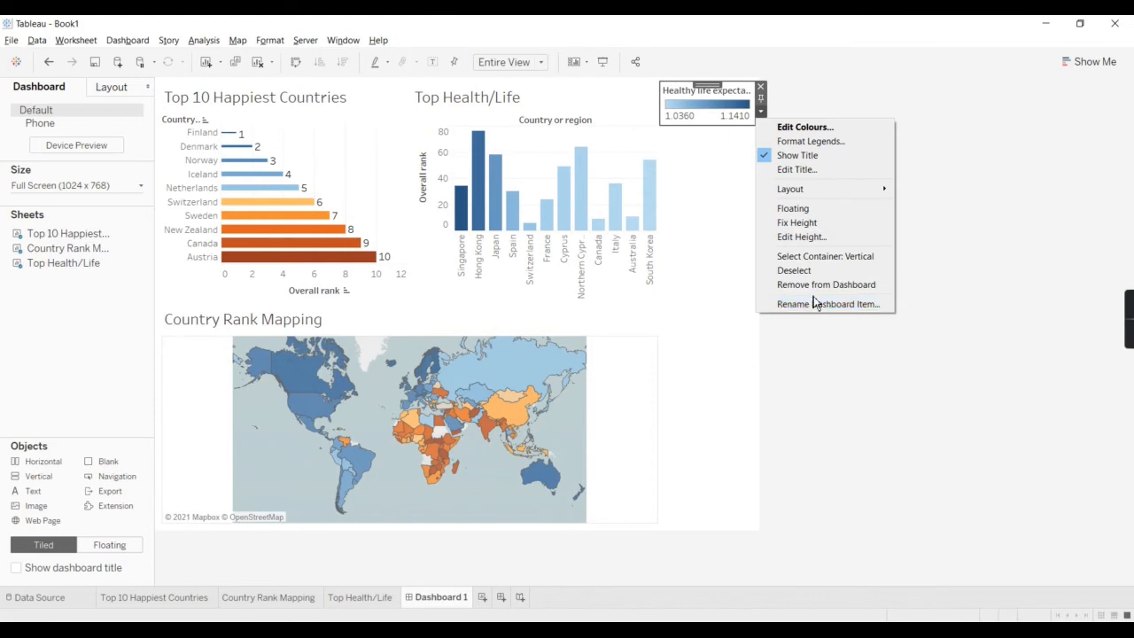
click(815, 304)
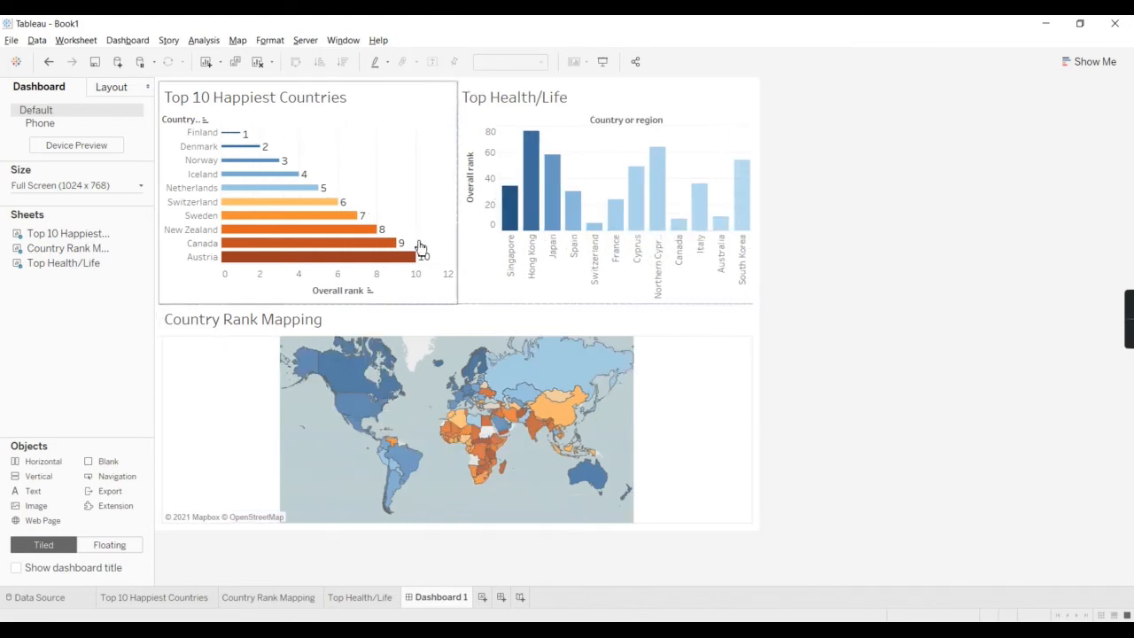
- Swap the rows and columns of the Top Health/Life chart to make its bars horizontal
click(655, 118)
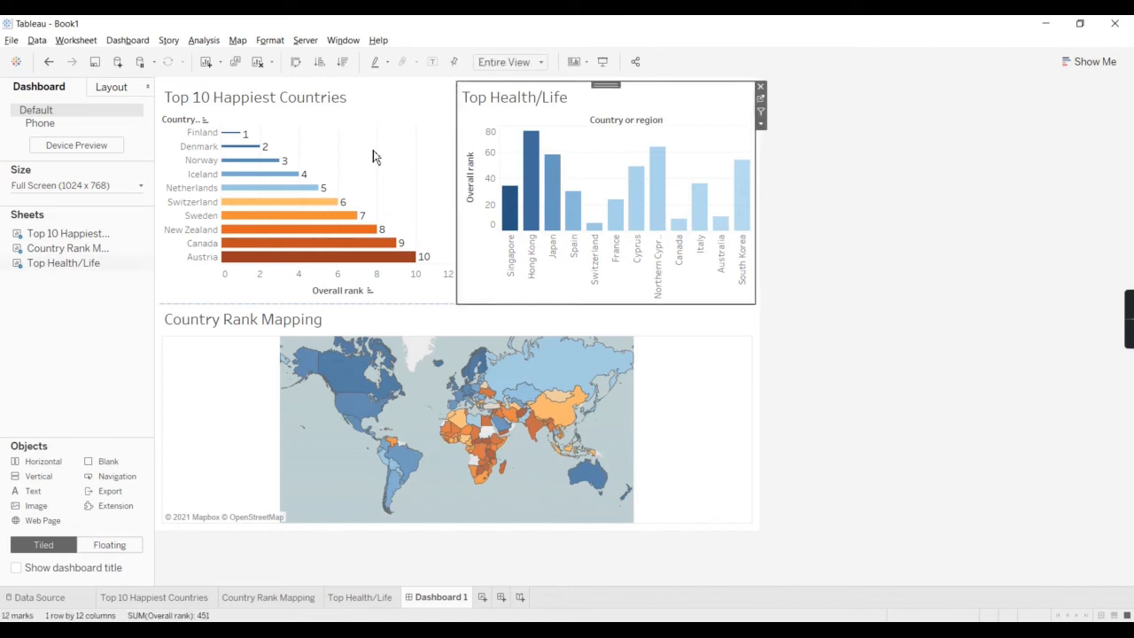
click(296, 68)
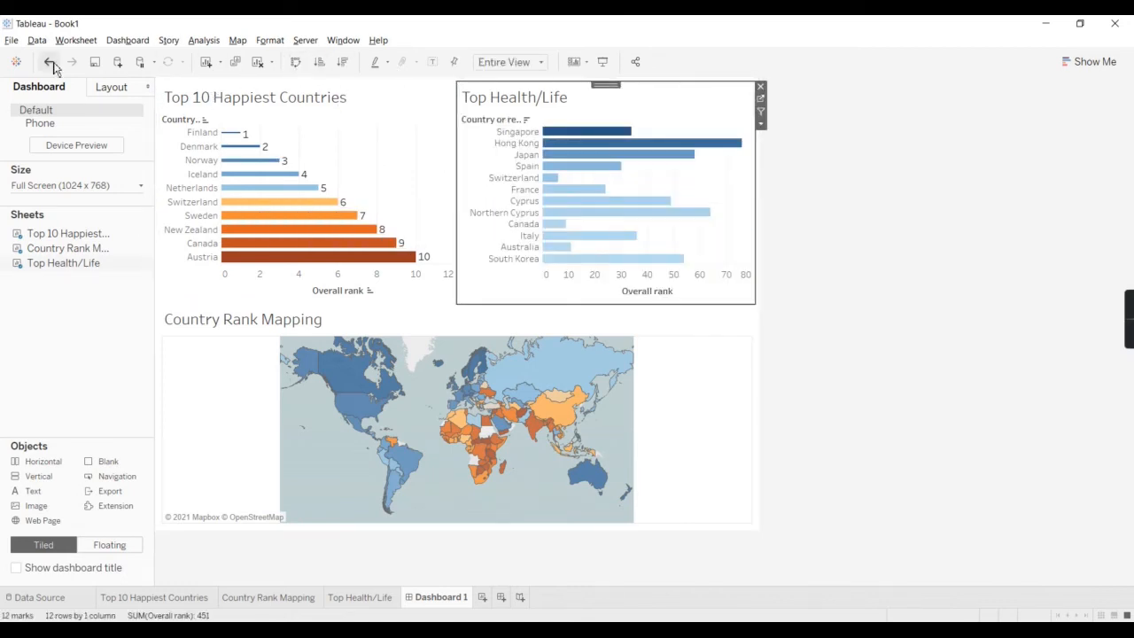
- Go from the dashboard to the Top Health/Life worksheet and hide its field labels for rows
click(761, 124)
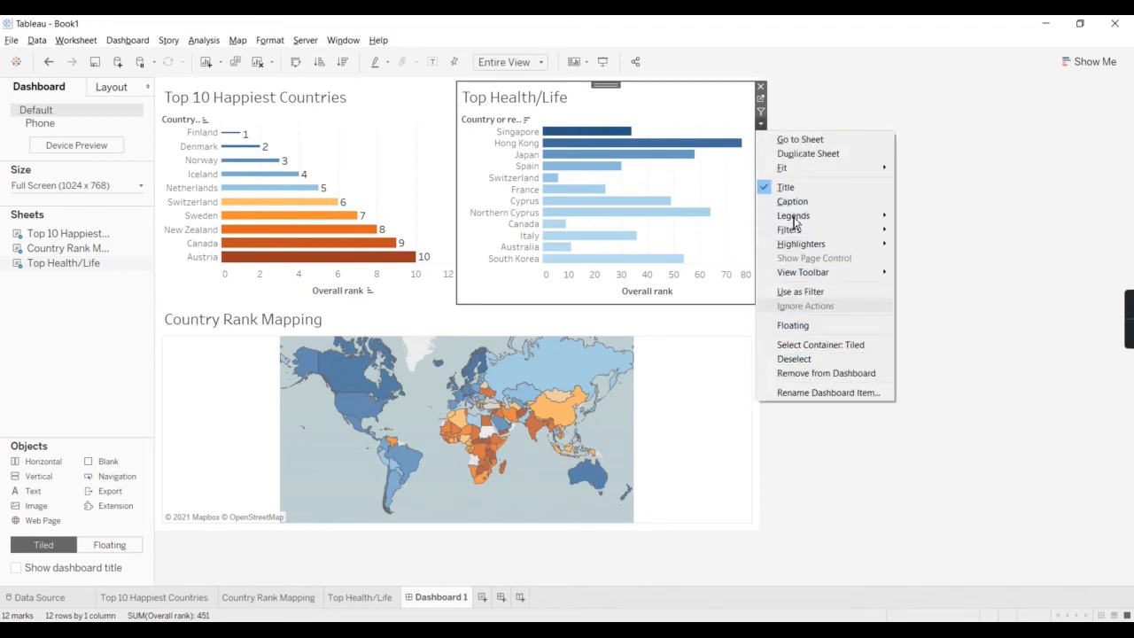
click(1008, 182)
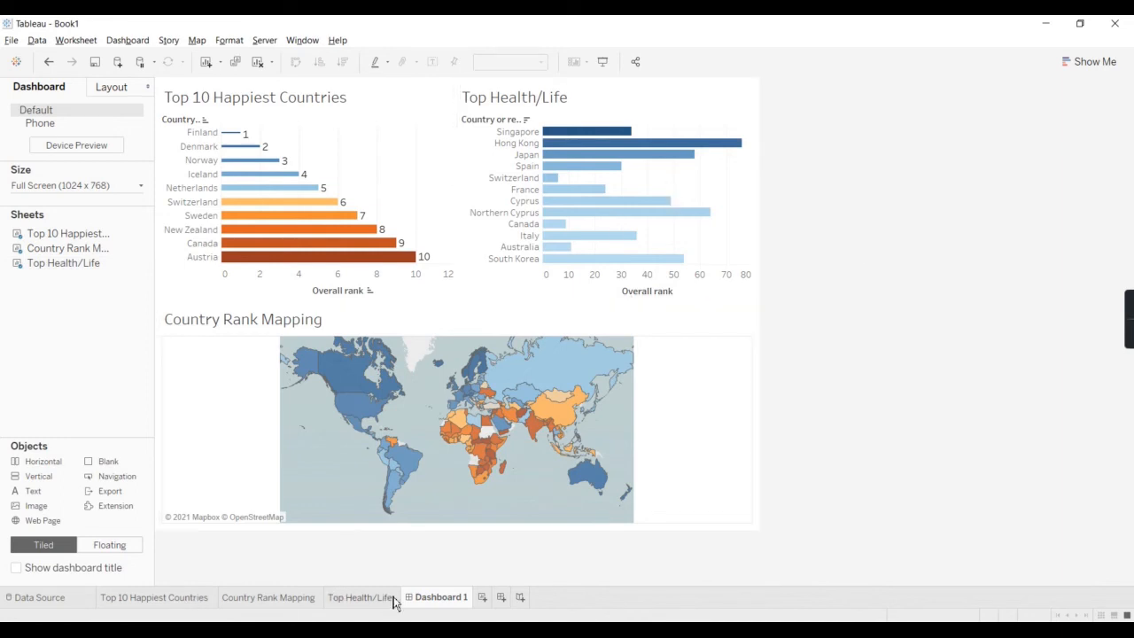
click(736, 108)
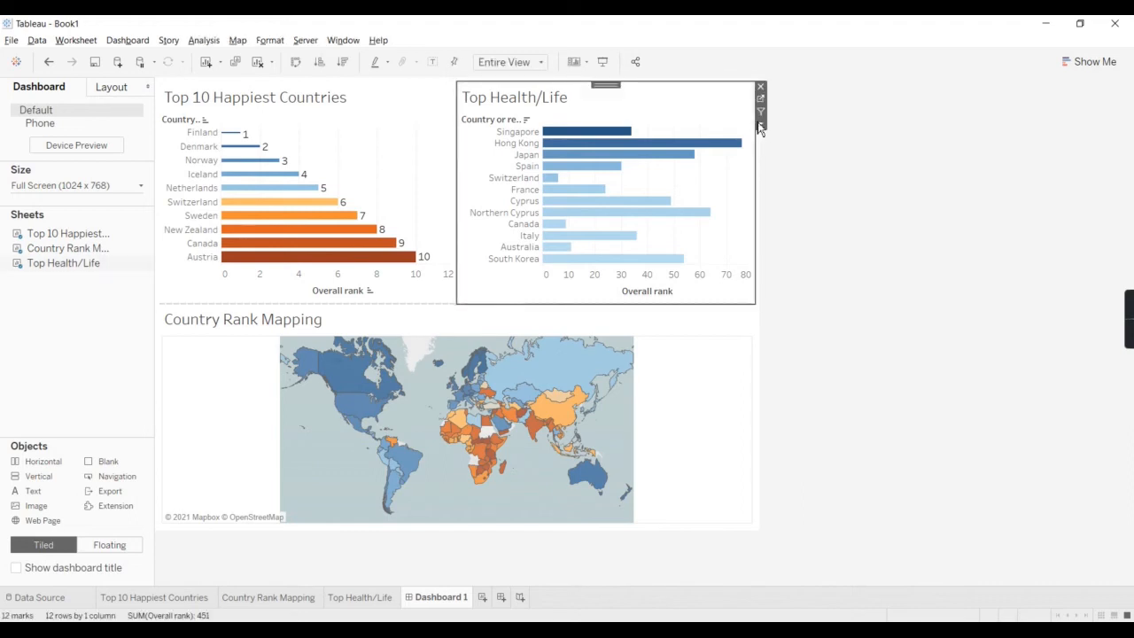
click(760, 125)
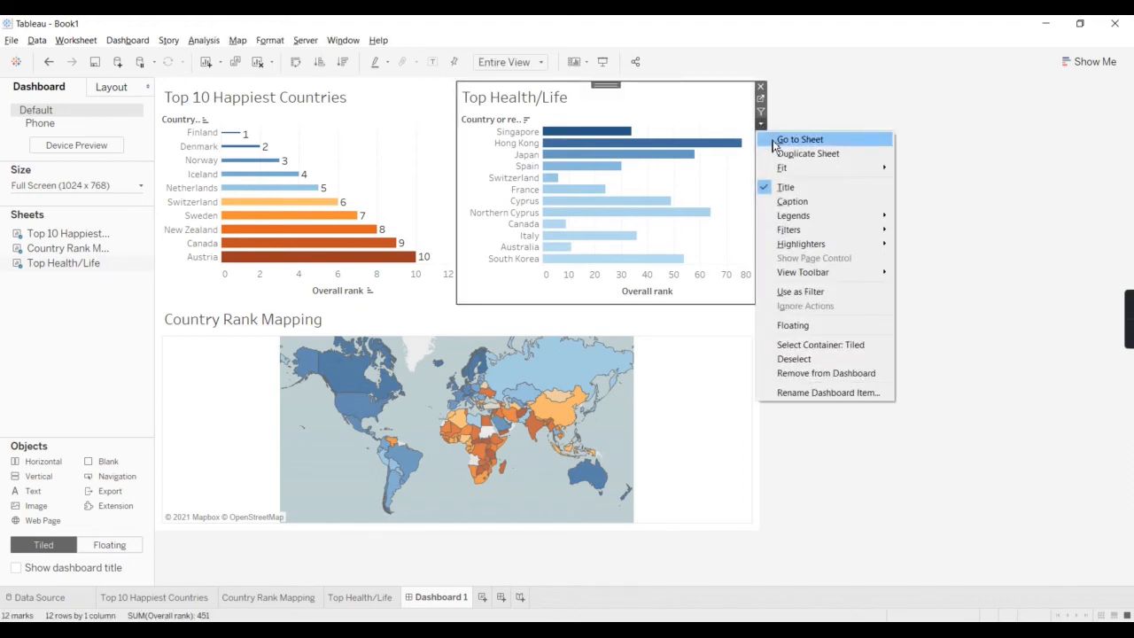
click(775, 142)
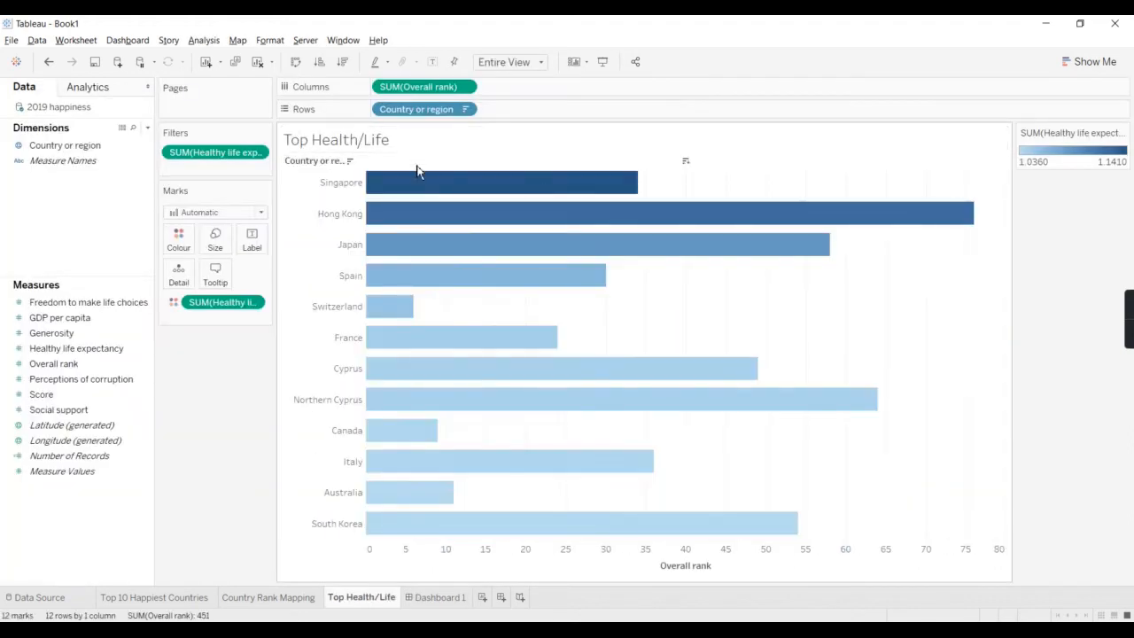
right_click(418, 166)
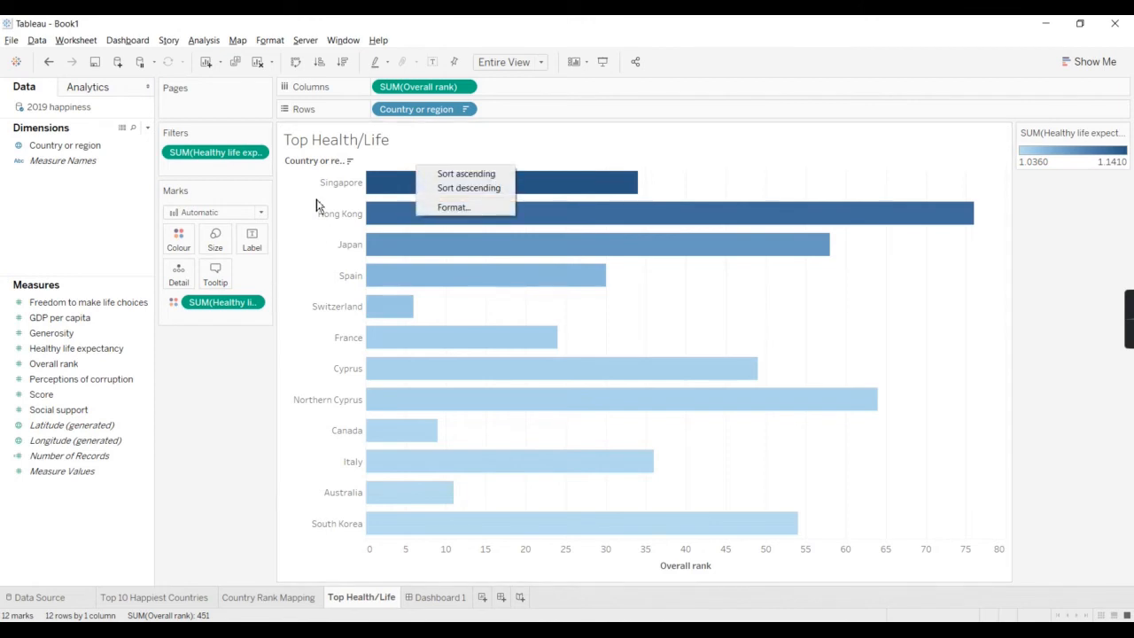
right_click(312, 165)
right_click(312, 167)
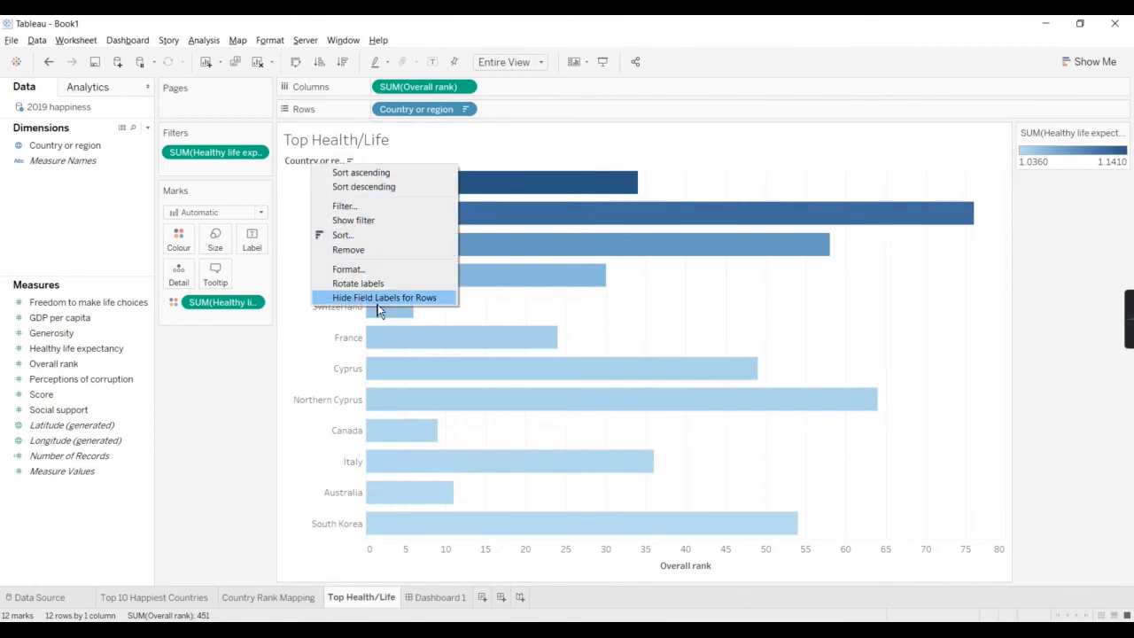
click(353, 302)
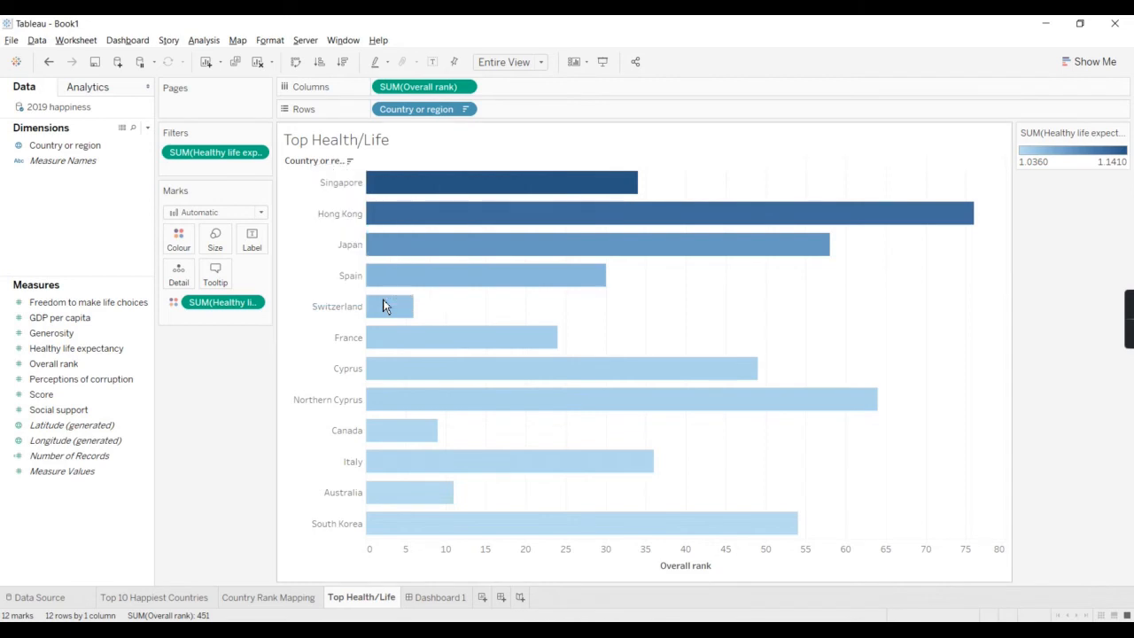
- Hide the field labels for rows on the Top 10 Happiest Countries worksheet and return to Dashboard 1
click(159, 599)
right_click(324, 164)
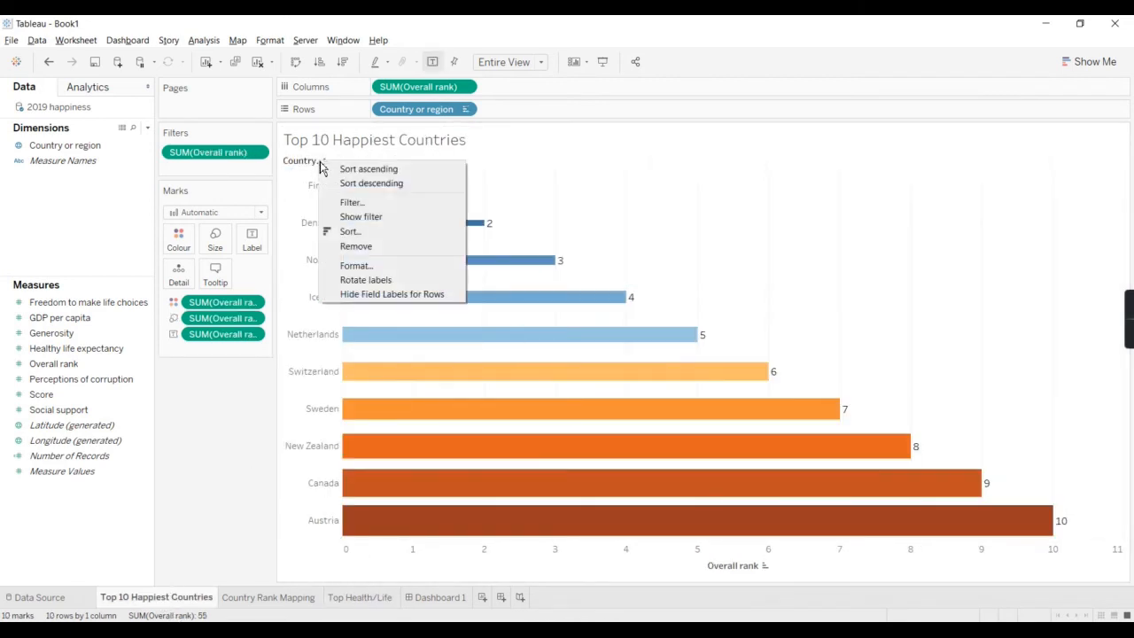
click(374, 293)
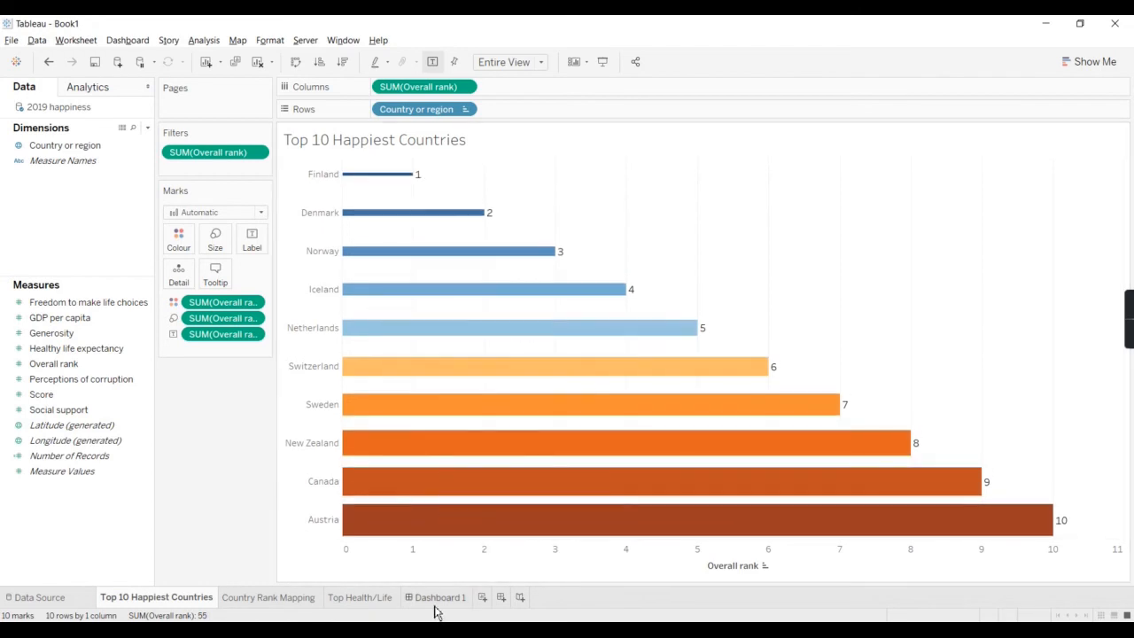
click(435, 602)
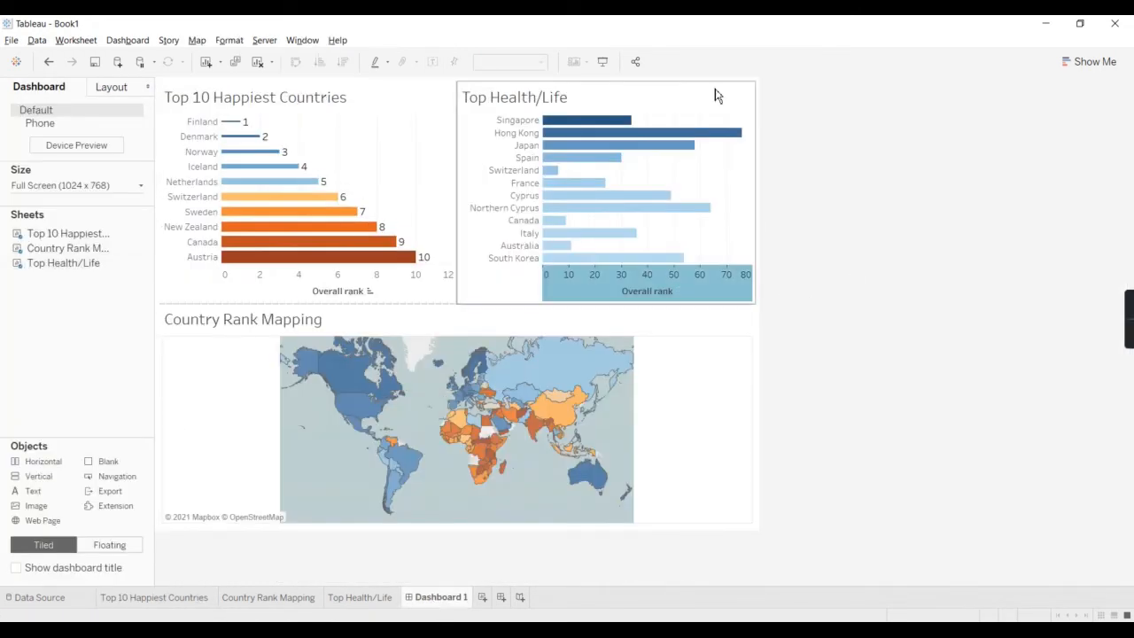
click(810, 347)
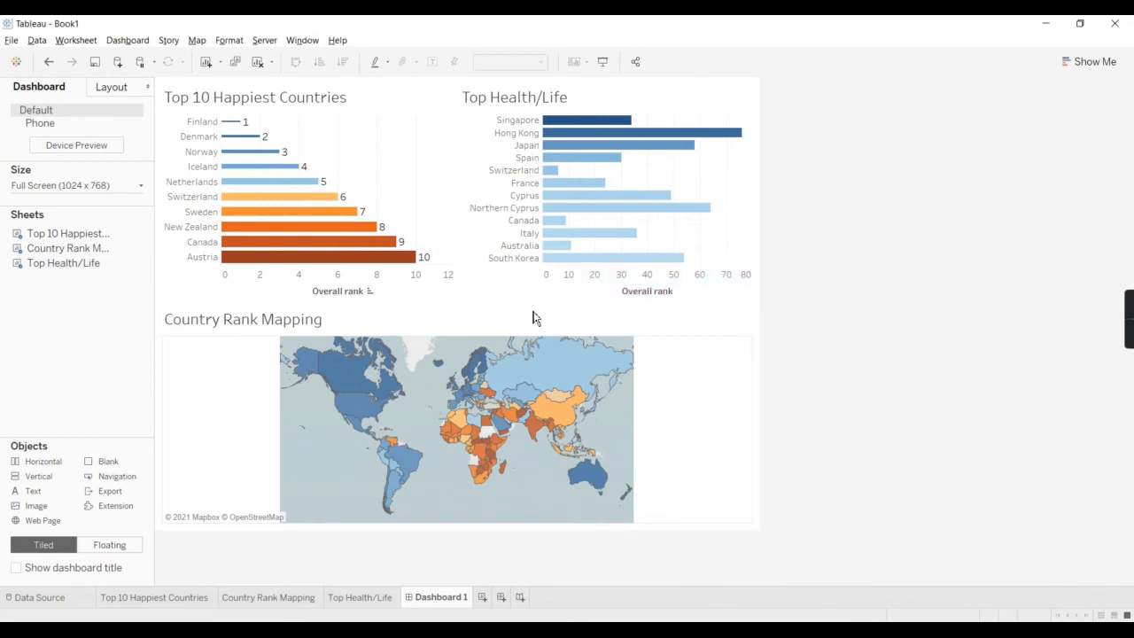
- Hide the Country Rank Mapping title above the map on the dashboard
right_click(322, 324)
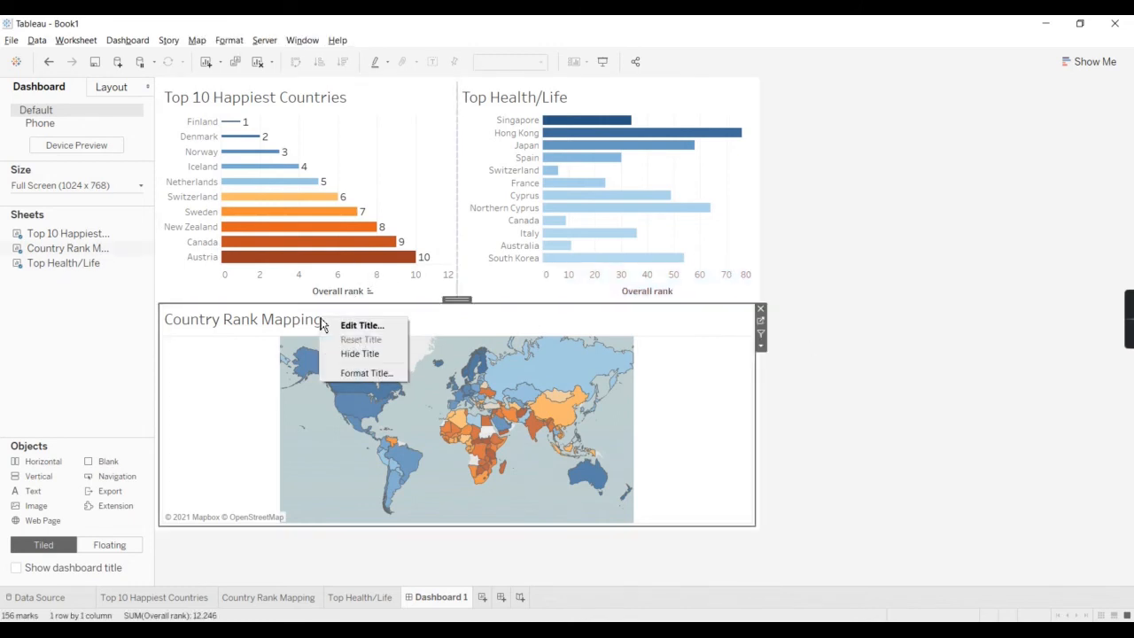
click(360, 354)
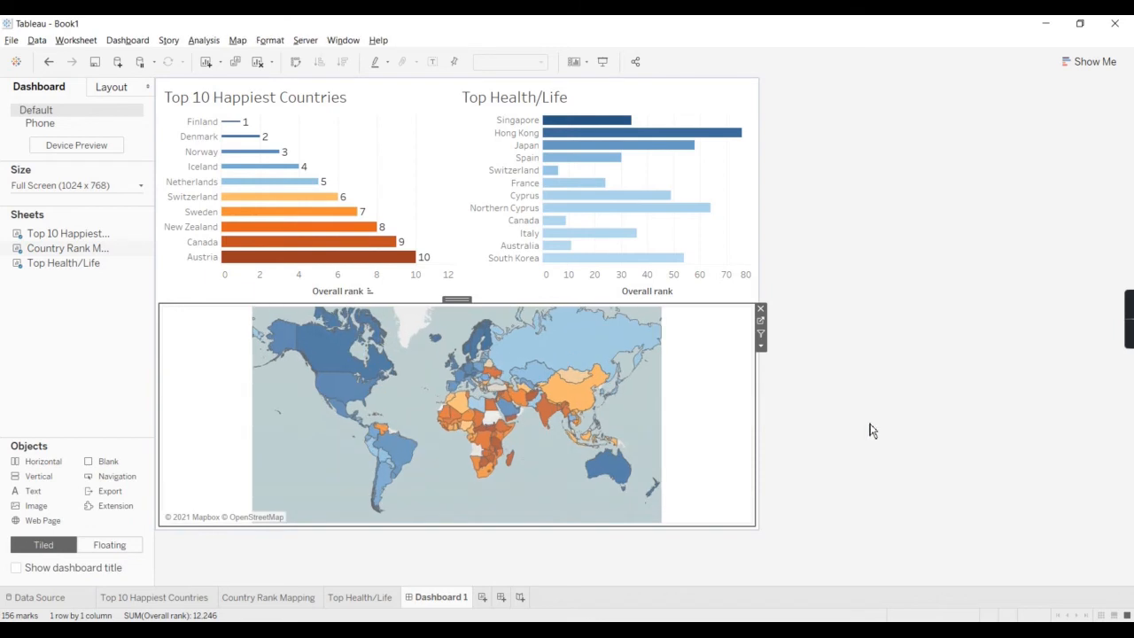
click(932, 449)
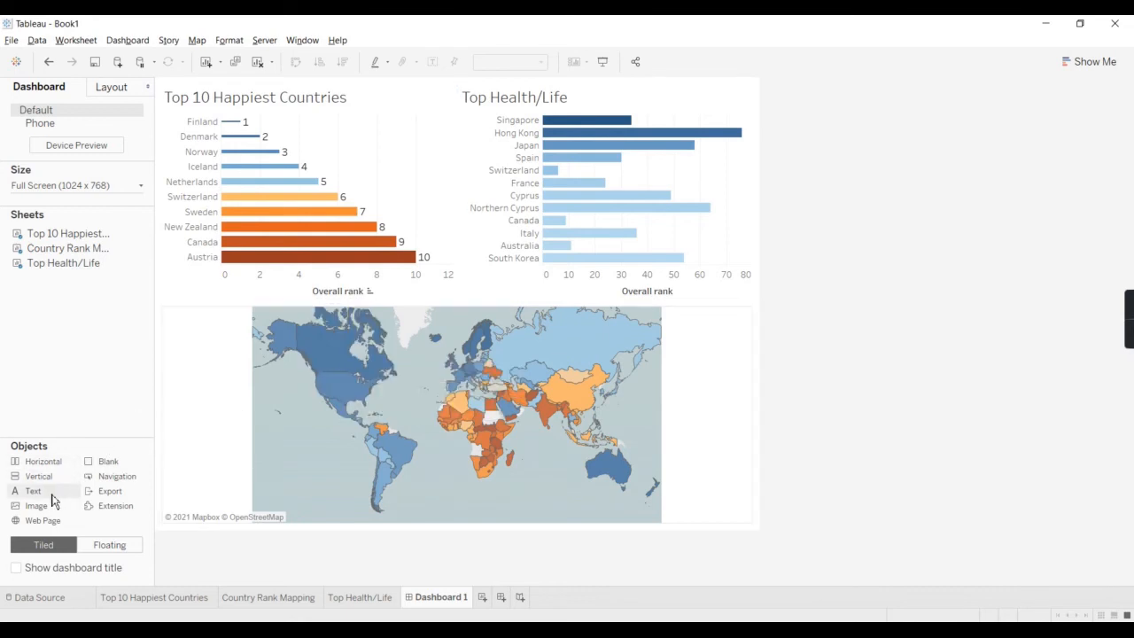
- Place an image object beside the map without choosing an image and remove it from the dashboard
drag(46, 514, 667, 393)
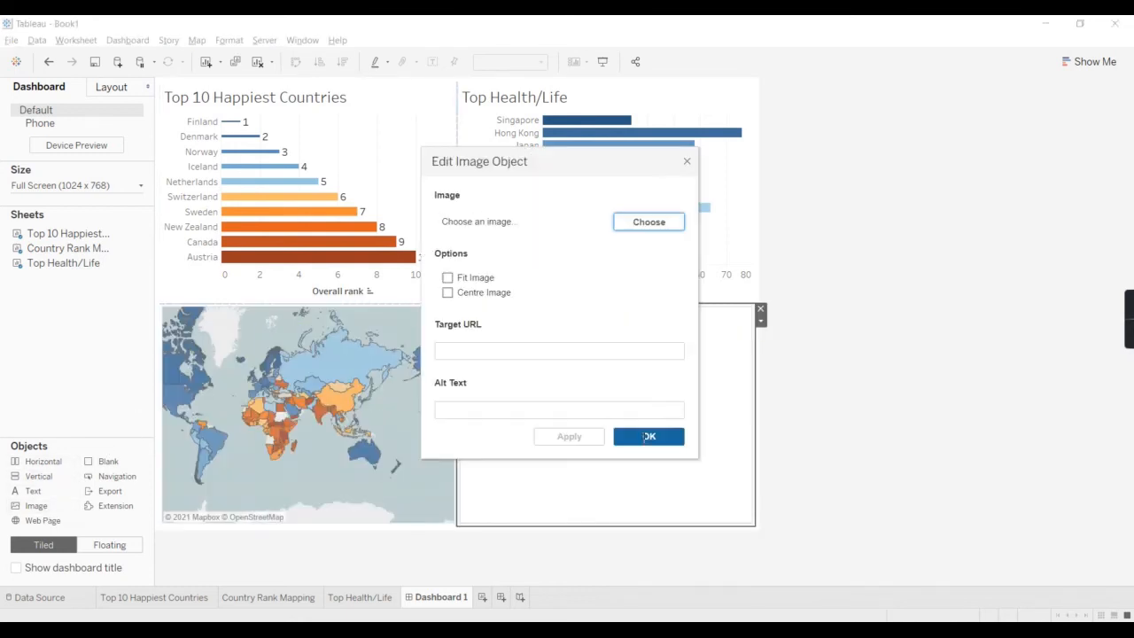
click(686, 162)
click(761, 322)
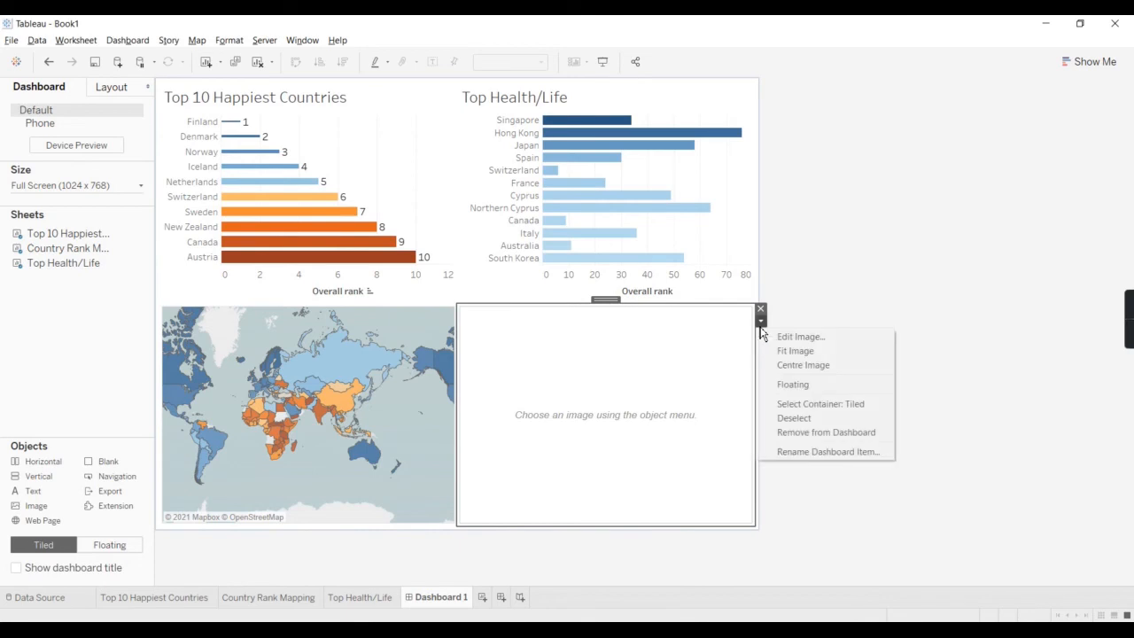
click(826, 433)
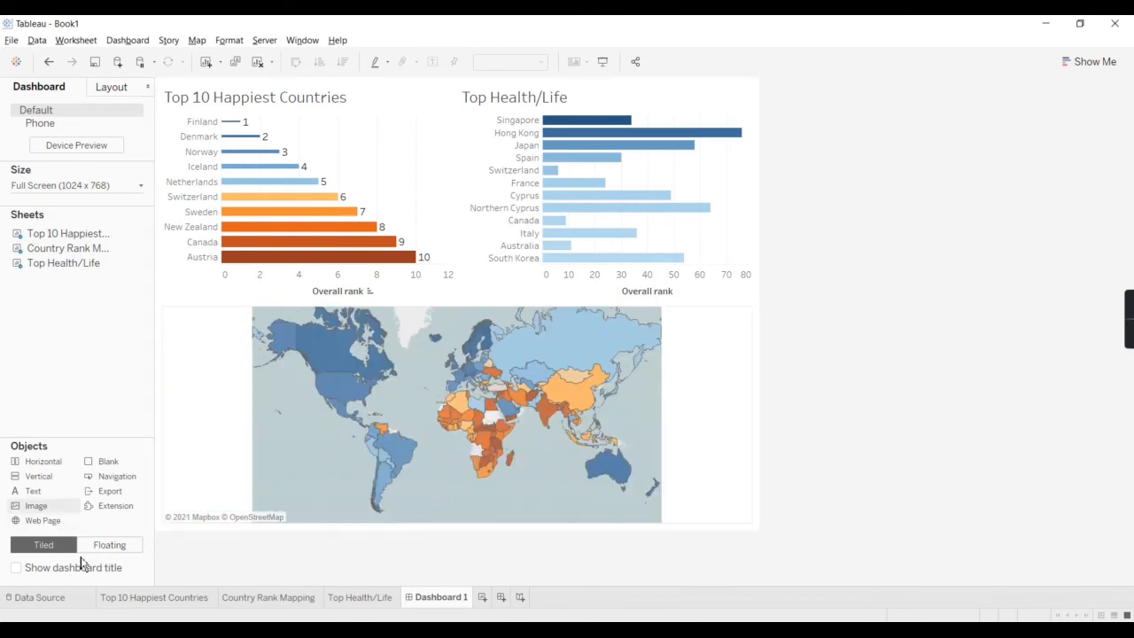
mouse_move(576, 445)
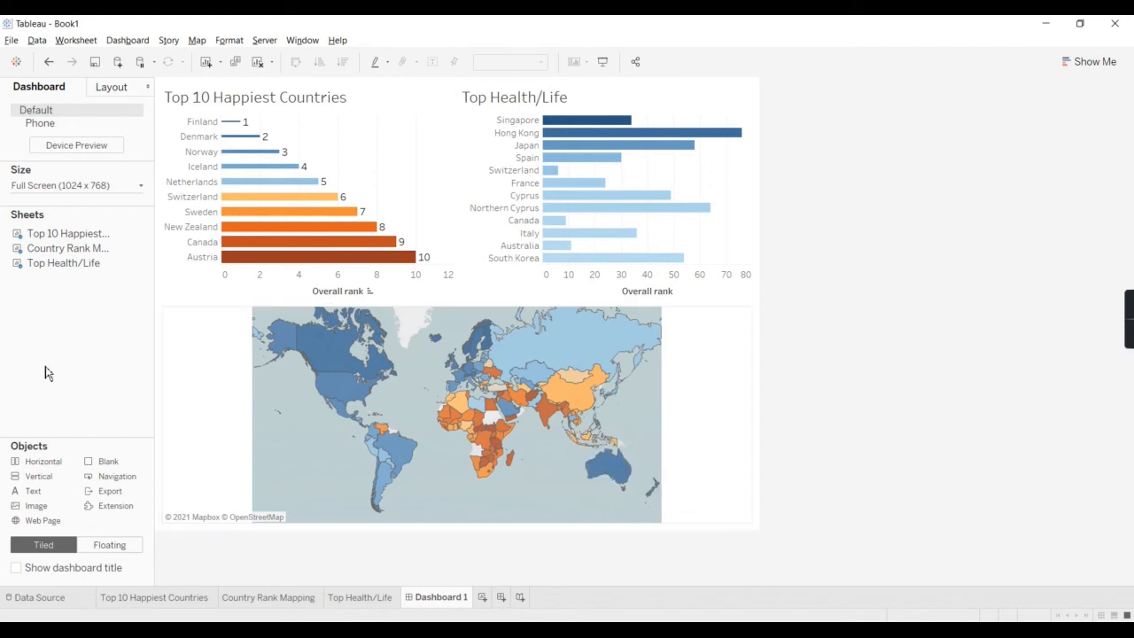
- Try the Top 10 Happiest Countries chart beside the map and move it back next to the Top Health/Life chart
click(446, 157)
drag(306, 83, 338, 365)
drag(458, 304, 483, 474)
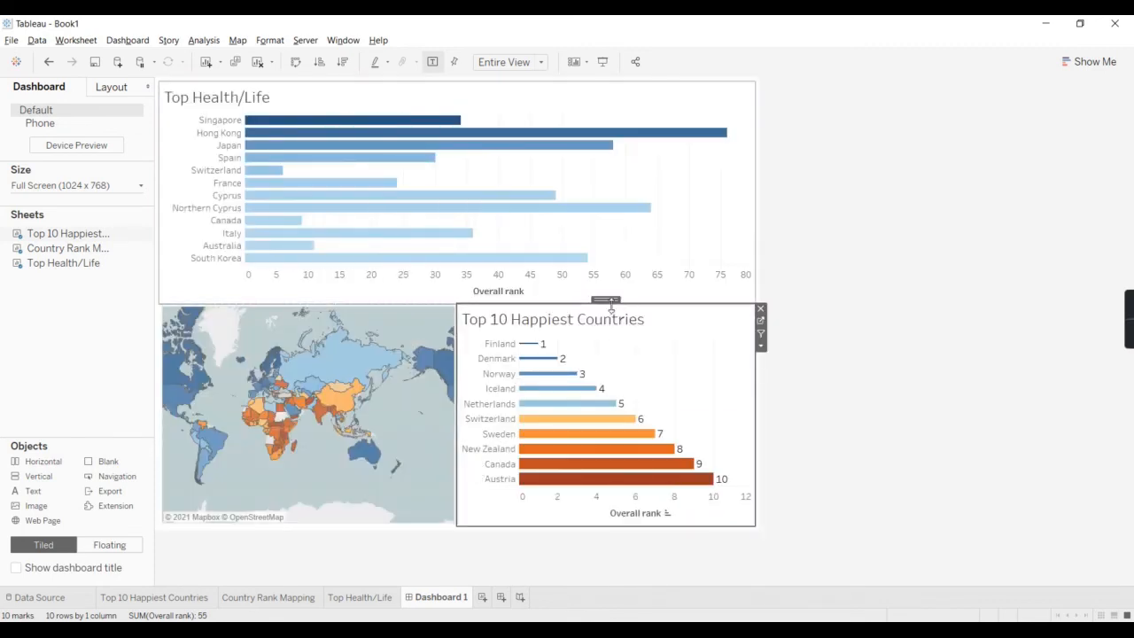
drag(611, 302, 299, 228)
click(873, 376)
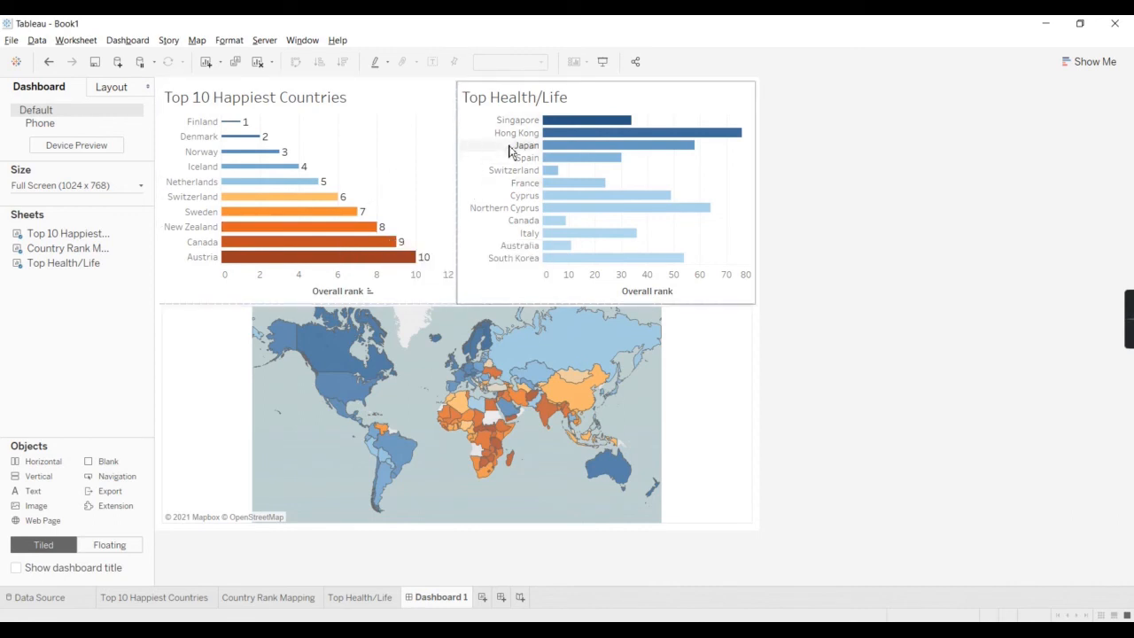
- Make the Top Health/Life chart floating and place it, enlarged, overlapping the Top 10 chart and the map
click(756, 104)
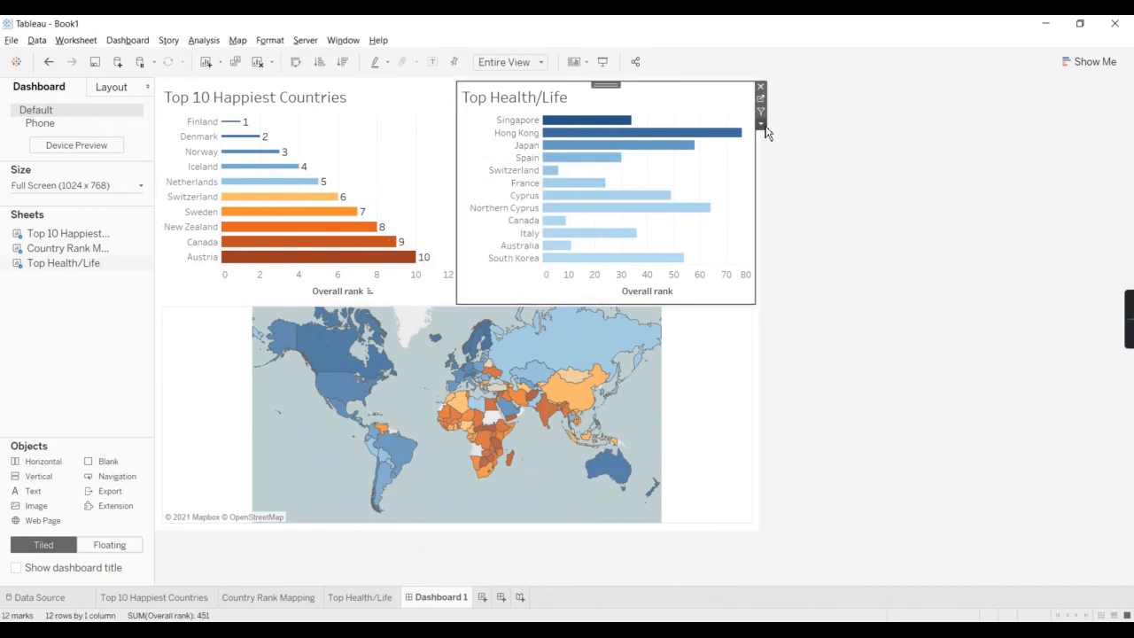
click(761, 124)
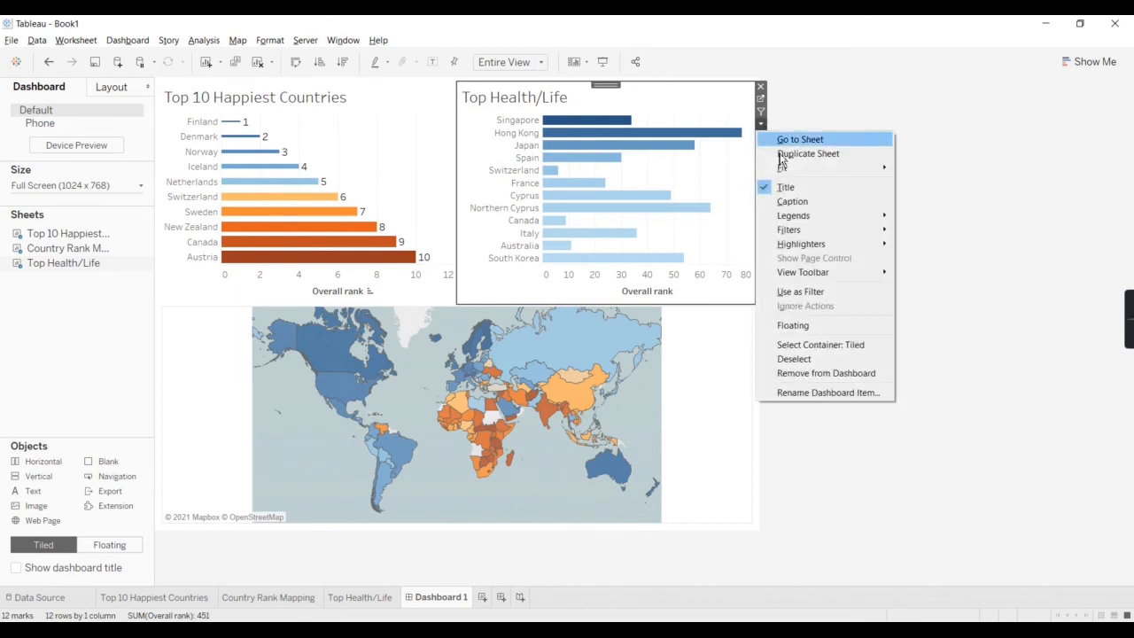
click(806, 326)
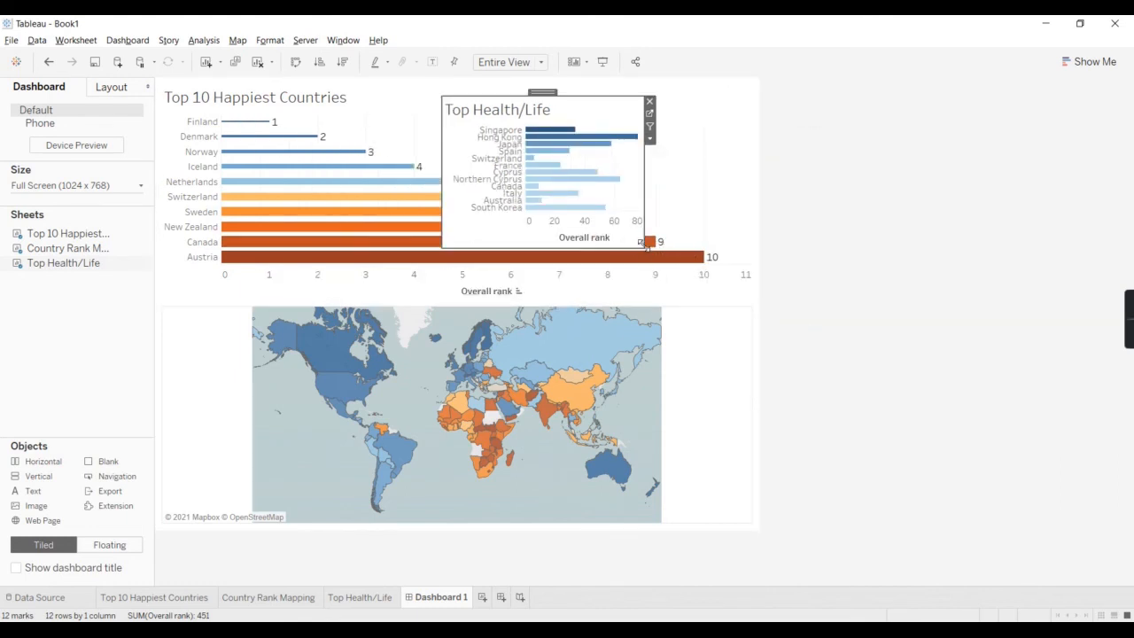
drag(648, 247, 714, 276)
mouse_move(585, 94)
mouse_down()
mouse_move(650, 322)
mouse_move(485, 312)
mouse_move(532, 187)
mouse_move(522, 179)
mouse_up()
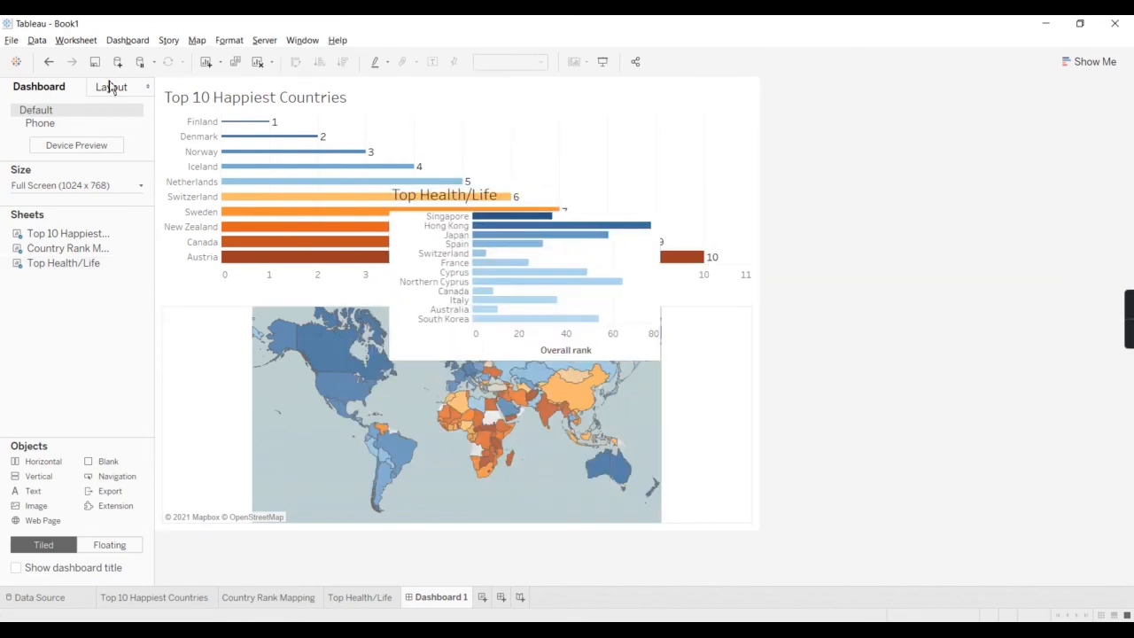
- Undo the floating, resizing and moving of the Top Health/Life chart
click(49, 62)
click(49, 62)
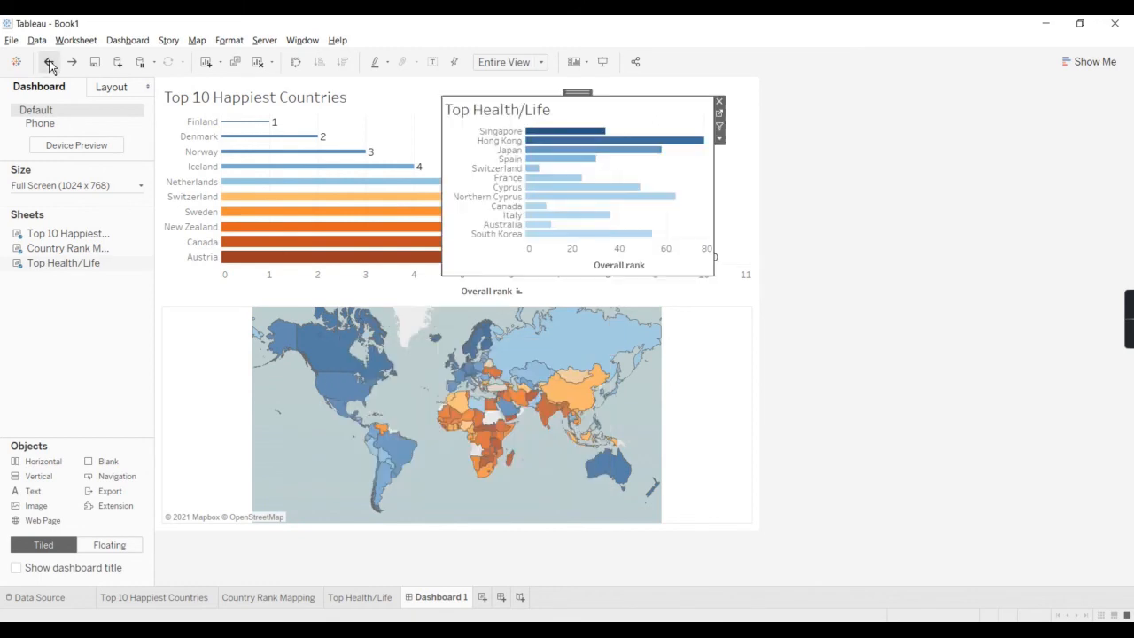
click(49, 62)
click(48, 63)
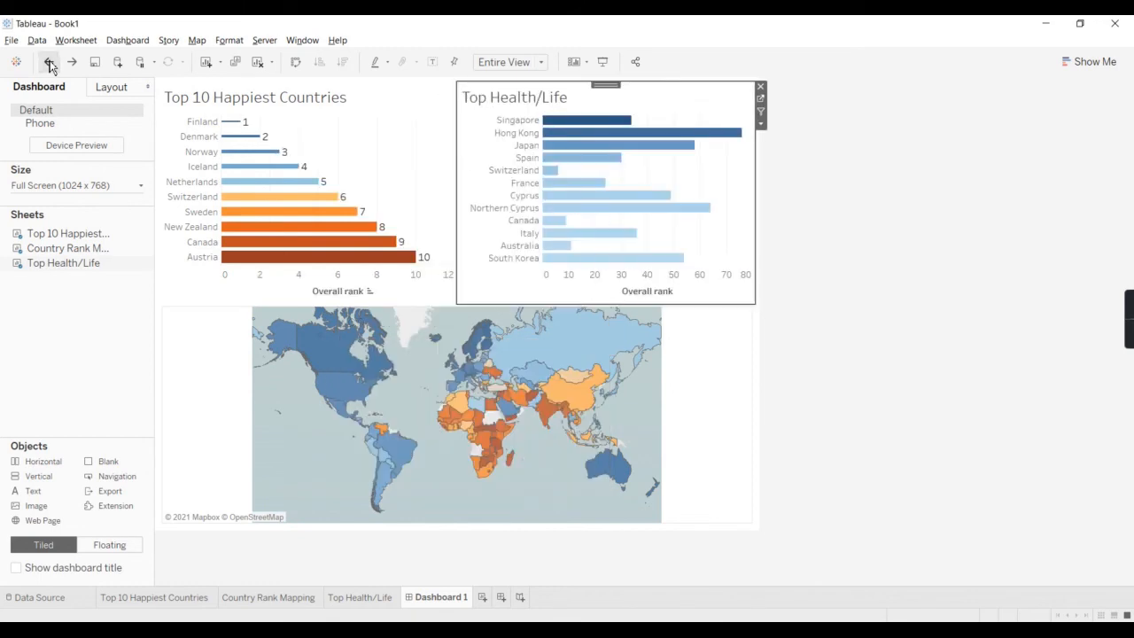
click(824, 399)
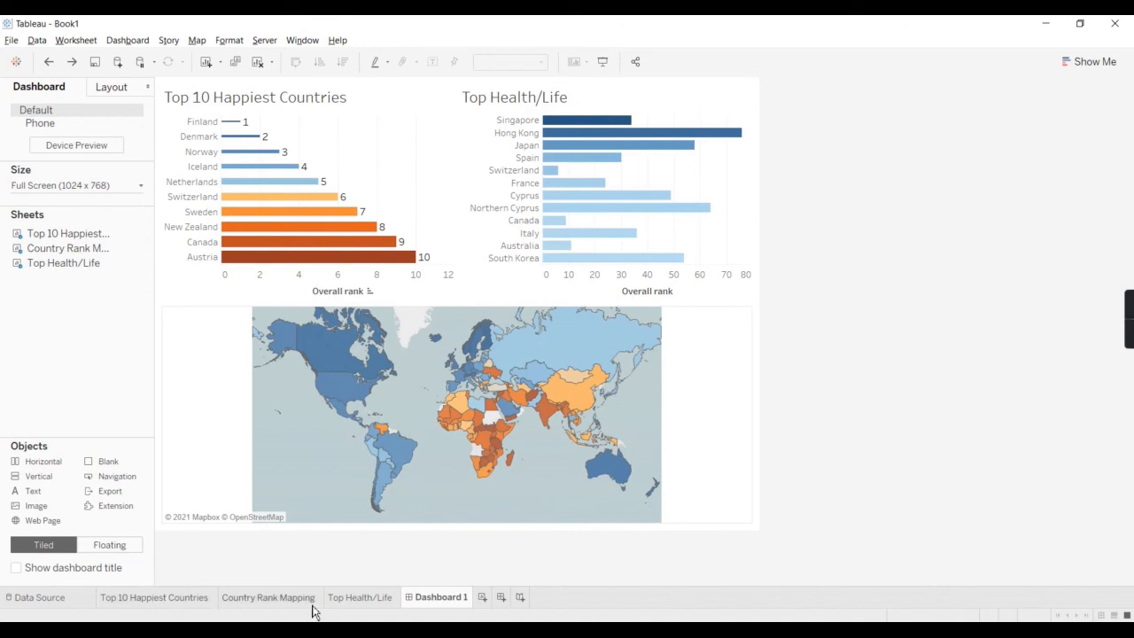
- Hide all sheets used in Dashboard 1 and unhide them again
mouse_move(23, 238)
right_click(430, 598)
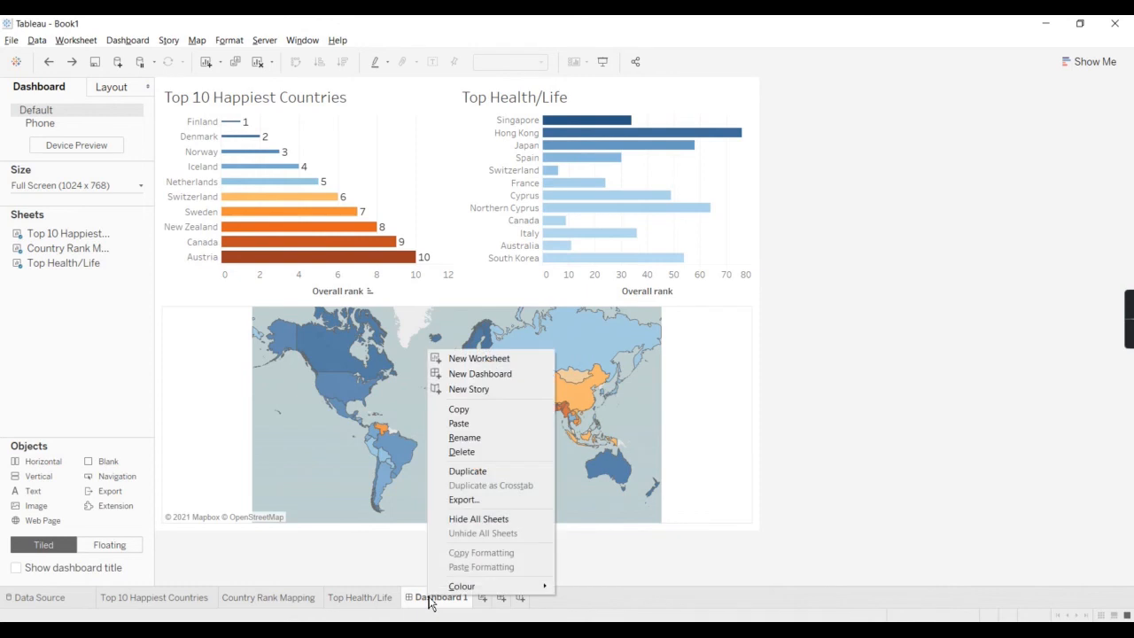
click(485, 521)
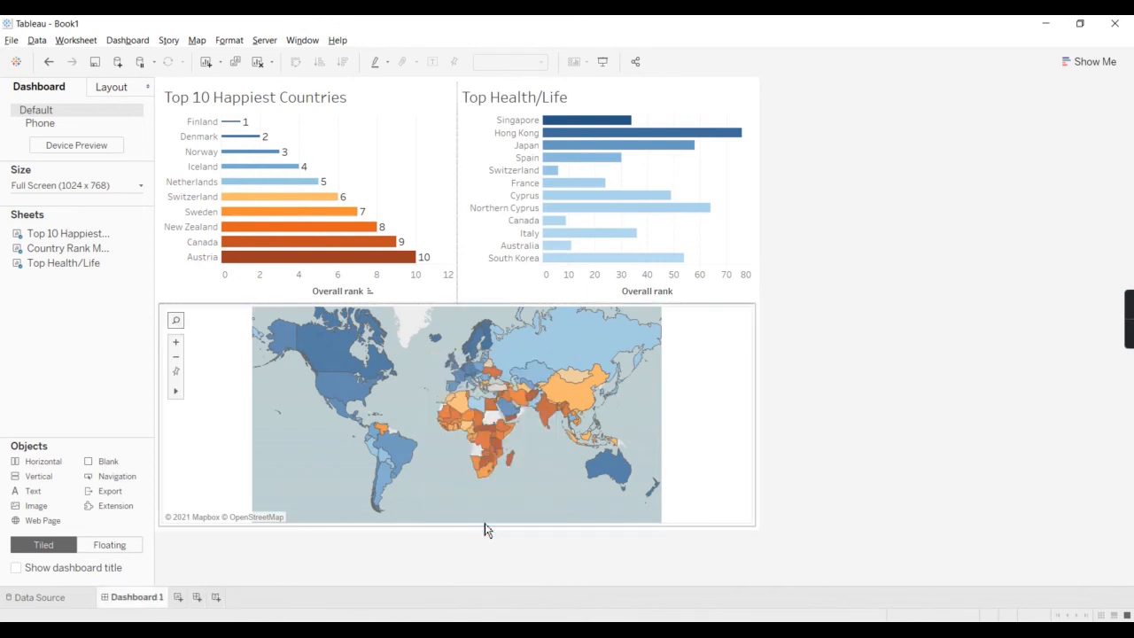
right_click(123, 603)
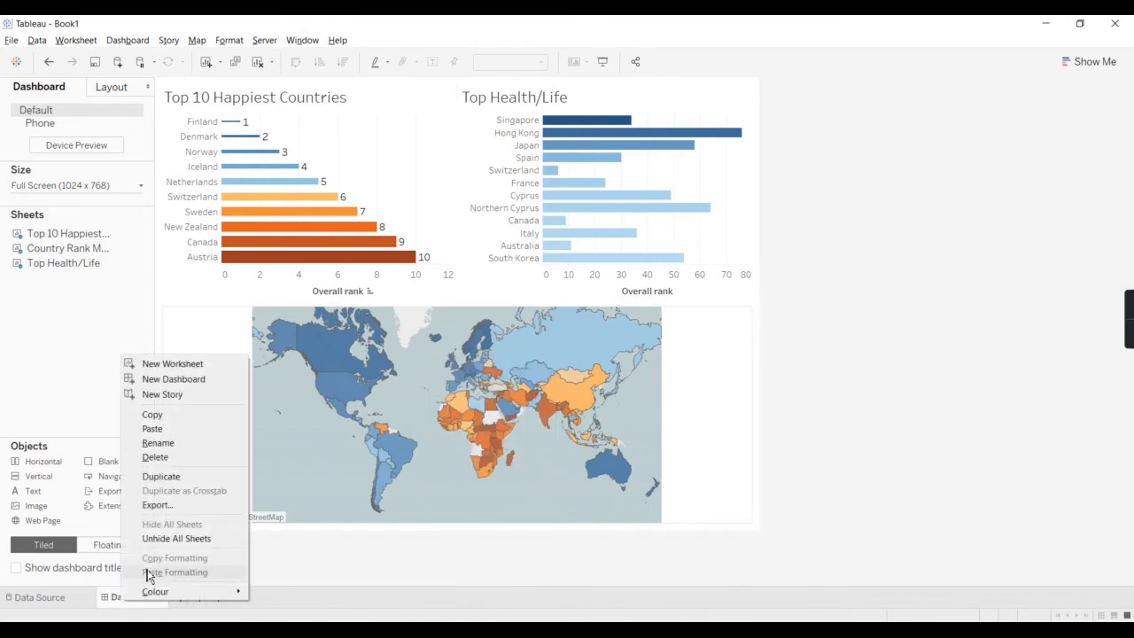
click(172, 539)
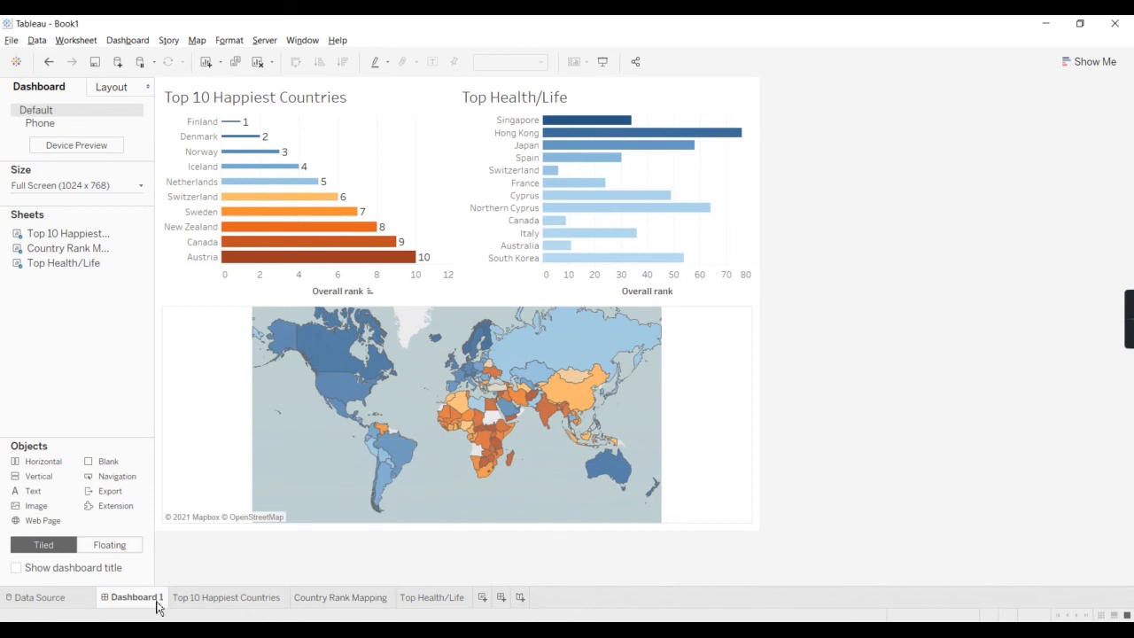
- Duplicate Dashboard 1 and create a new story in the workbook
right_click(137, 610)
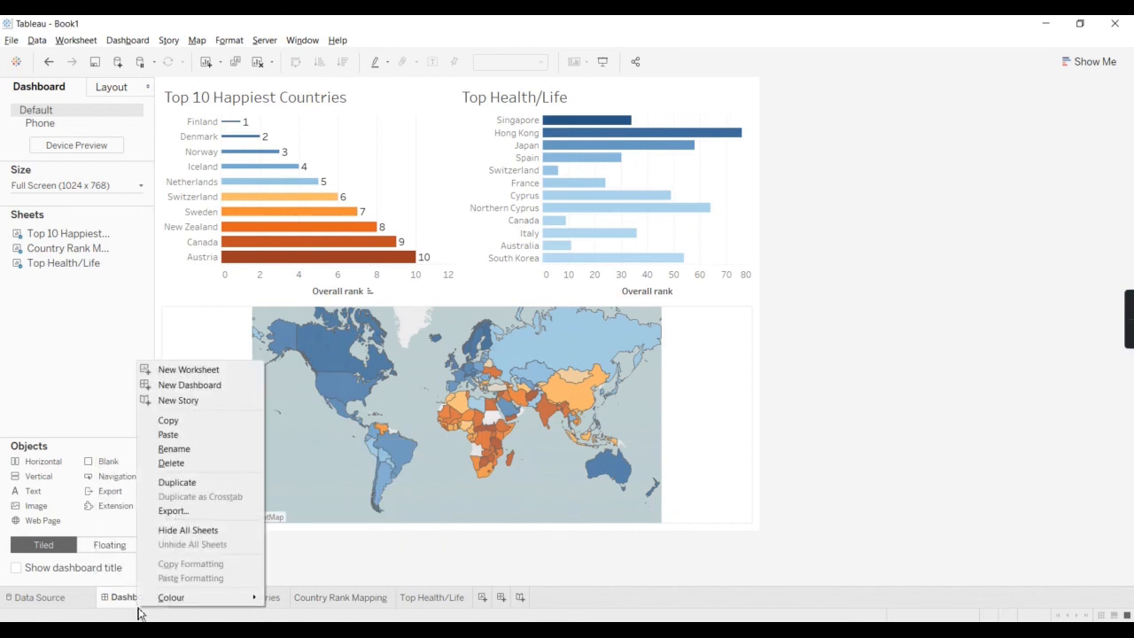
click(181, 485)
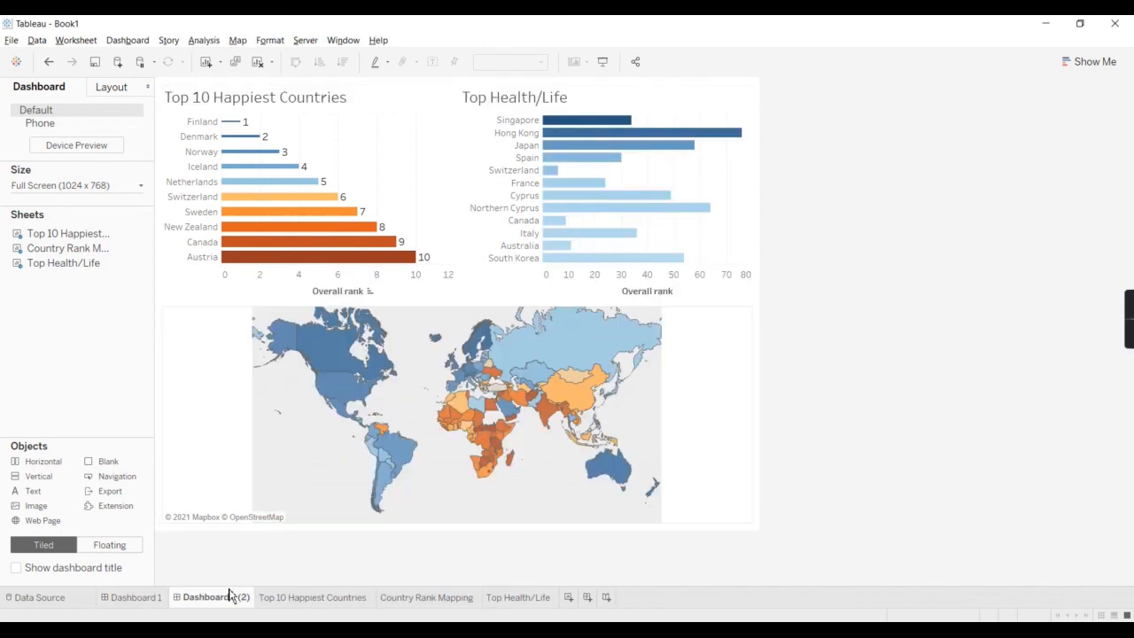
click(607, 598)
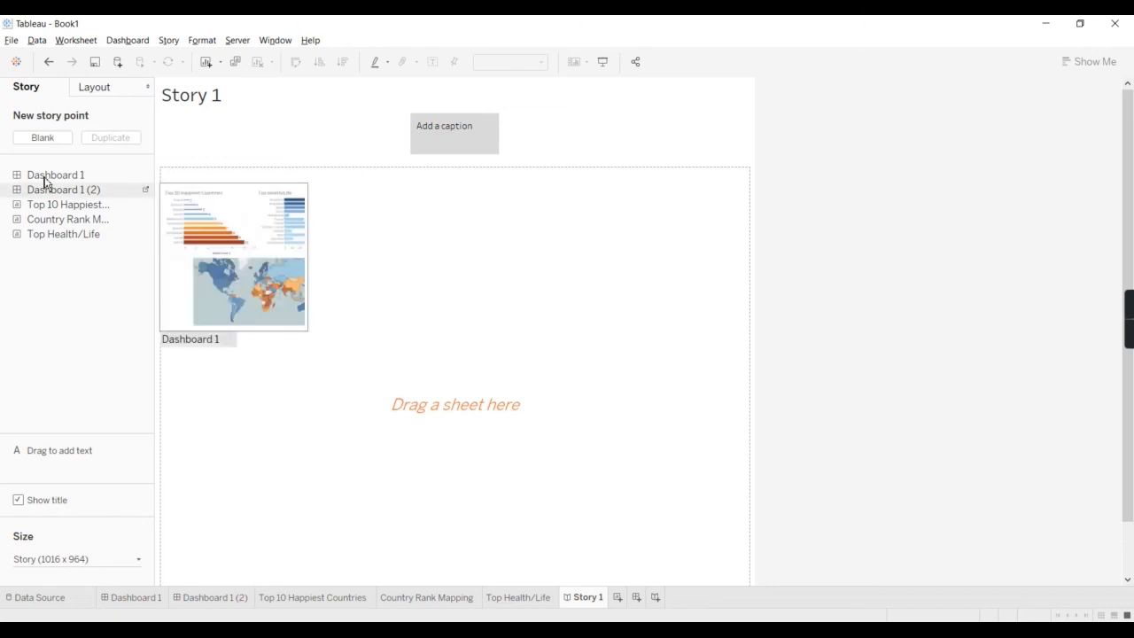
- Place the Top 10 Happiest Countries sheet in the first story point and caption it "sheet 1"
drag(72, 209, 720, 535)
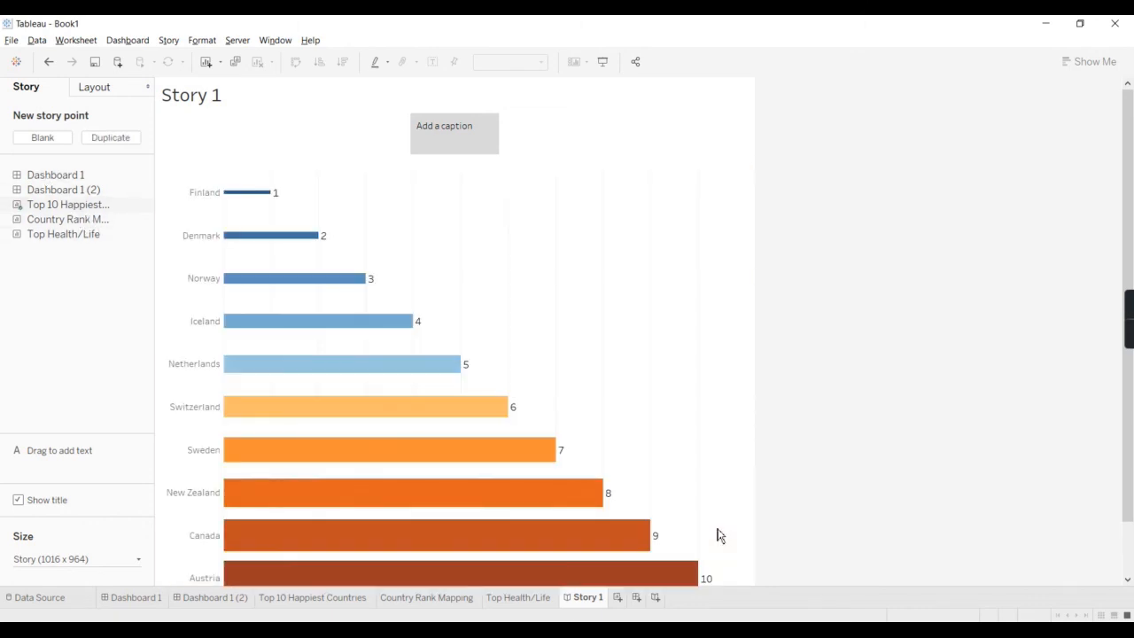
double_click(436, 128)
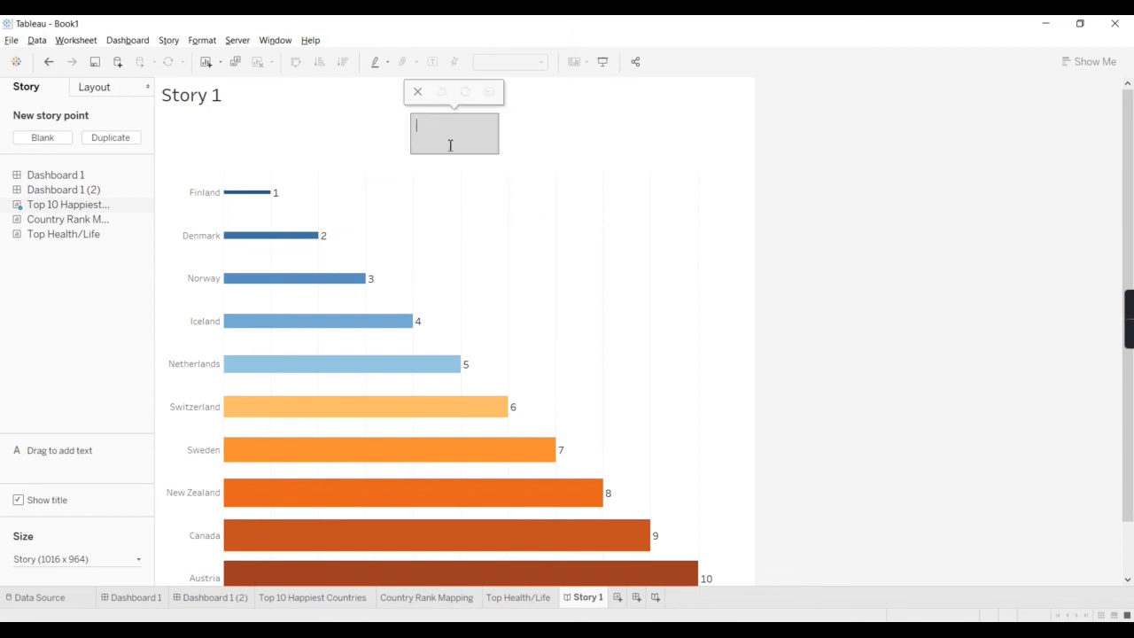
text(sheet 1)
click(914, 264)
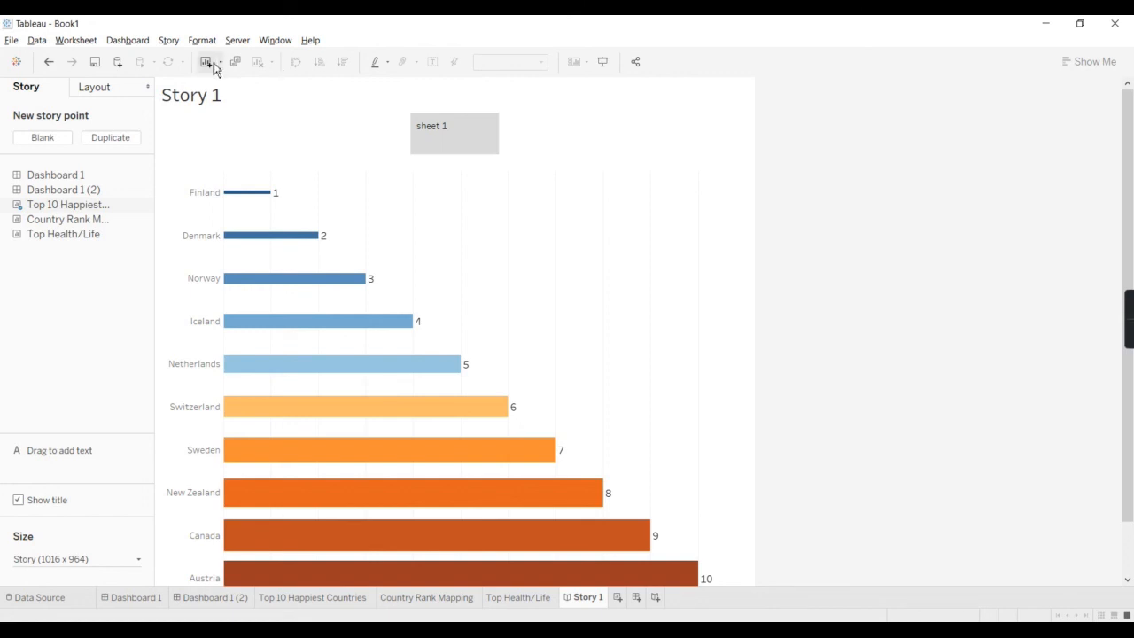
- Add a blank second story point holding Dashboard 1 (2) and a blank third one holding the Country Rank Mapping sheet
click(66, 144)
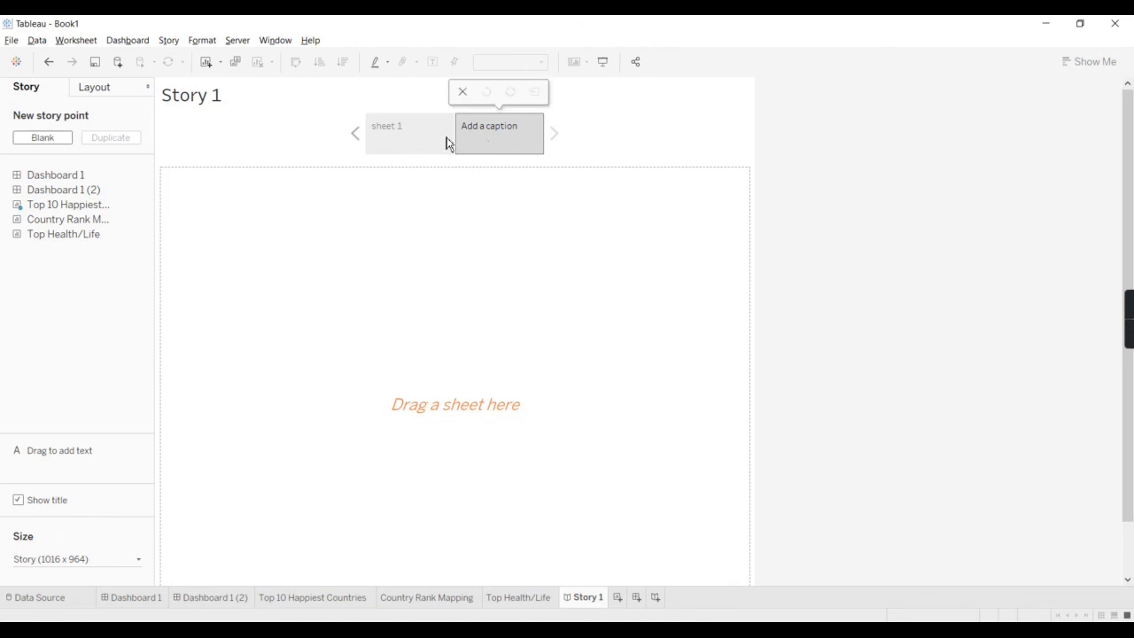
drag(62, 190, 729, 521)
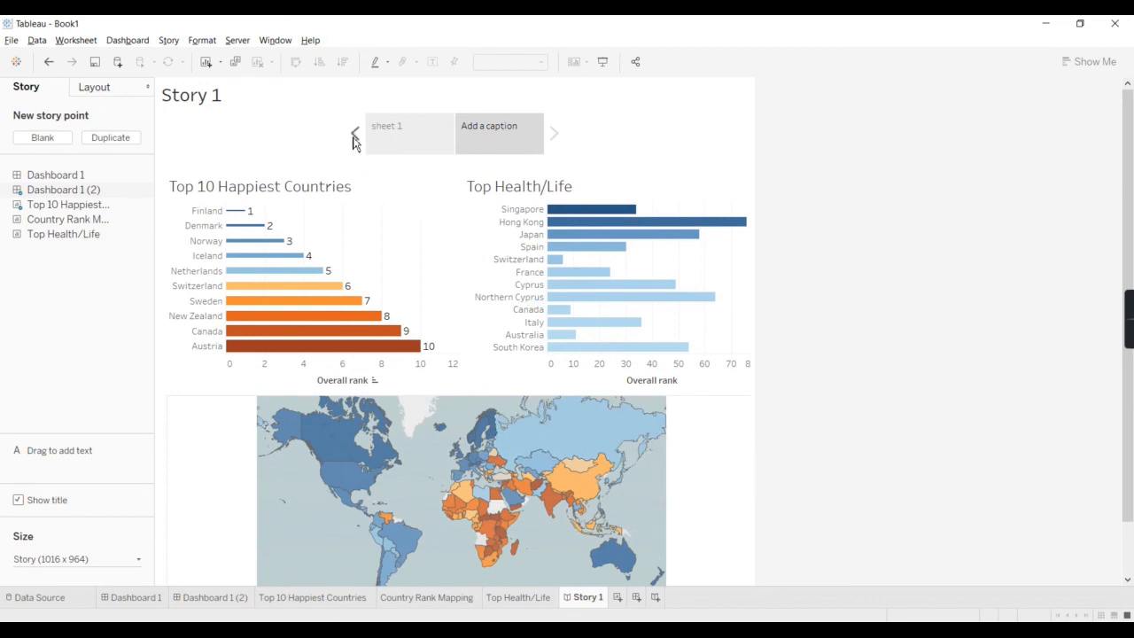
click(393, 139)
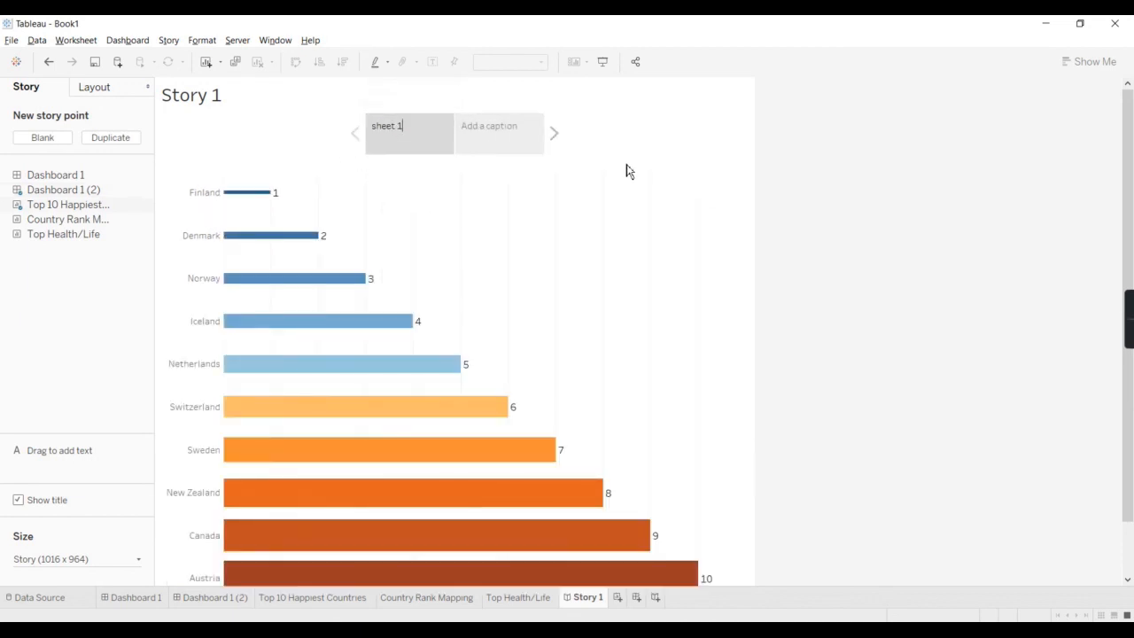
click(497, 144)
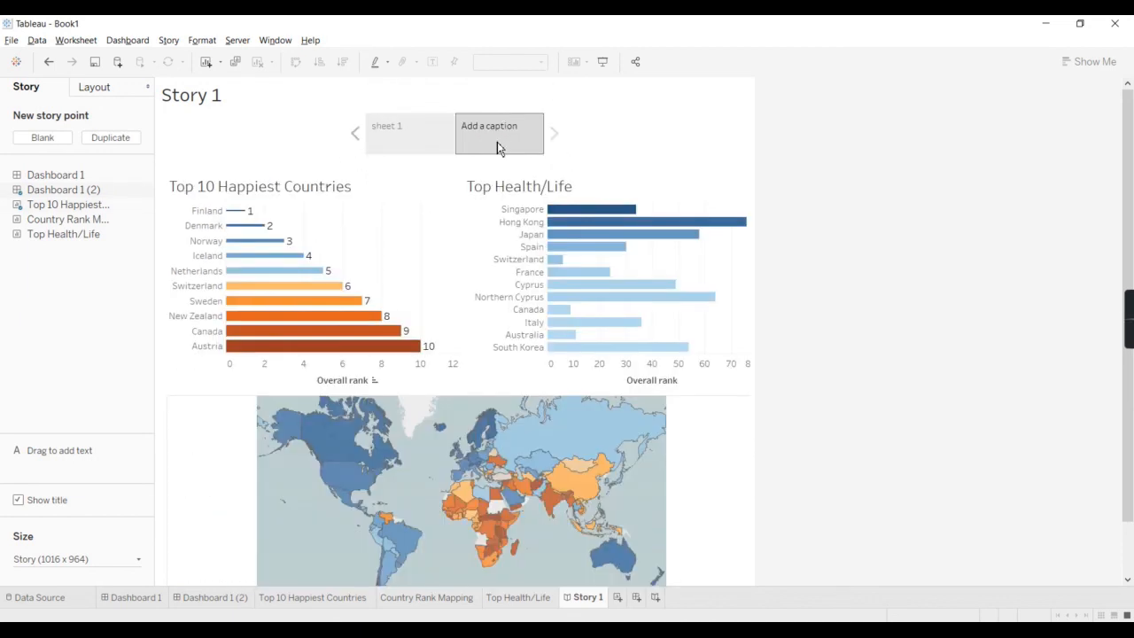
click(409, 126)
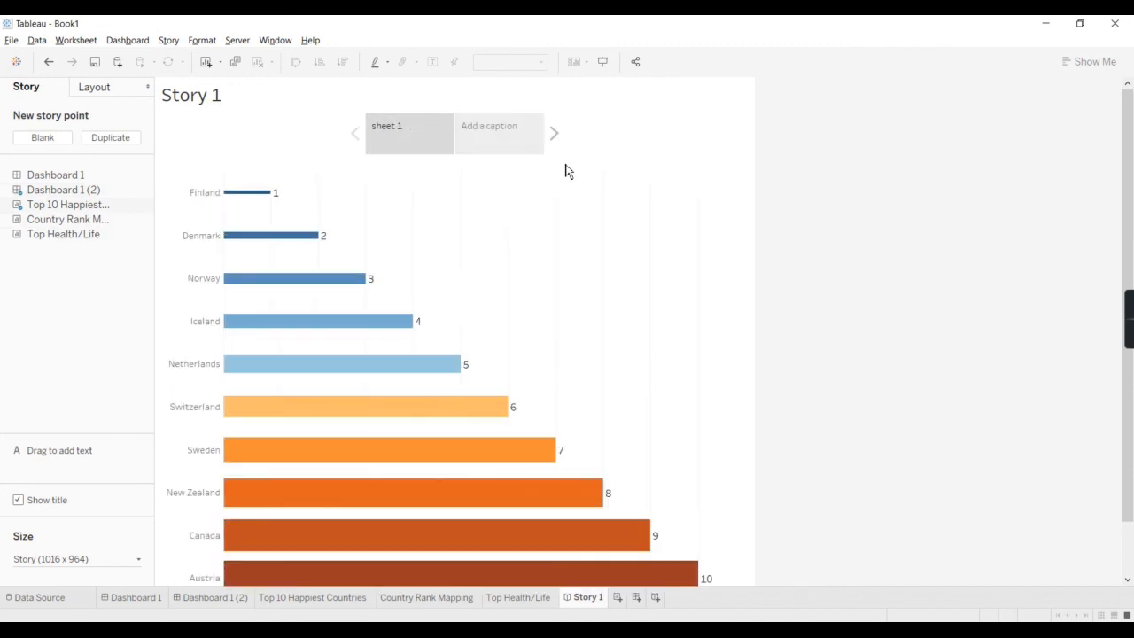
click(40, 138)
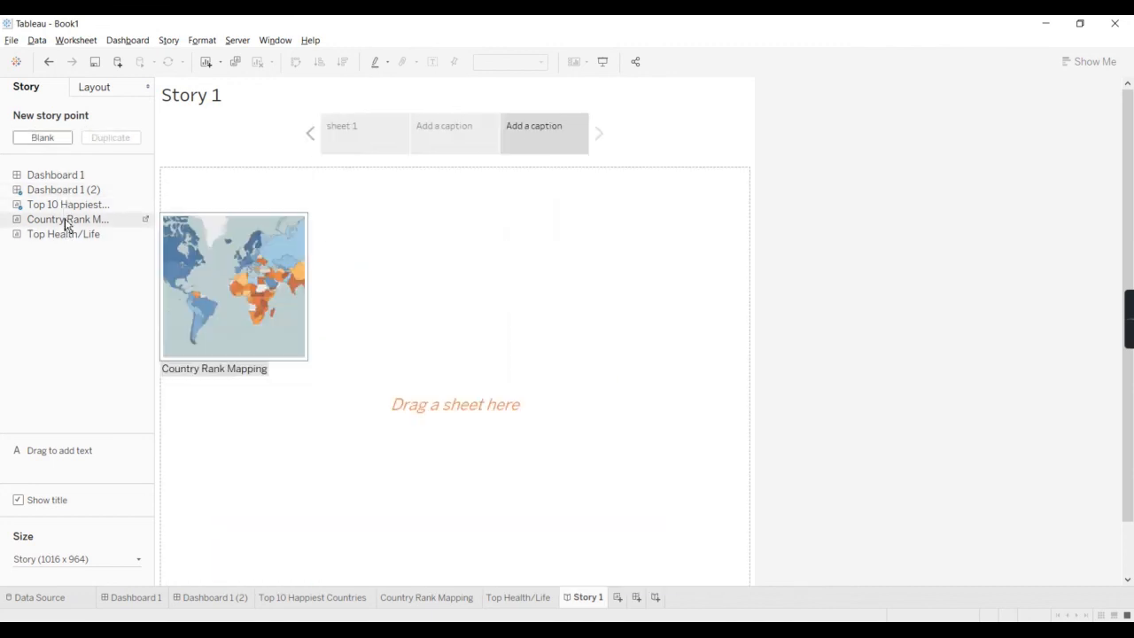
drag(66, 222, 519, 398)
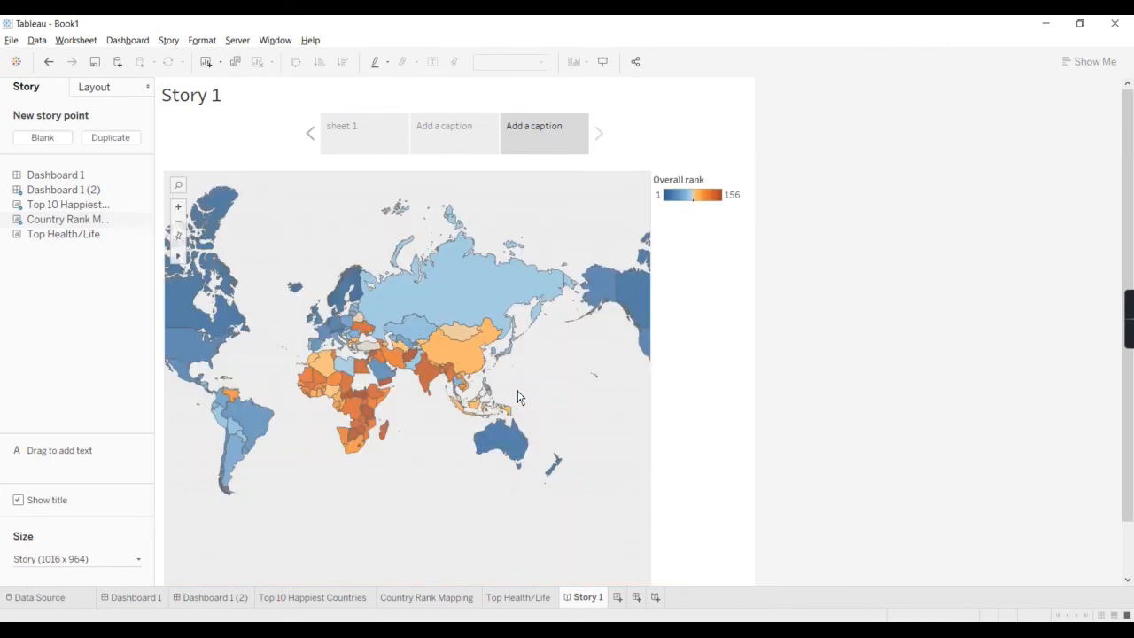
- Switch back and forth between the three story points to examine the view each one shows
click(382, 145)
click(448, 145)
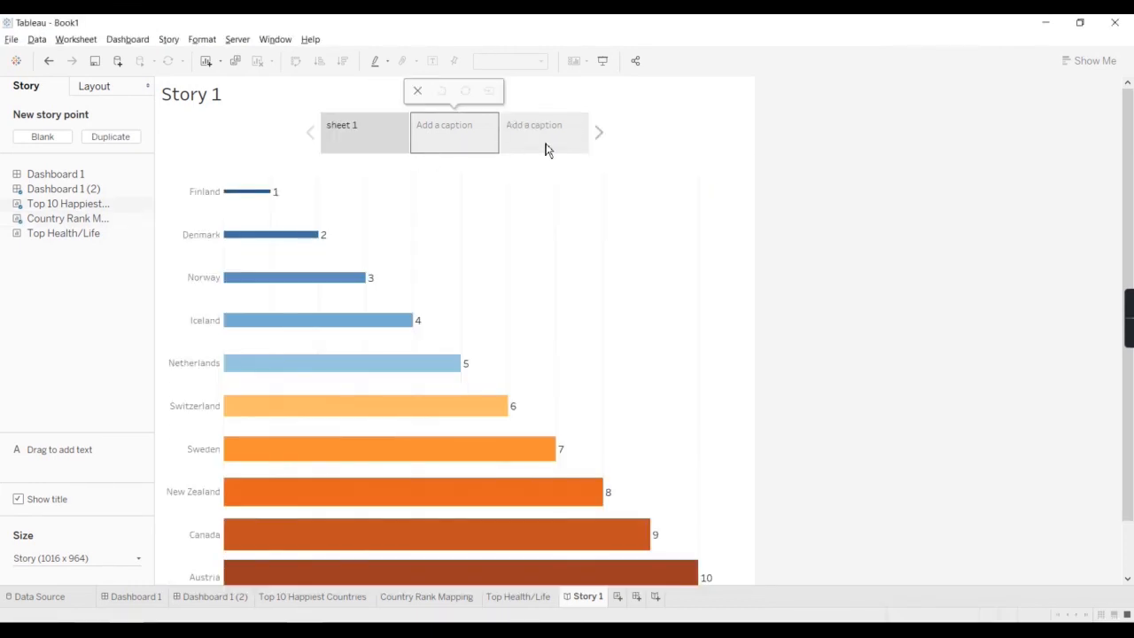
click(567, 145)
click(466, 144)
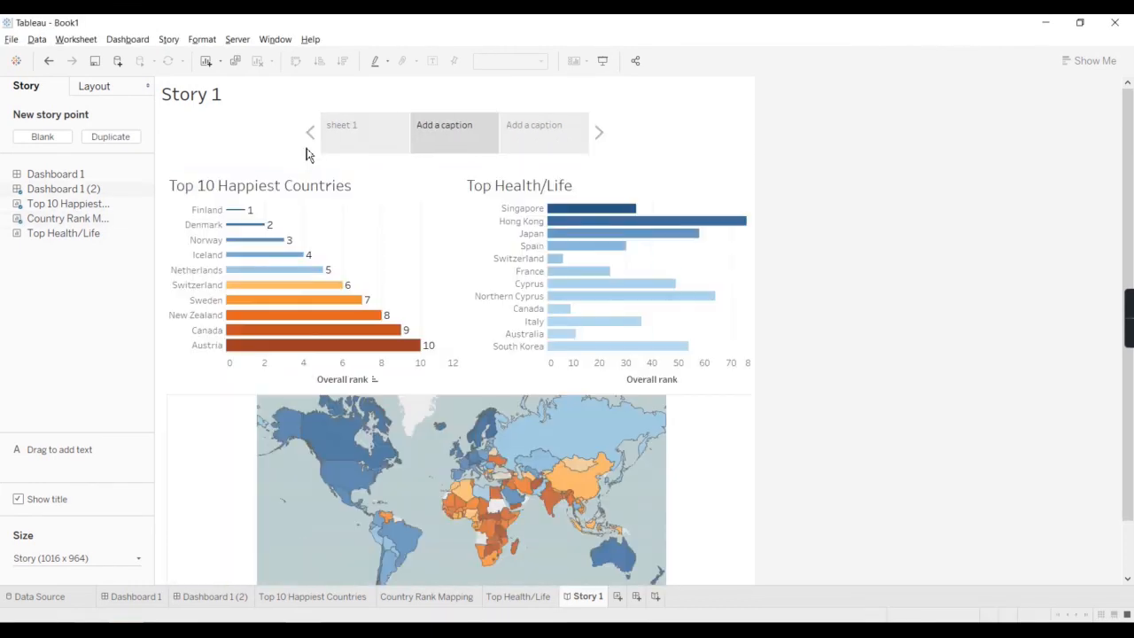
click(398, 150)
click(455, 147)
click(543, 144)
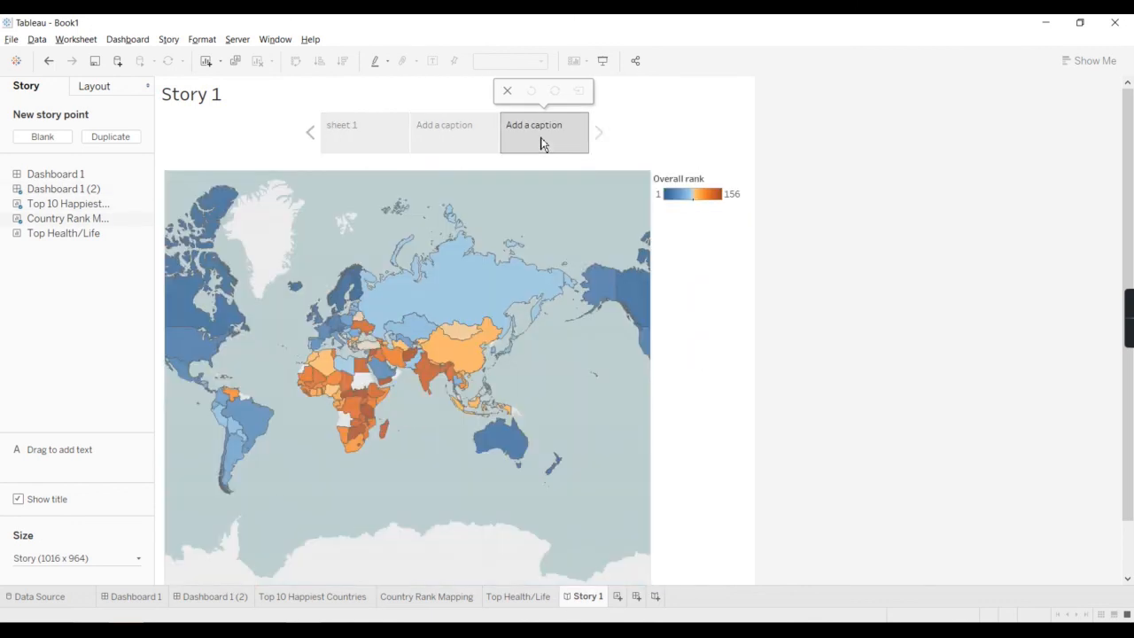
click(481, 144)
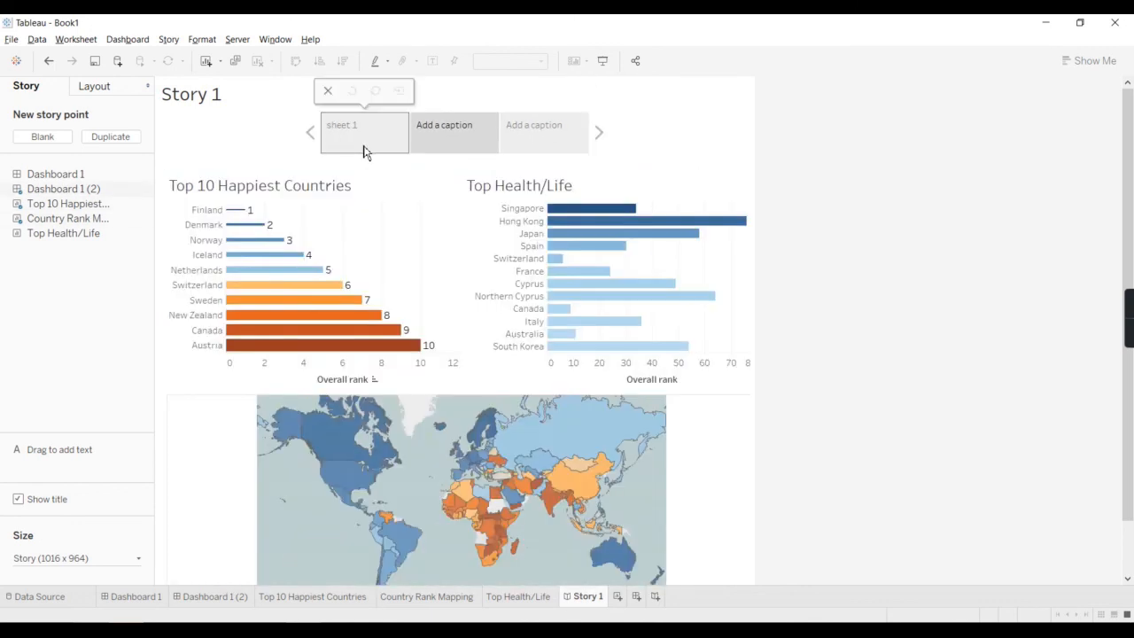
click(363, 152)
click(519, 158)
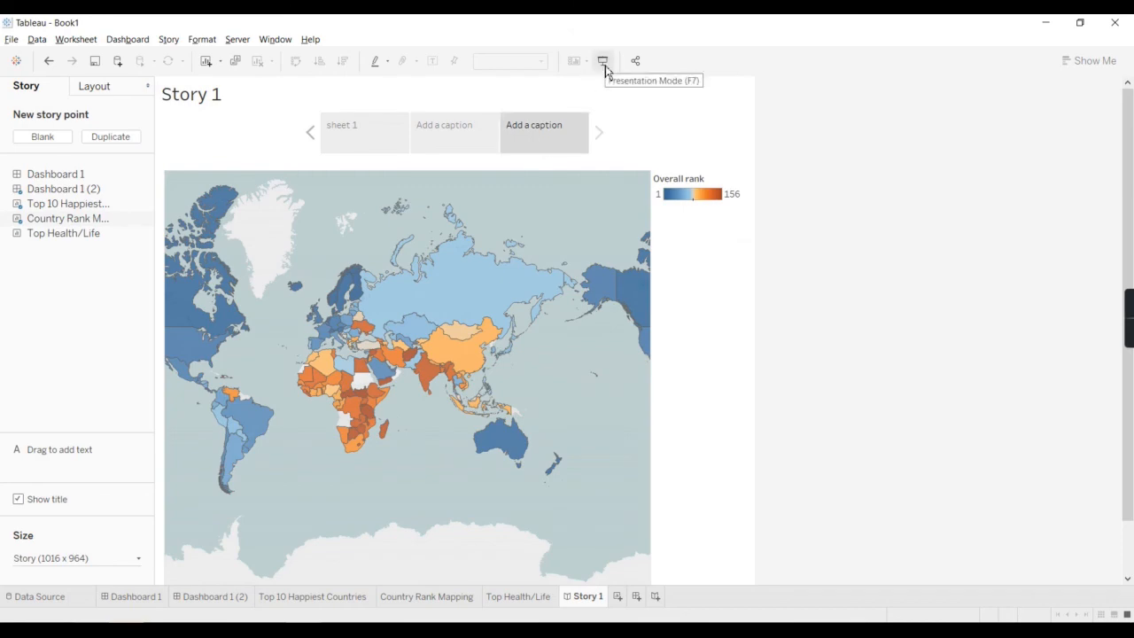
- Show the story in presentation mode, browse its story points back to the first one, and leave the presentation
click(604, 62)
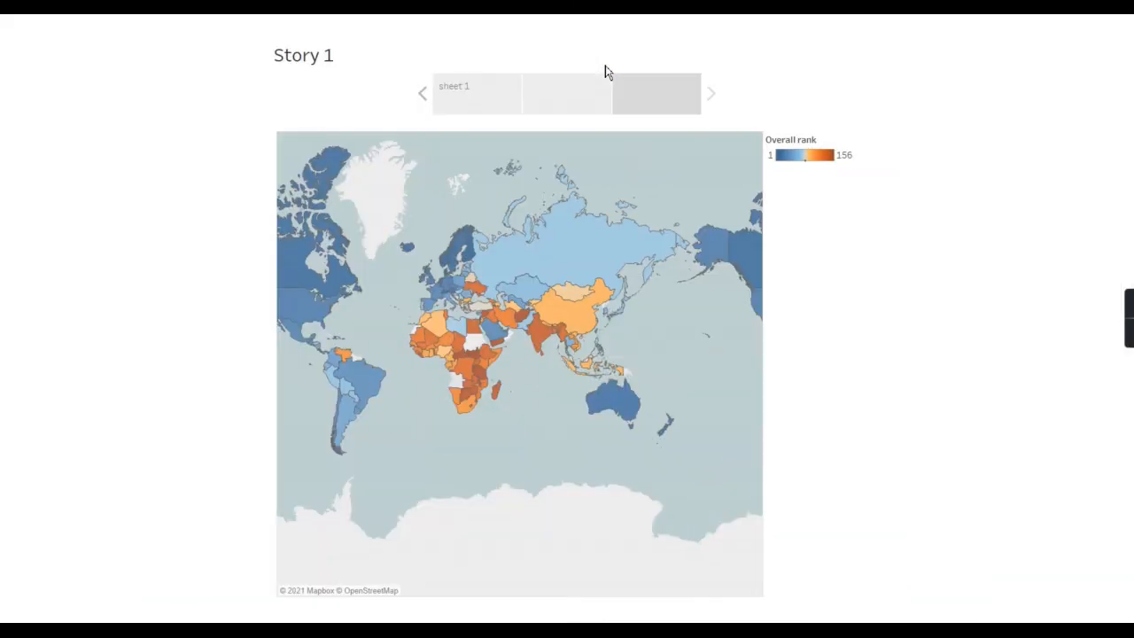
click(483, 103)
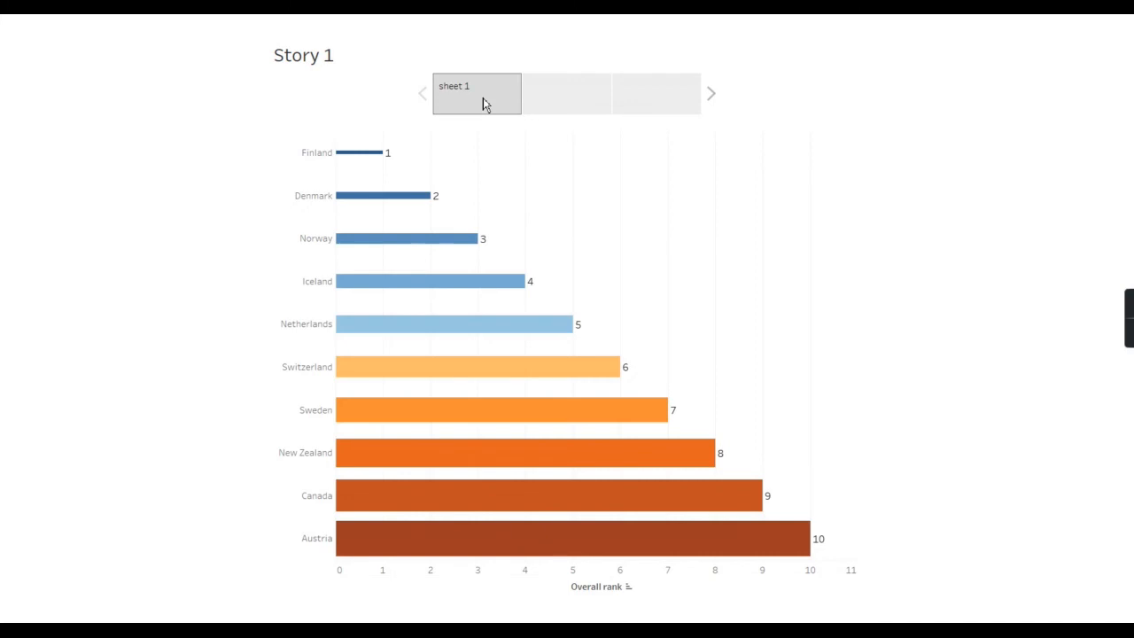
click(585, 108)
click(626, 110)
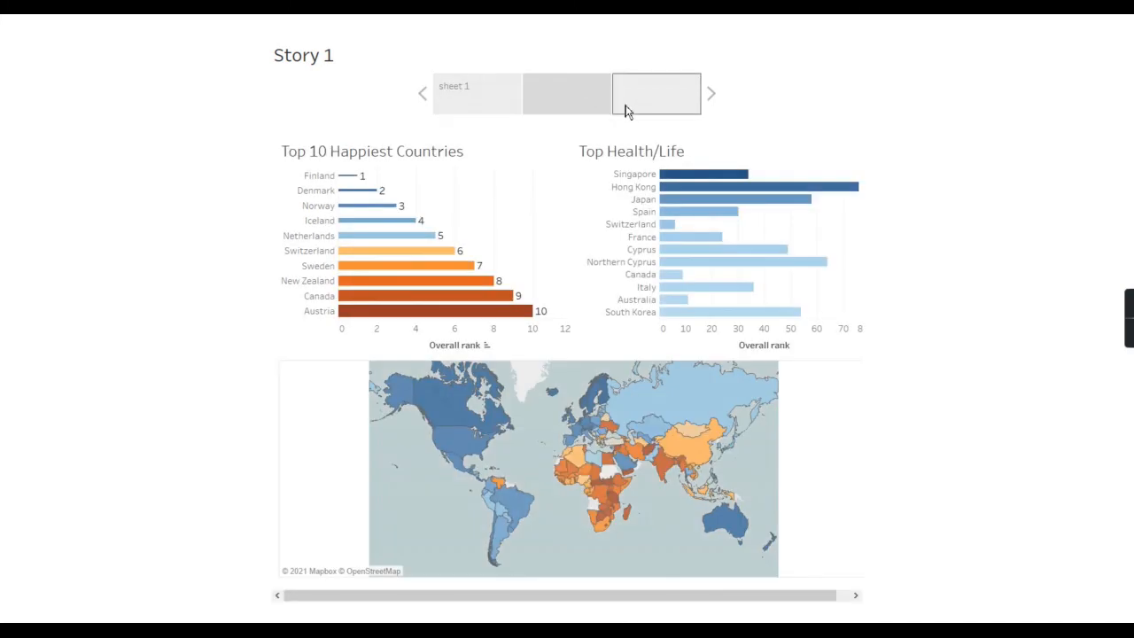
click(423, 102)
click(423, 103)
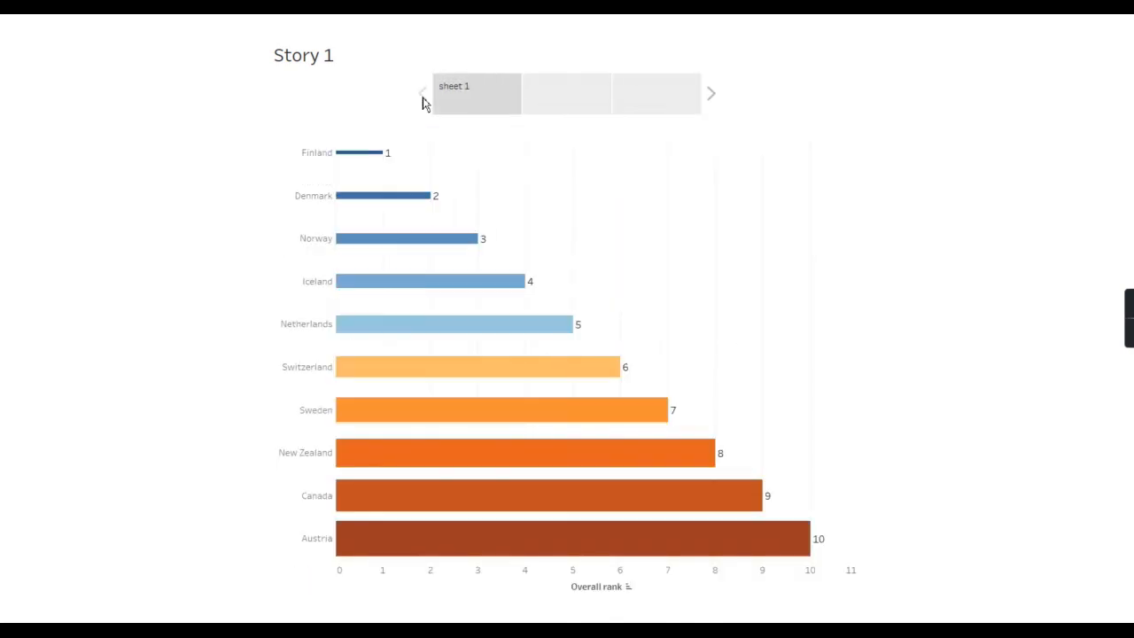
key(Escape)
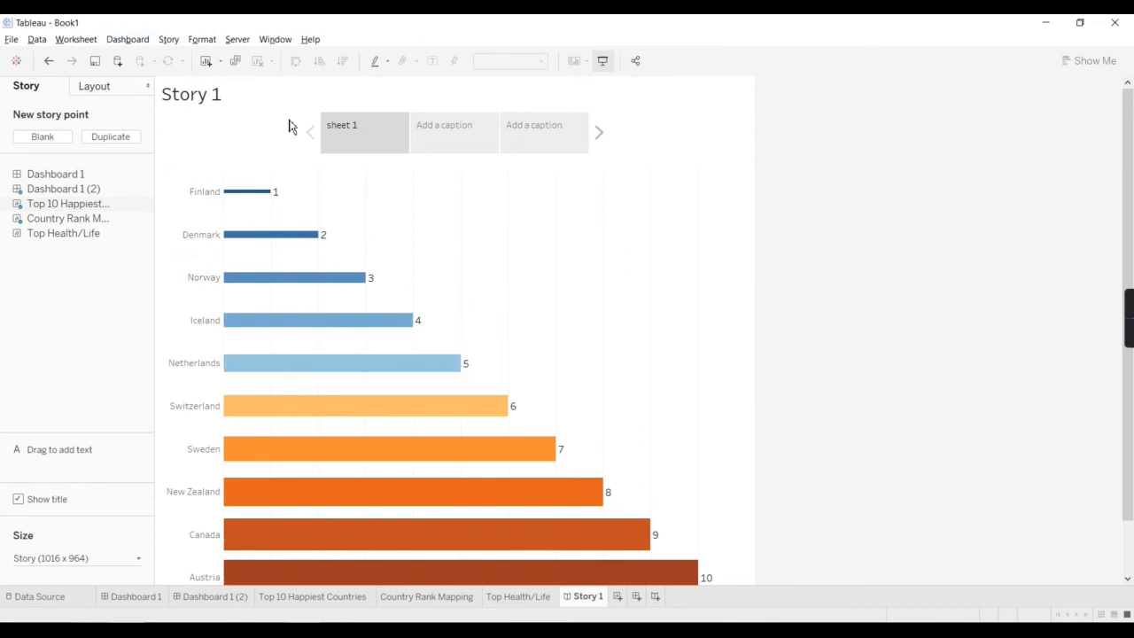
click(202, 44)
click(799, 238)
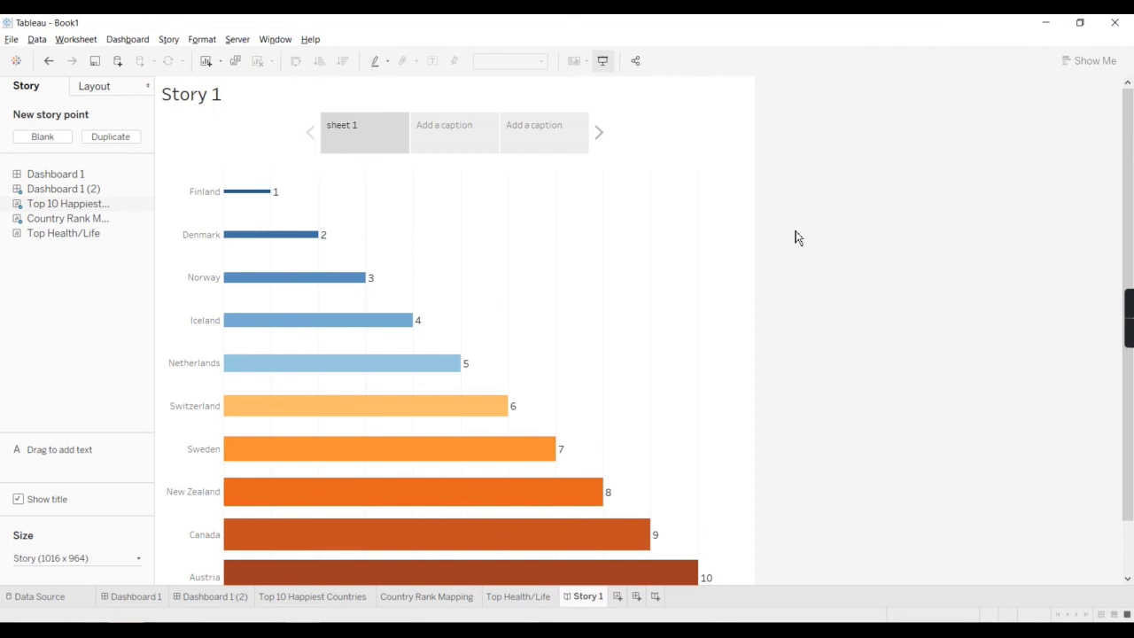